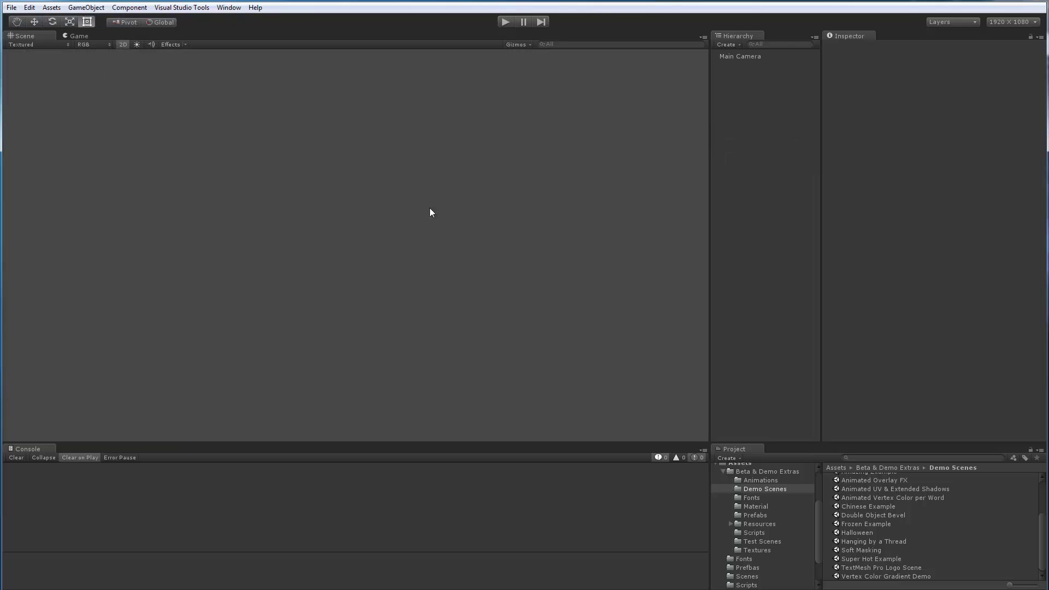
Add a TextMeshPro Text UI object to the scene.
click(727, 45)
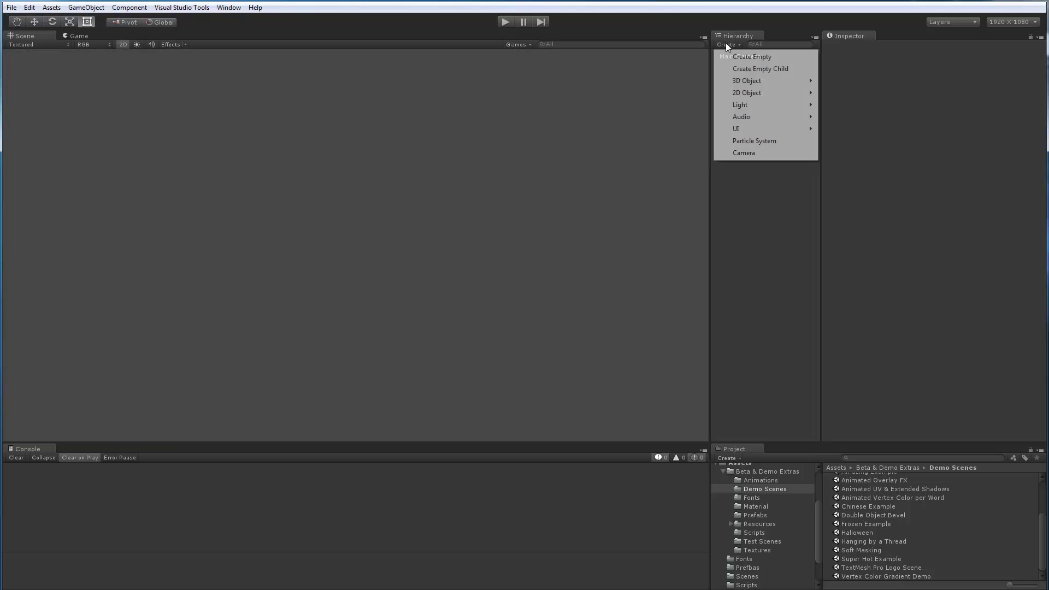
mouse_move(736, 132)
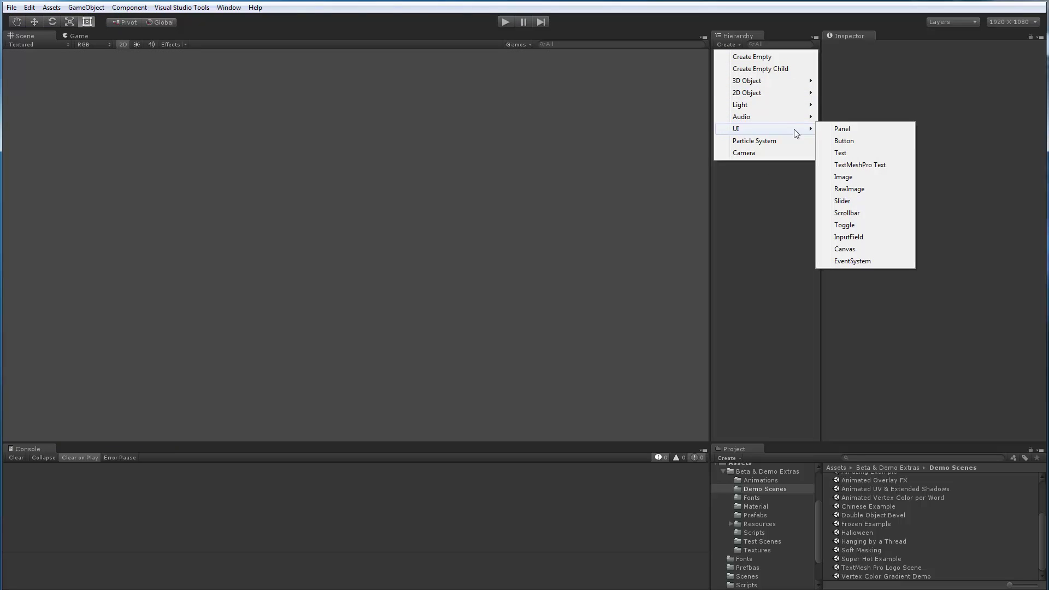
click(870, 166)
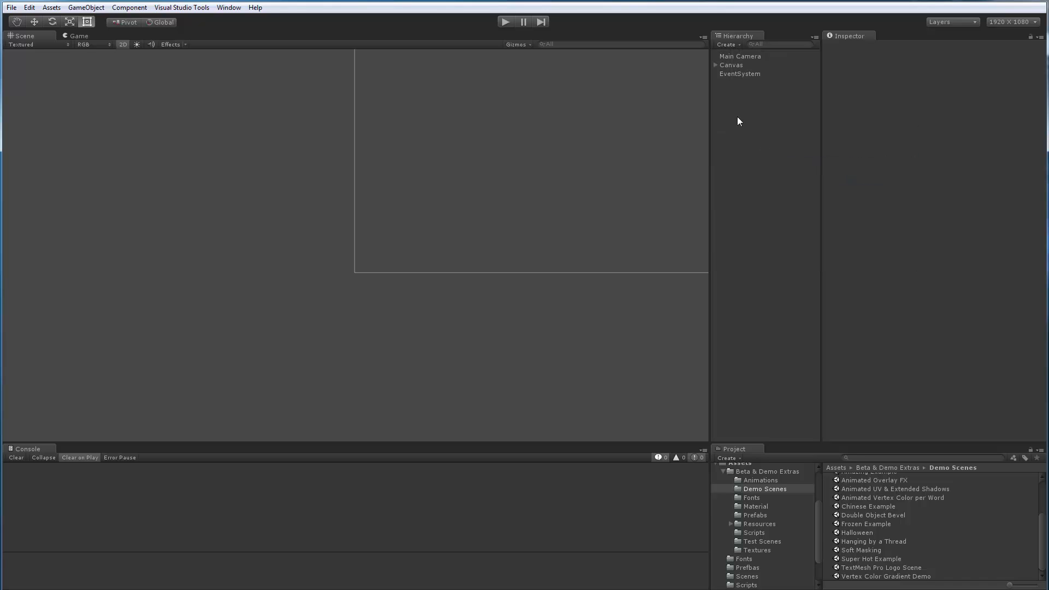
Replace the new TextMeshPro object's text with "Example of some lines of text.".
click(716, 65)
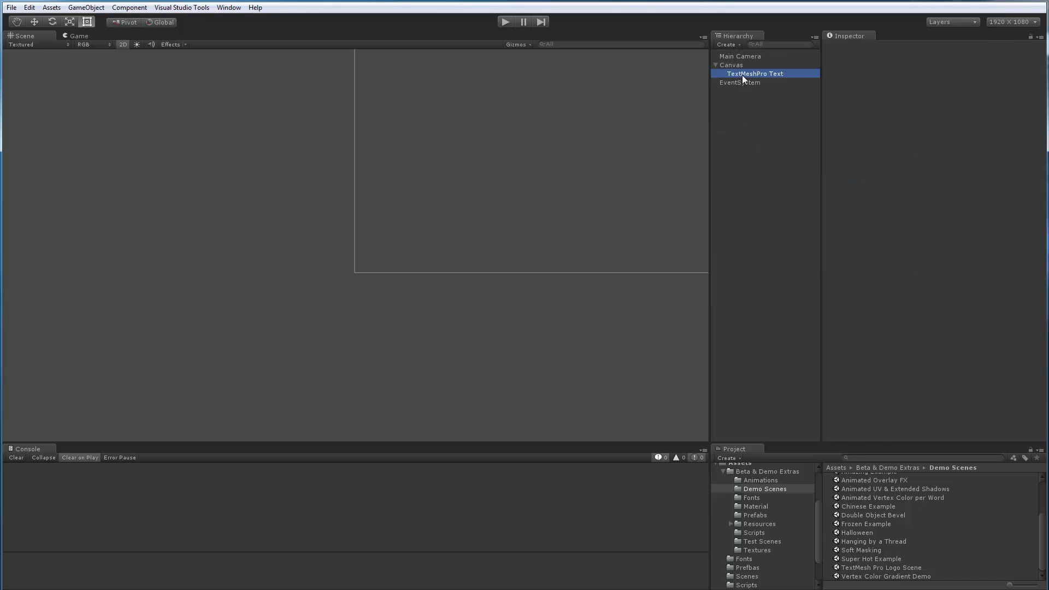
click(742, 75)
click(873, 209)
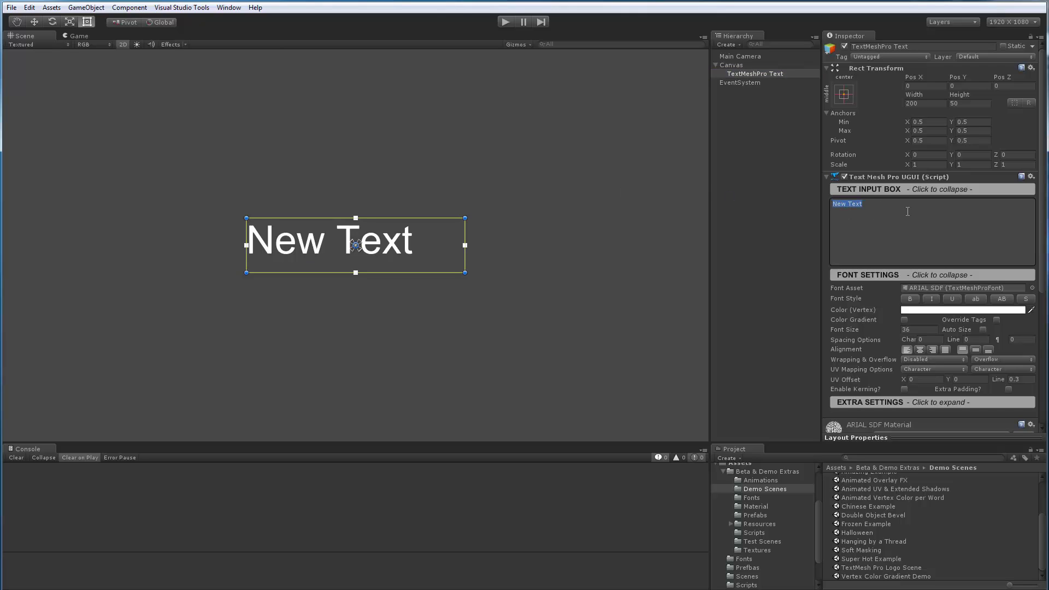
text(Example of )
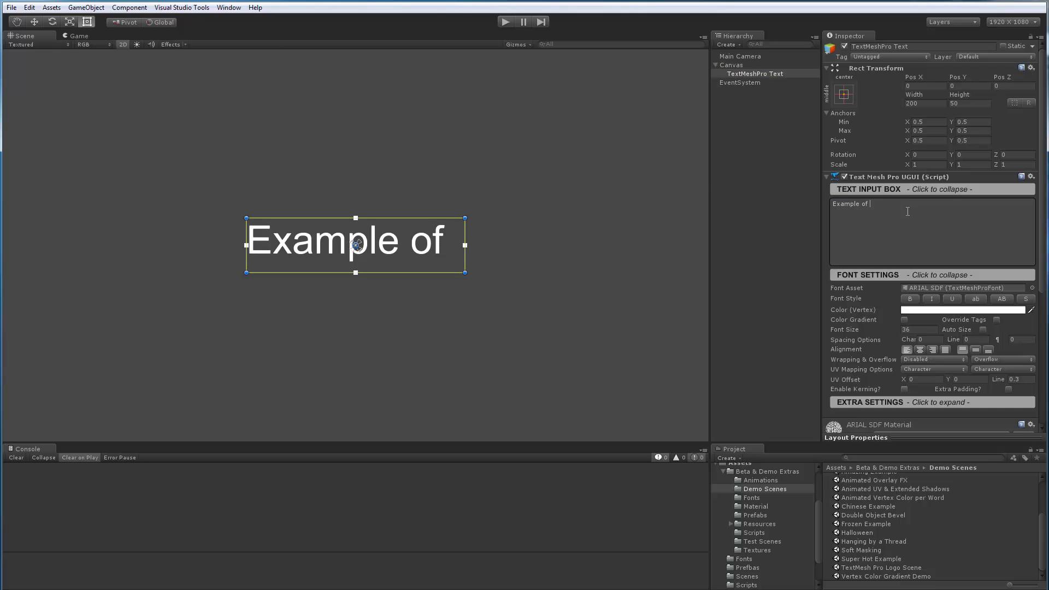
text(some lines of t)
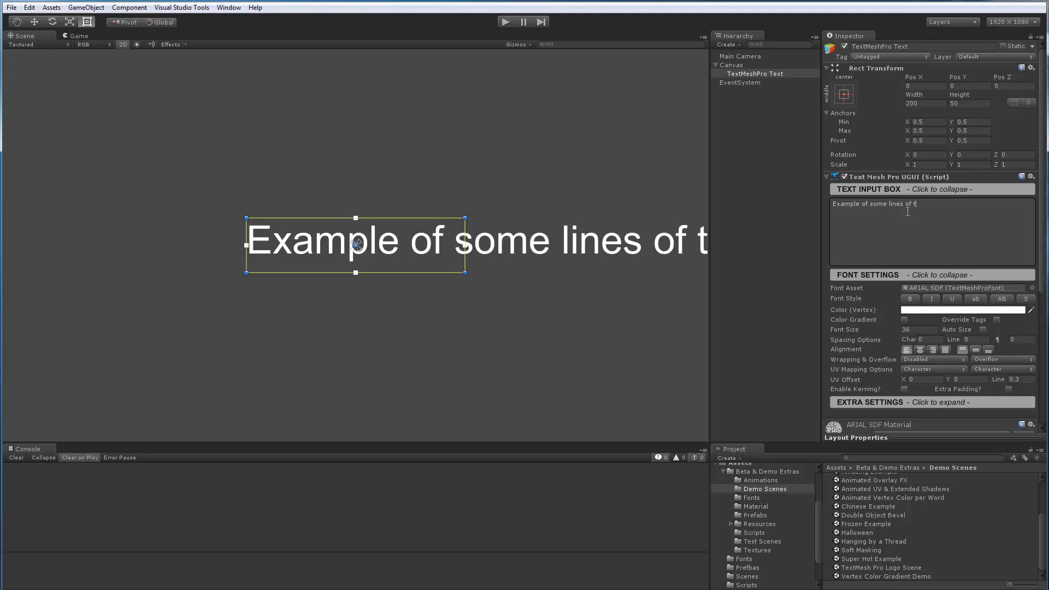
text(ext.)
Examine the sharpness of the letter edges in "Example" at several magnifications.
middle_drag(560, 262, 453, 258)
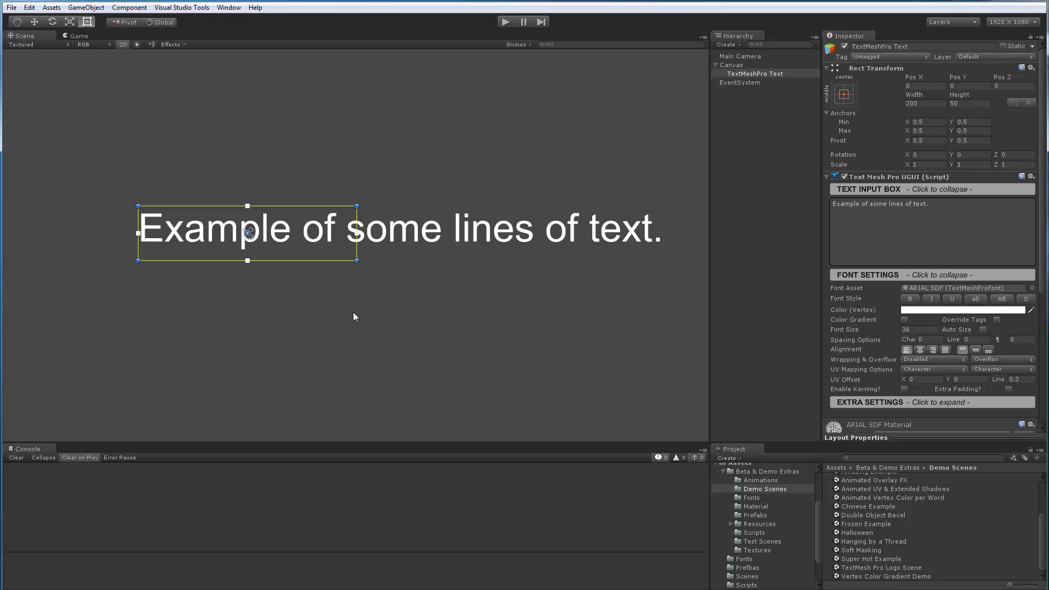
middle_drag(286, 313, 360, 314)
scroll(359, 314, up, 4)
scroll(359, 313, up, 1)
middle_drag(231, 249, 313, 281)
scroll(313, 281, up, 4)
scroll(313, 282, up, 4)
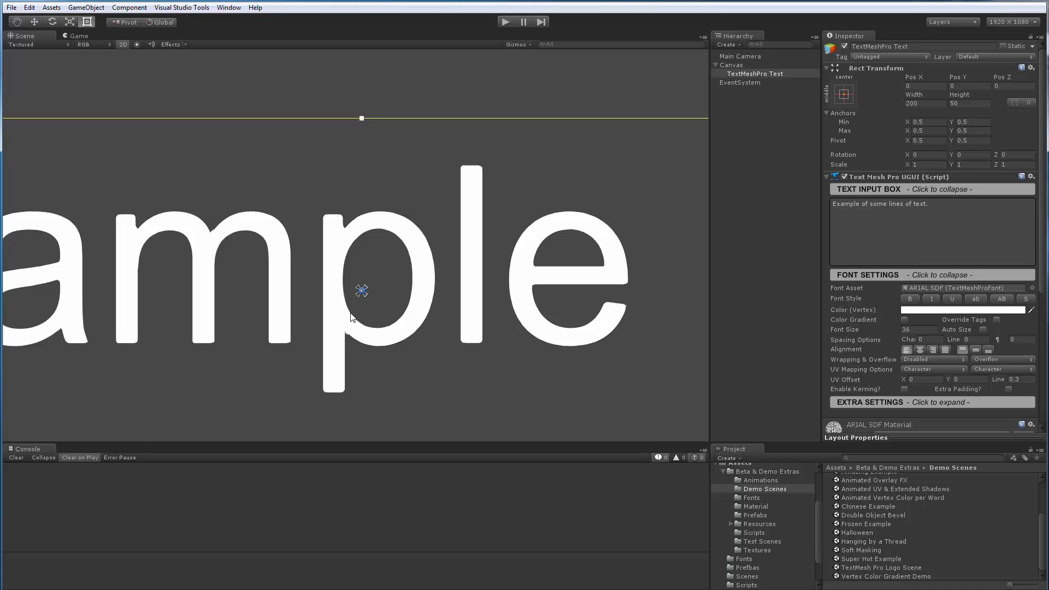
scroll(403, 298, down, 4)
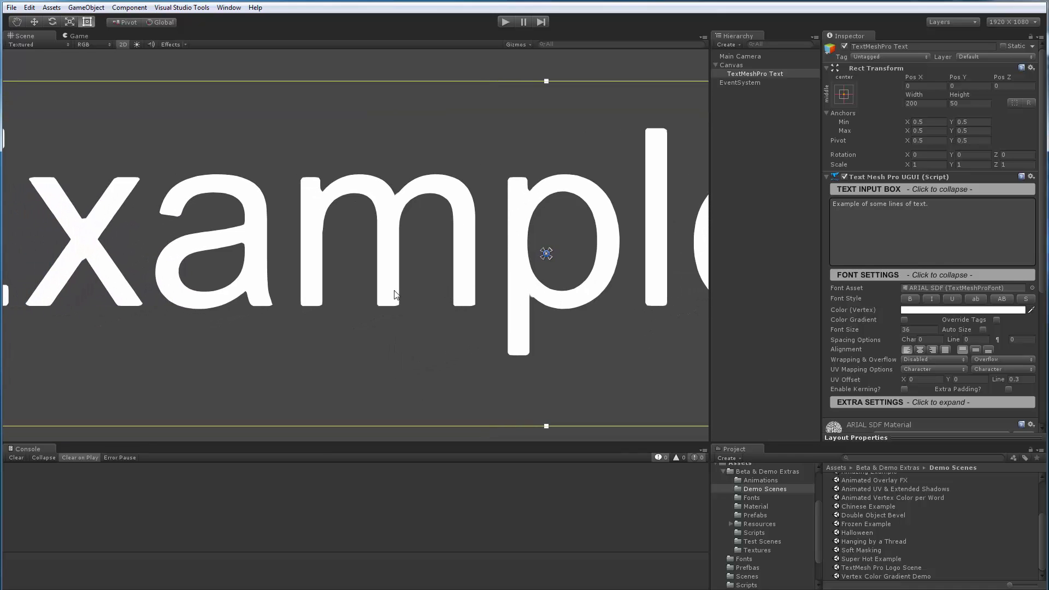
middle_drag(381, 297, 365, 289)
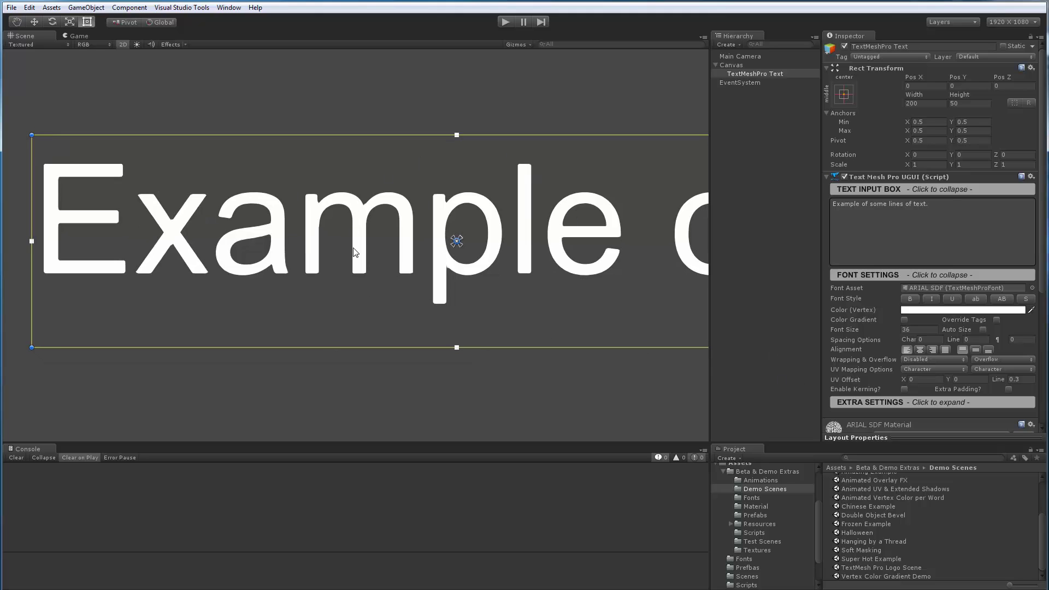
scroll(884, 294, down, 4)
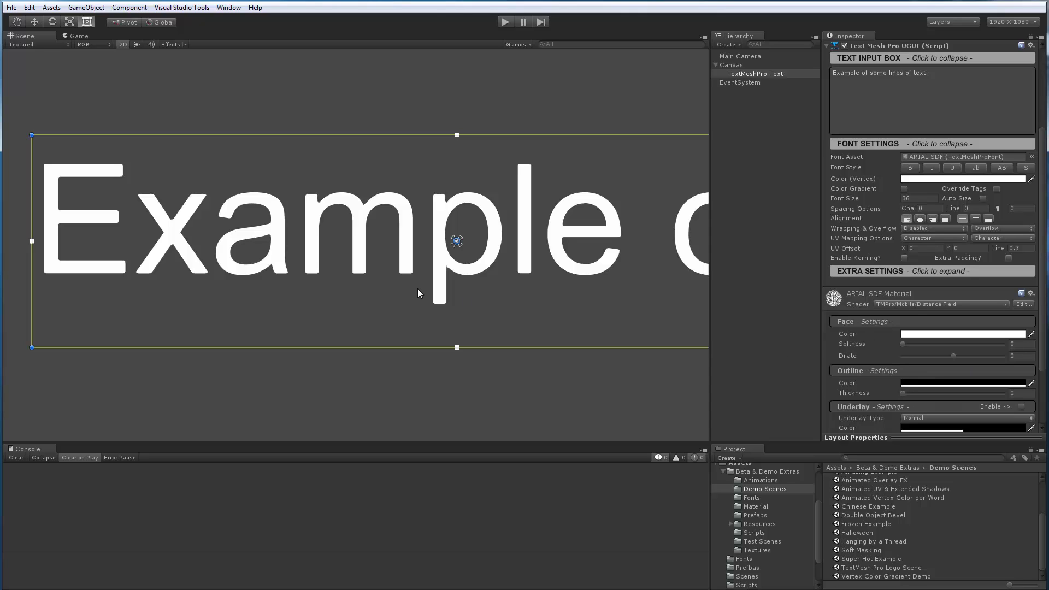
scroll(352, 294, down, 2)
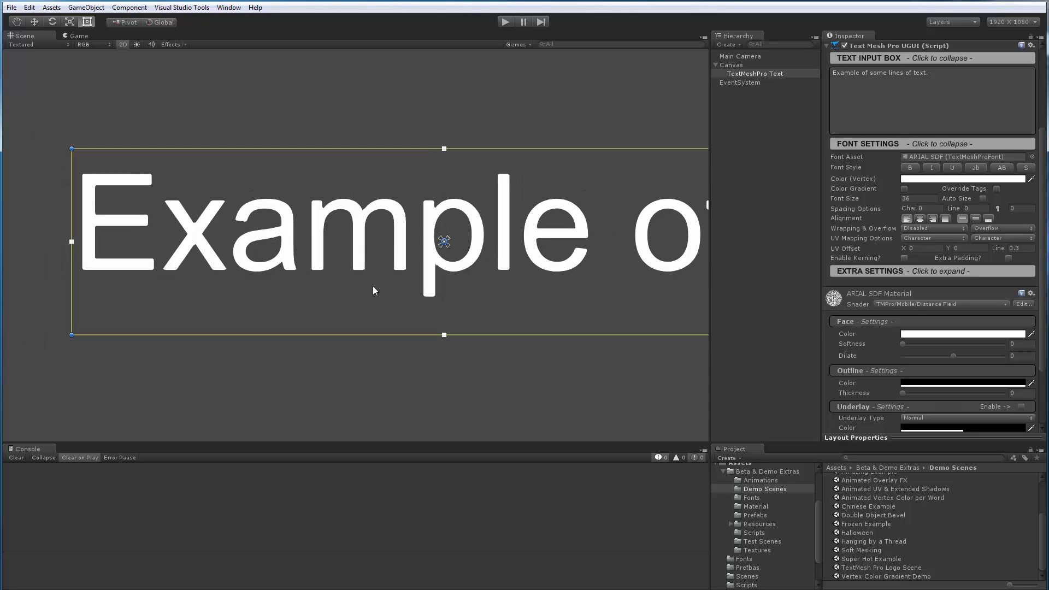
middle_drag(372, 286, 374, 290)
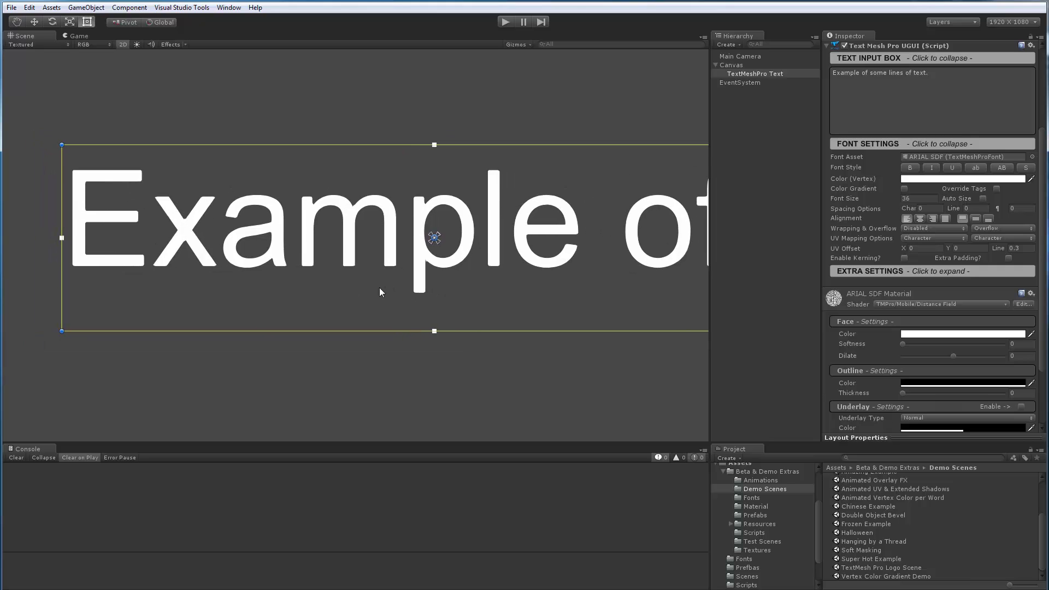
scroll(379, 288, up, 1)
scroll(379, 287, up, 1)
middle_drag(316, 275, 375, 280)
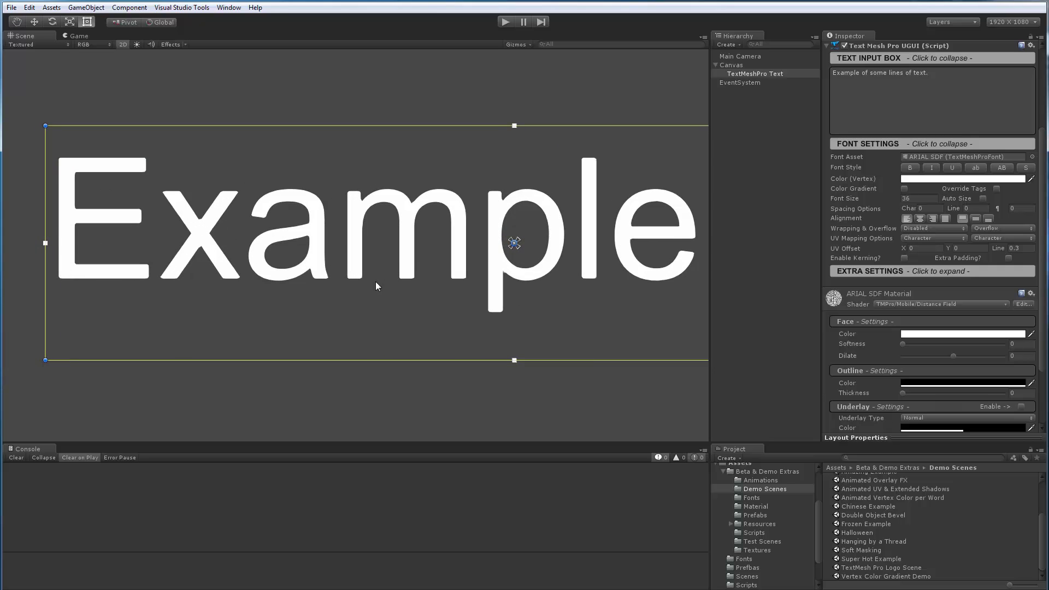
scroll(375, 281, up, 1)
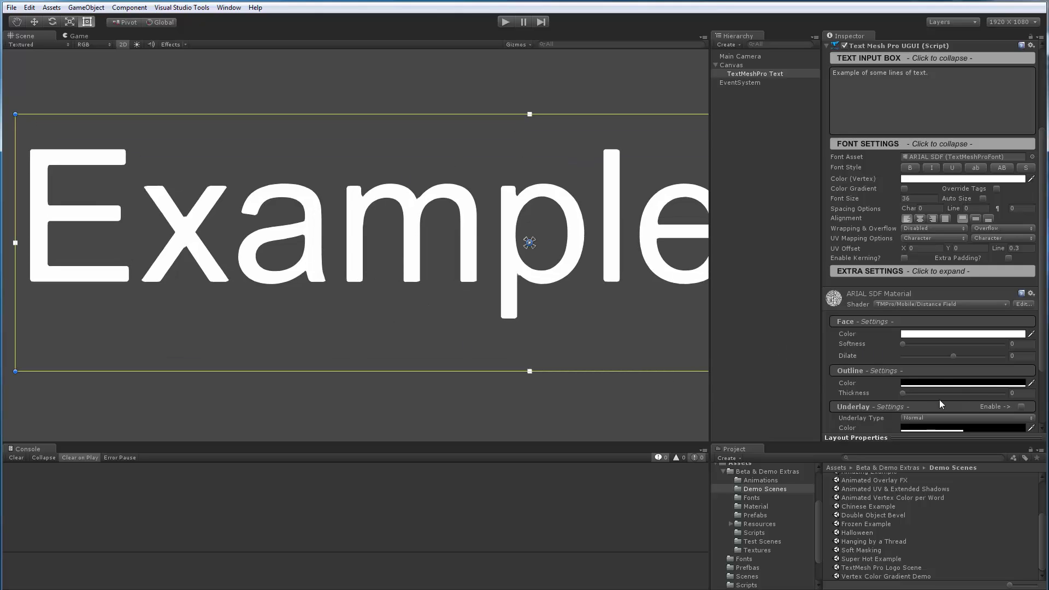
Set the Dilate of the text material's face to 0.15.
drag(954, 356, 964, 362)
click(1031, 356)
text(0.15)
key(Tab)
Set the thickness of the text's black outline to 0.15.
drag(902, 393, 922, 395)
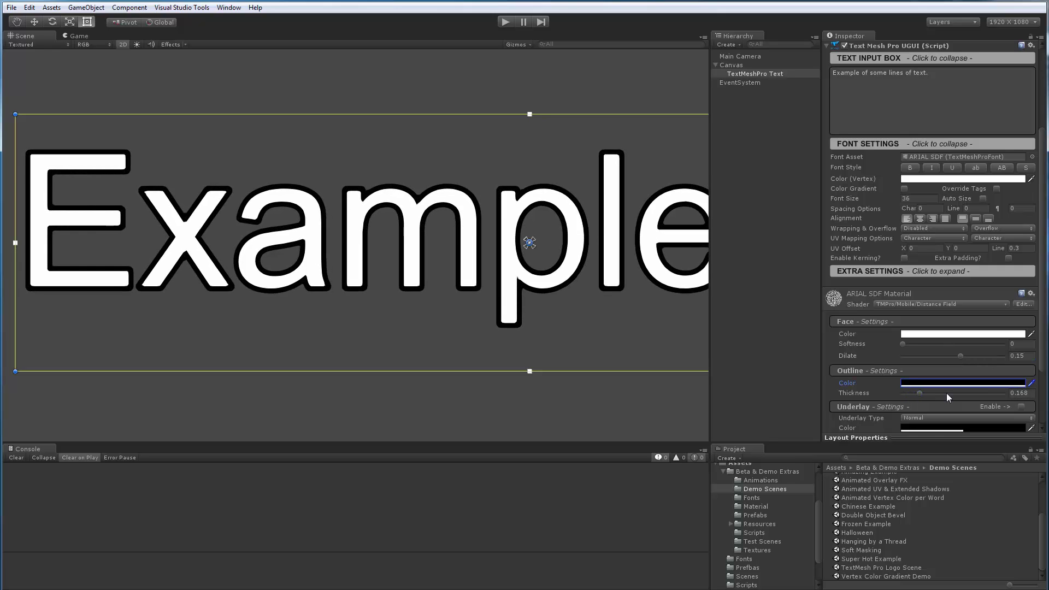
click(1005, 393)
text(0.15)
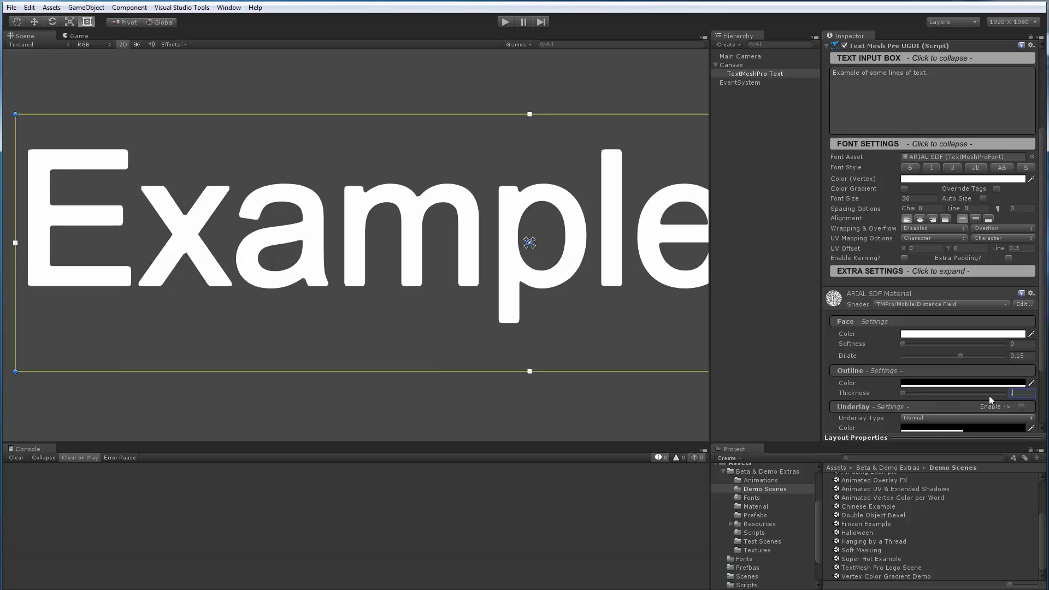
key(Return)
Enable the material's underlay with OffsetX about 0.454, OffsetY about -0.432 and Softness about 0.346, and deselect the text.
scroll(340, 268, down, 2)
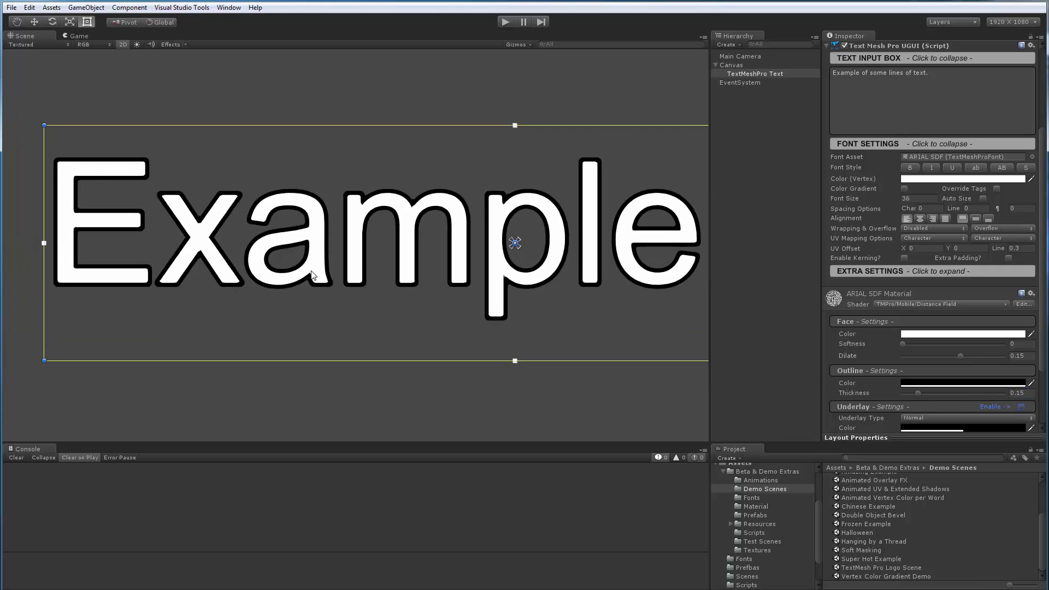
scroll(347, 272, up, 4)
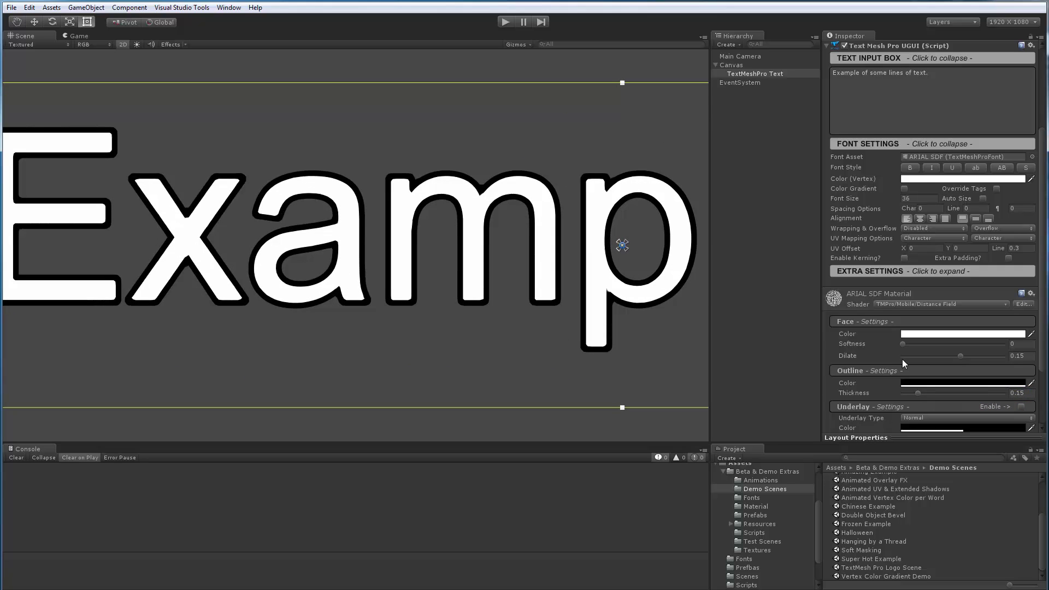
scroll(832, 334, down, 3)
click(1022, 321)
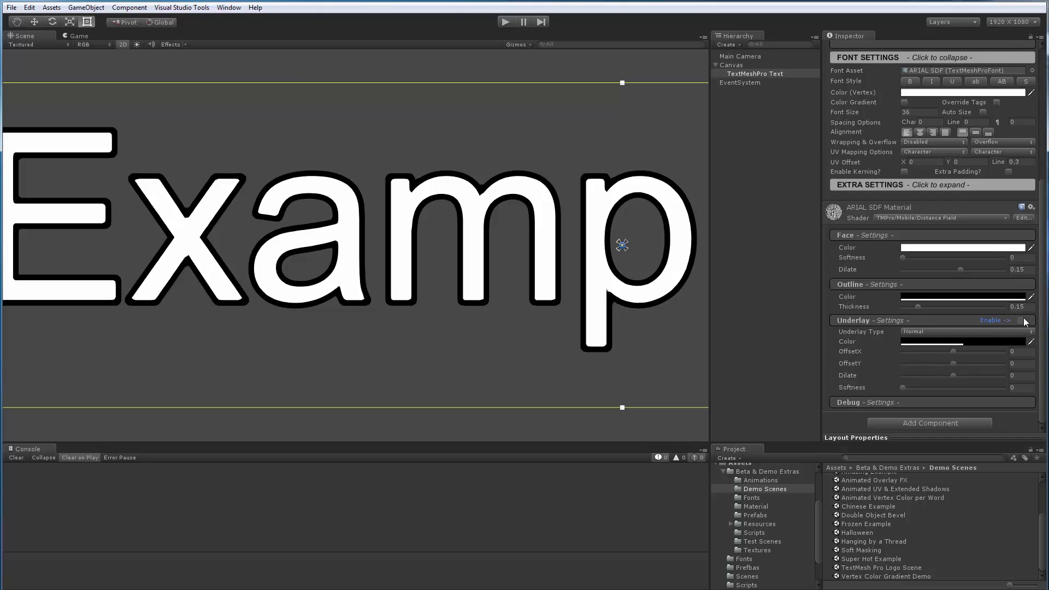
drag(957, 356, 938, 391)
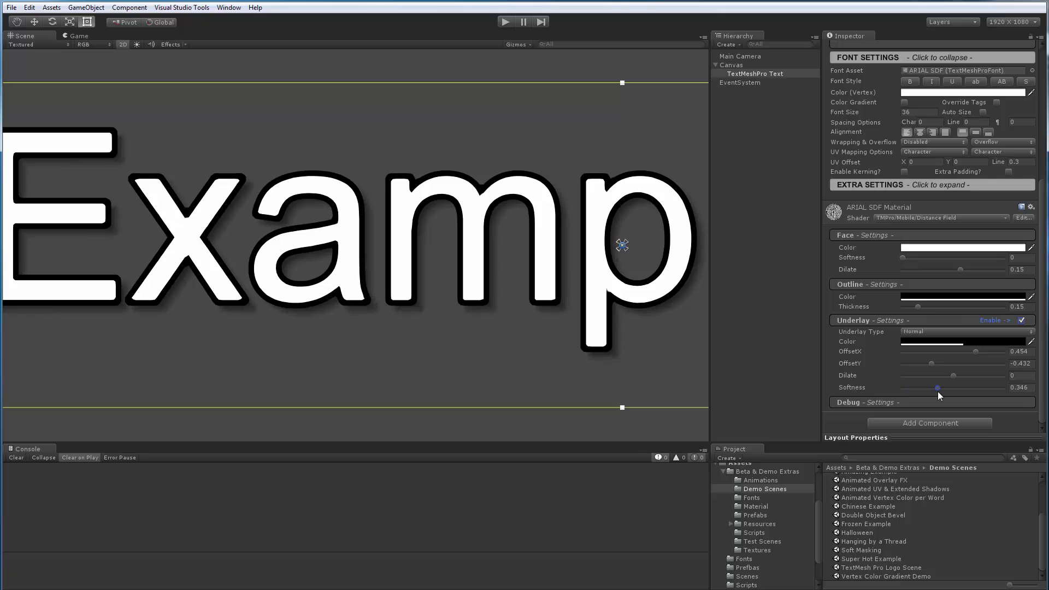
click(379, 267)
Enlarge the TextMeshPro text's rectangle from its lower-right corner to about 276.7 wide and 139.1 high.
scroll(358, 260, down, 8)
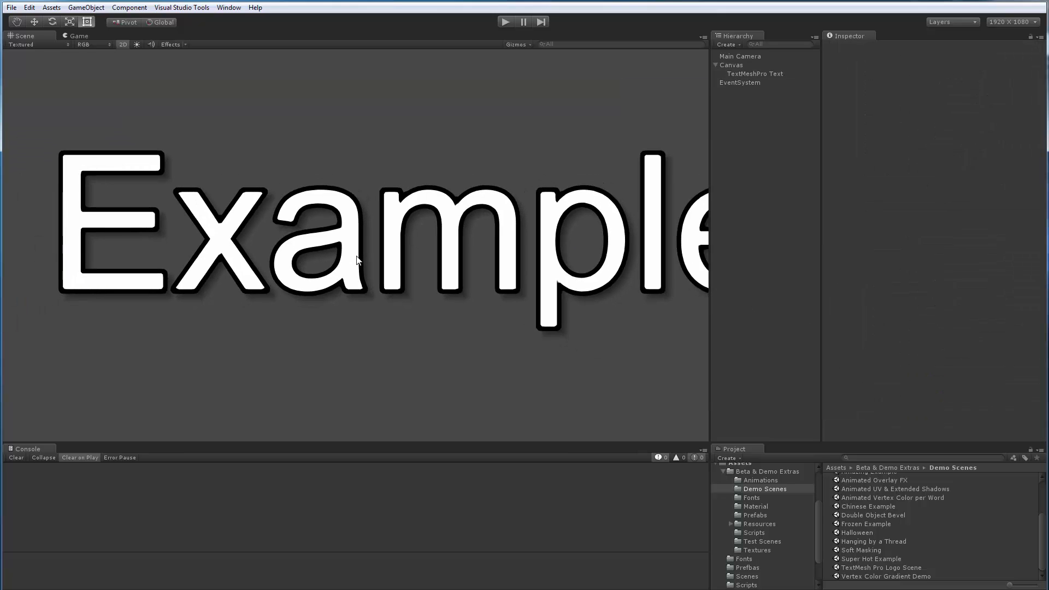
middle_drag(358, 260, 263, 175)
scroll(383, 183, down, 5)
middle_drag(409, 178, 367, 170)
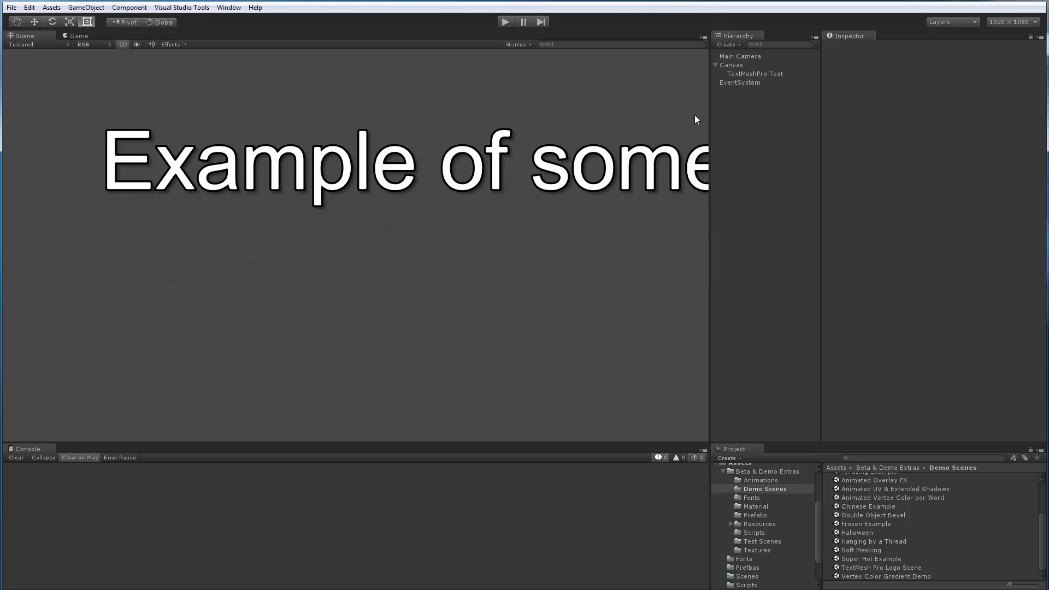
click(731, 75)
scroll(408, 226, down, 4)
middle_drag(408, 225, 328, 201)
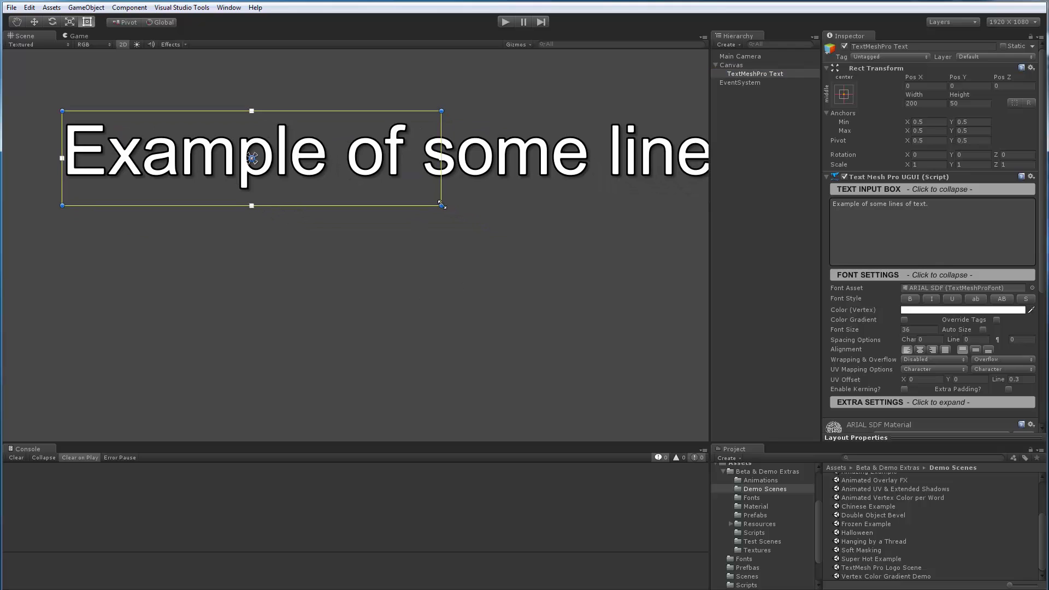
drag(441, 205, 586, 375)
Enable word wrapping for the text and widen its rectangle to about 287.1.
click(915, 359)
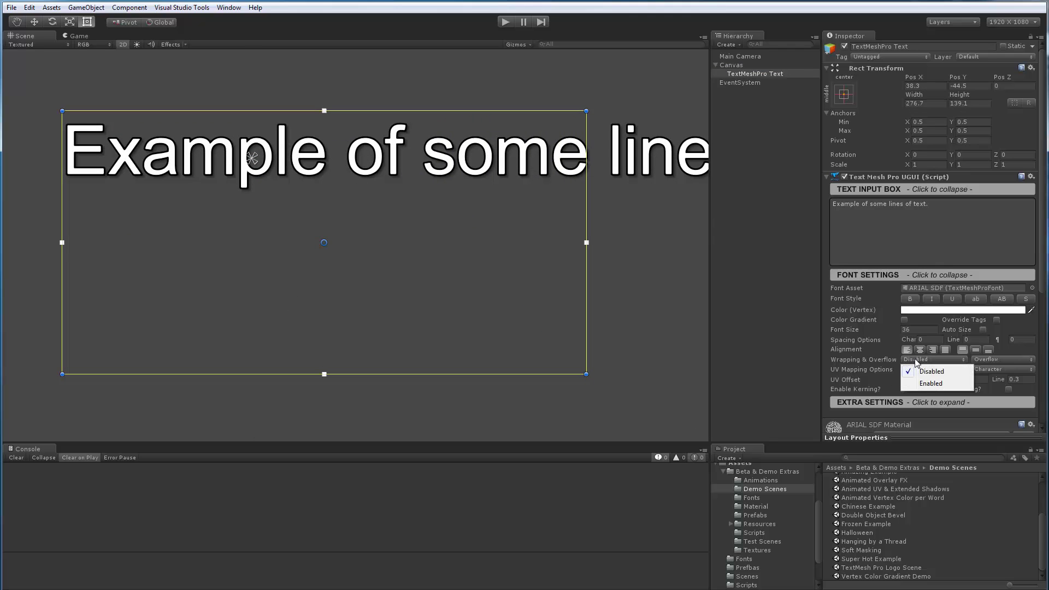
click(929, 385)
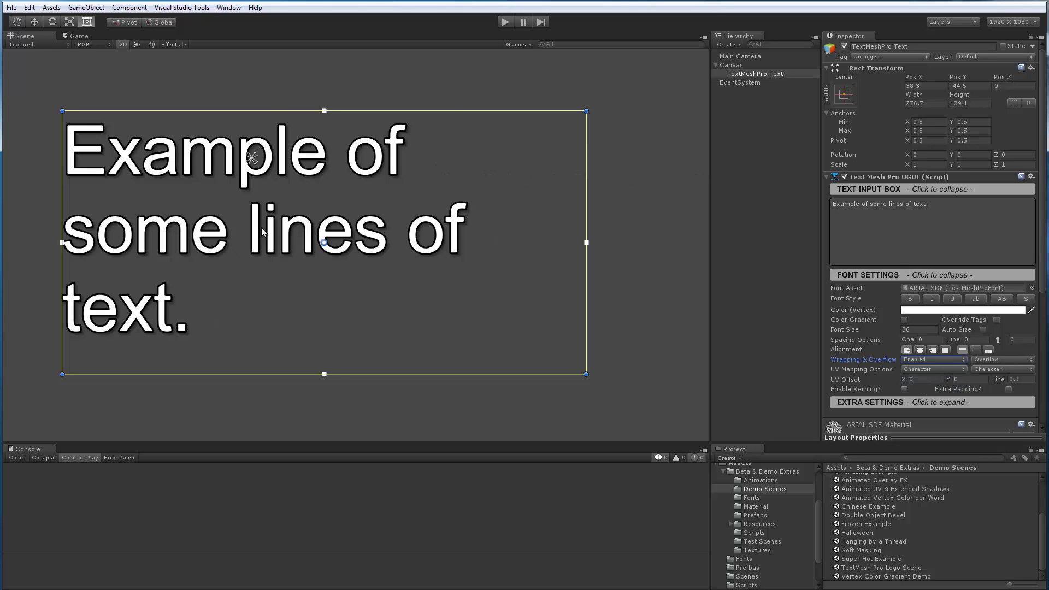
middle_drag(491, 241, 538, 247)
middle_drag(431, 235, 375, 222)
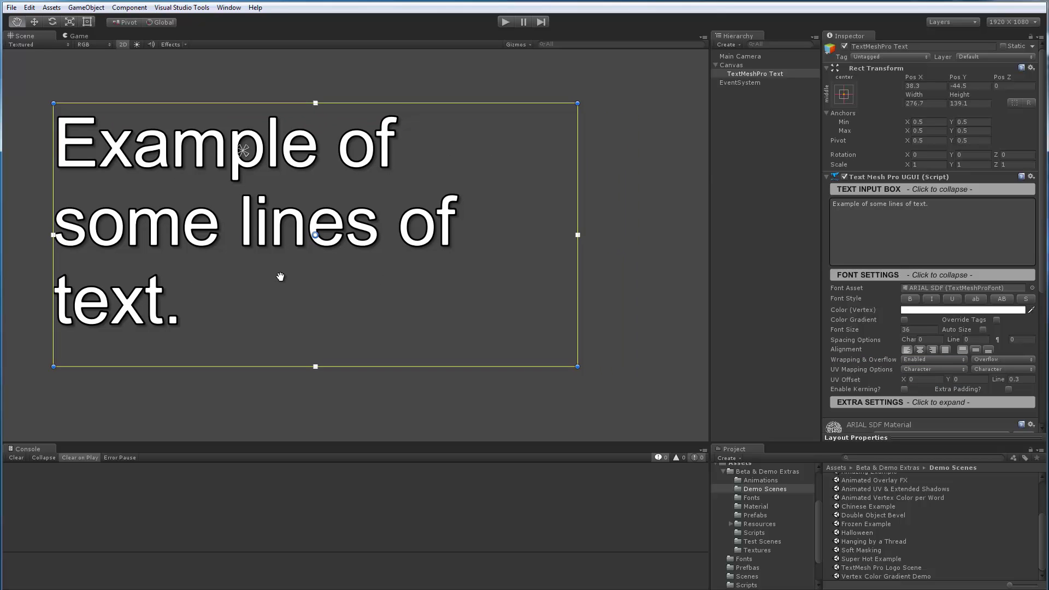
drag(580, 288, 597, 304)
scroll(358, 271, up, 2)
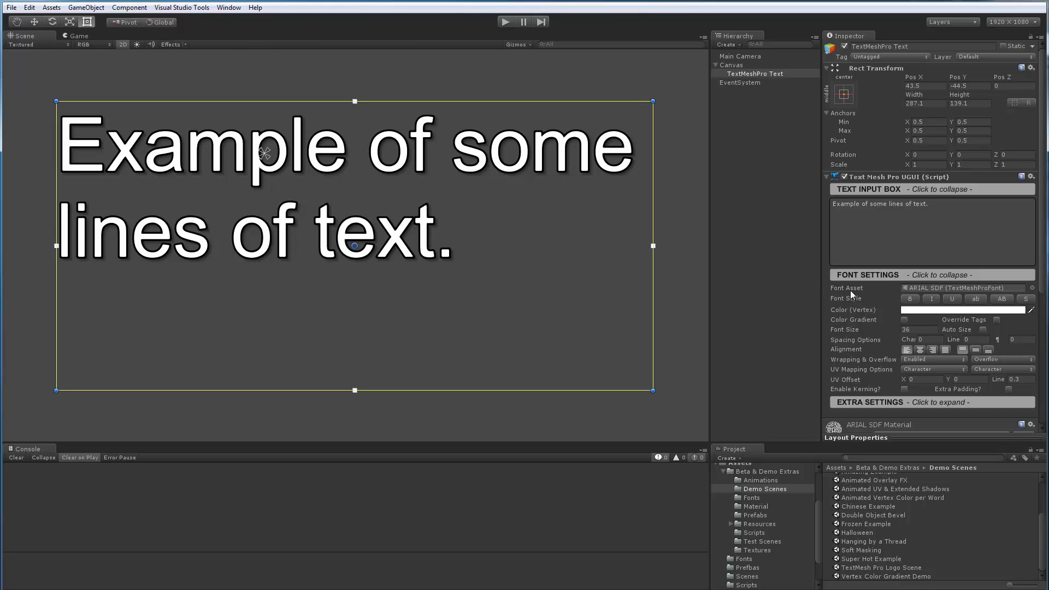
Try the IMPACT SDF and mrsmonsterexpand SDF font assets on the text and restore ARIAL SDF.
click(1032, 288)
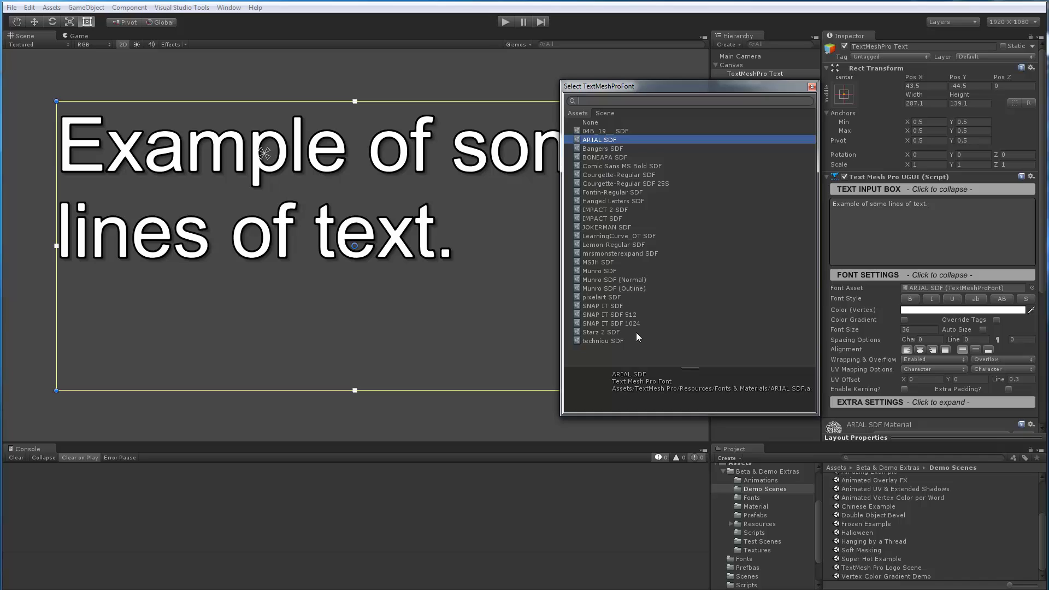
click(598, 218)
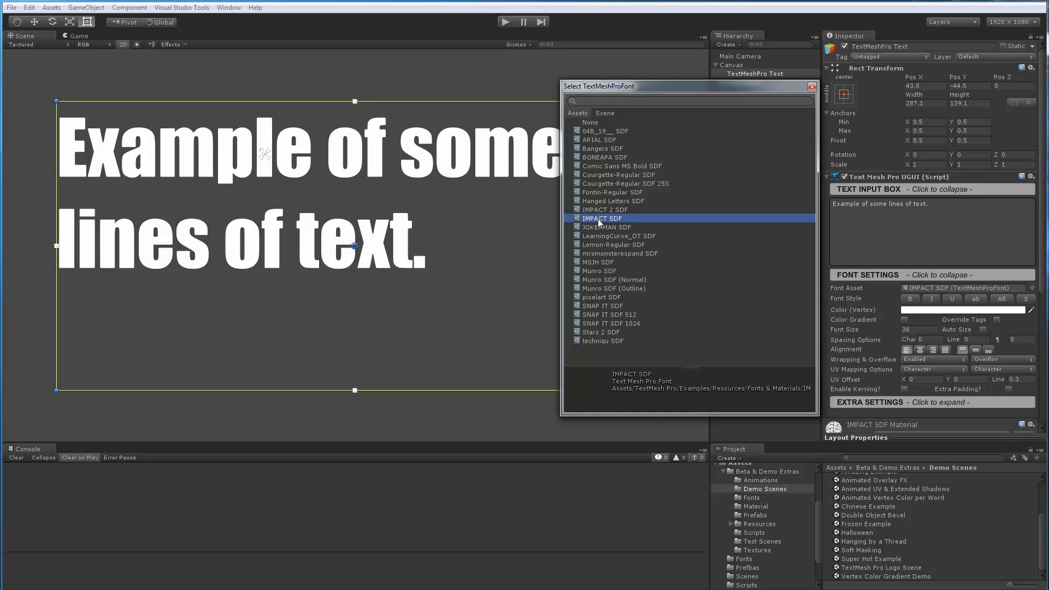
click(596, 254)
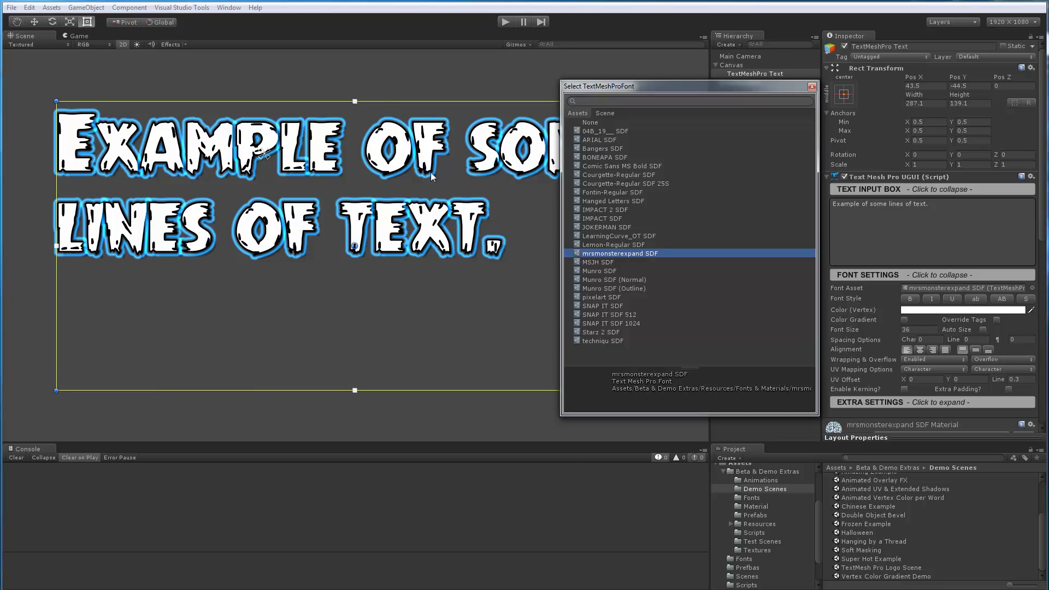
click(597, 141)
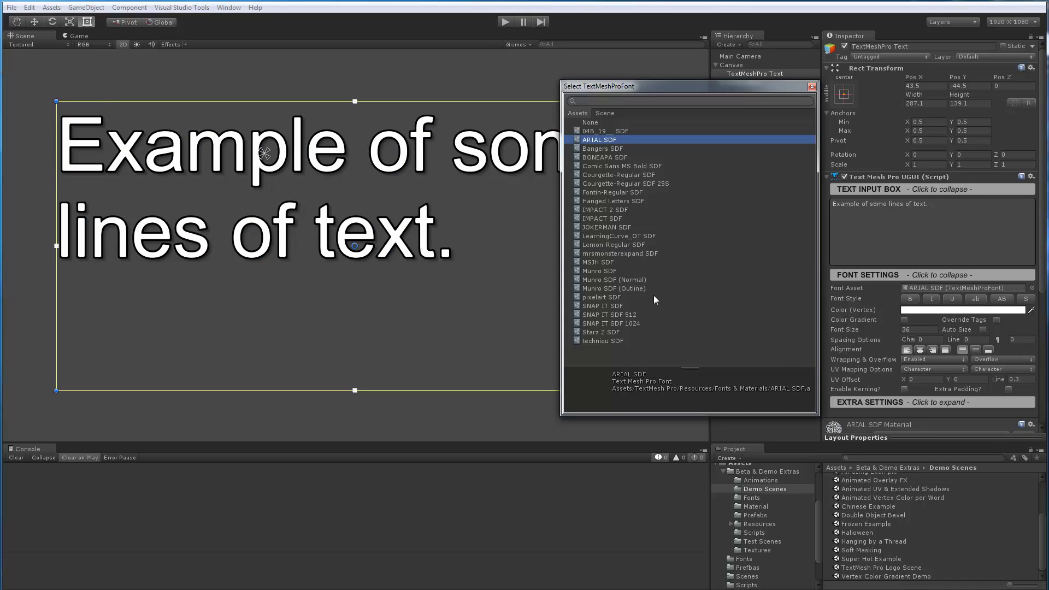
Open the TextMeshPro Font Asset Creator, look through the available source fonts, and close it.
click(229, 8)
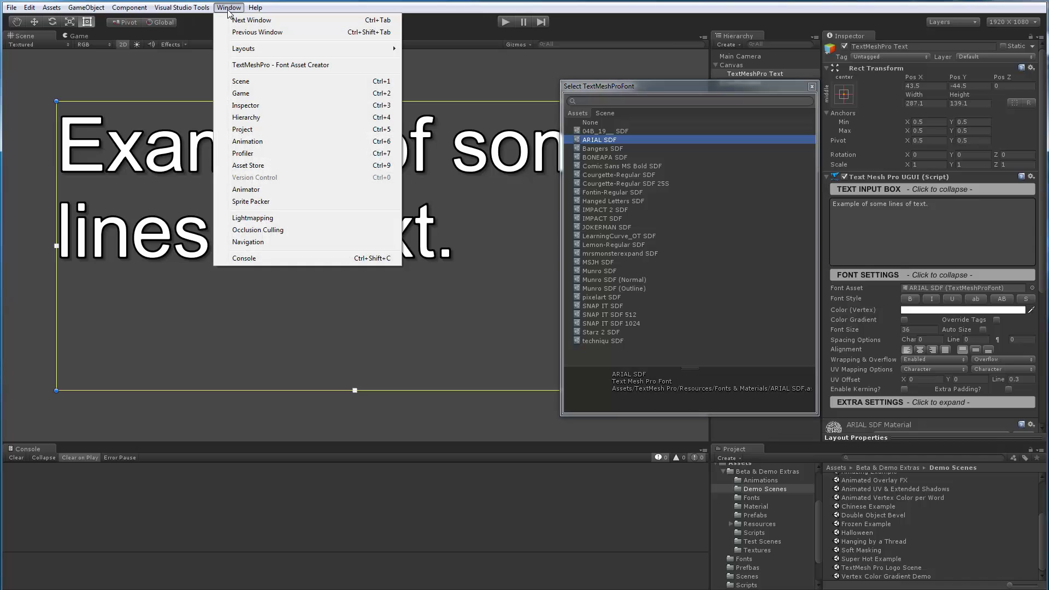
click(251, 67)
click(329, 103)
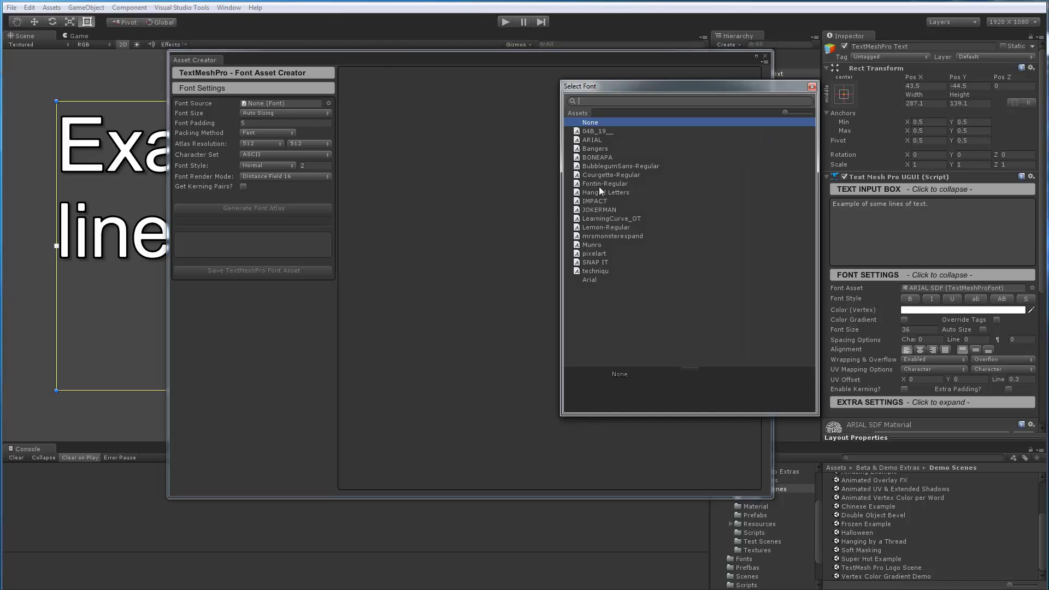
click(812, 87)
click(766, 57)
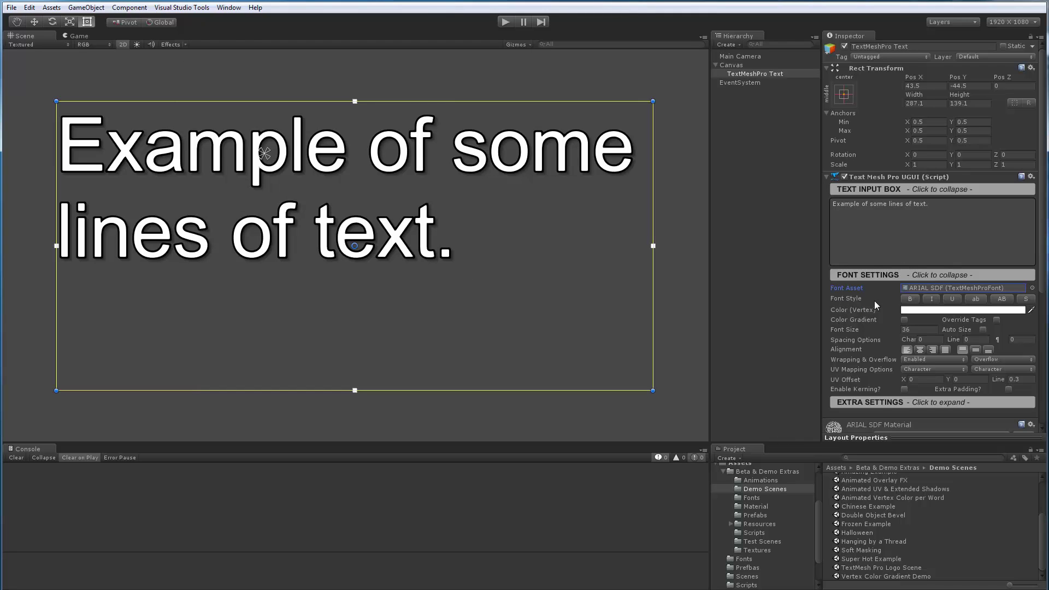
Try the bold, italic, underline, lowercase, uppercase and small caps font styles on the text one at a time, switching each off again.
click(911, 300)
click(912, 299)
click(932, 300)
click(933, 301)
click(951, 302)
click(951, 301)
click(975, 302)
click(976, 301)
click(1002, 300)
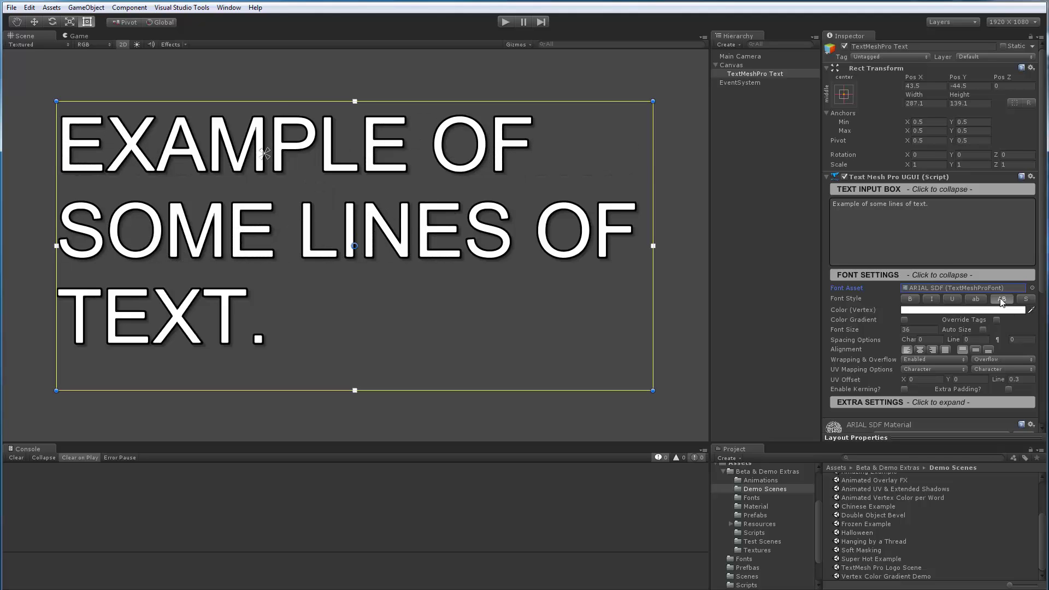
click(1001, 300)
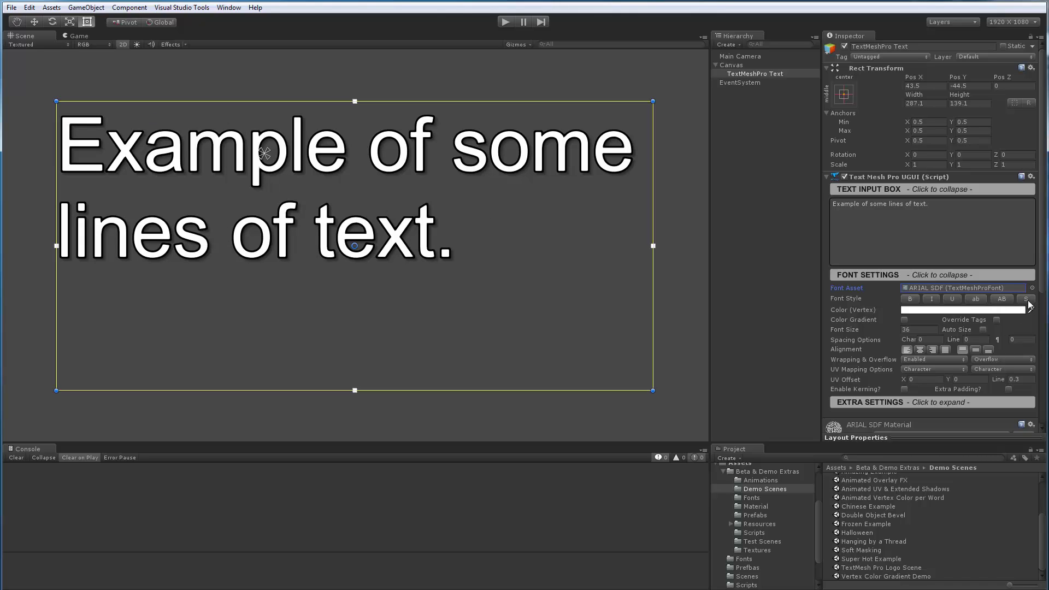
click(1027, 300)
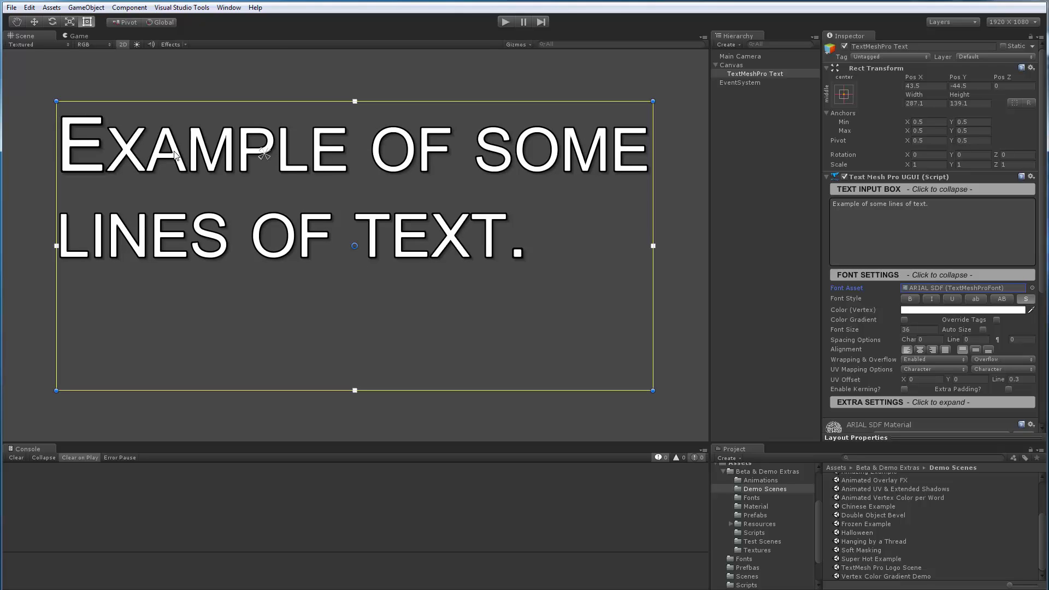
click(1027, 300)
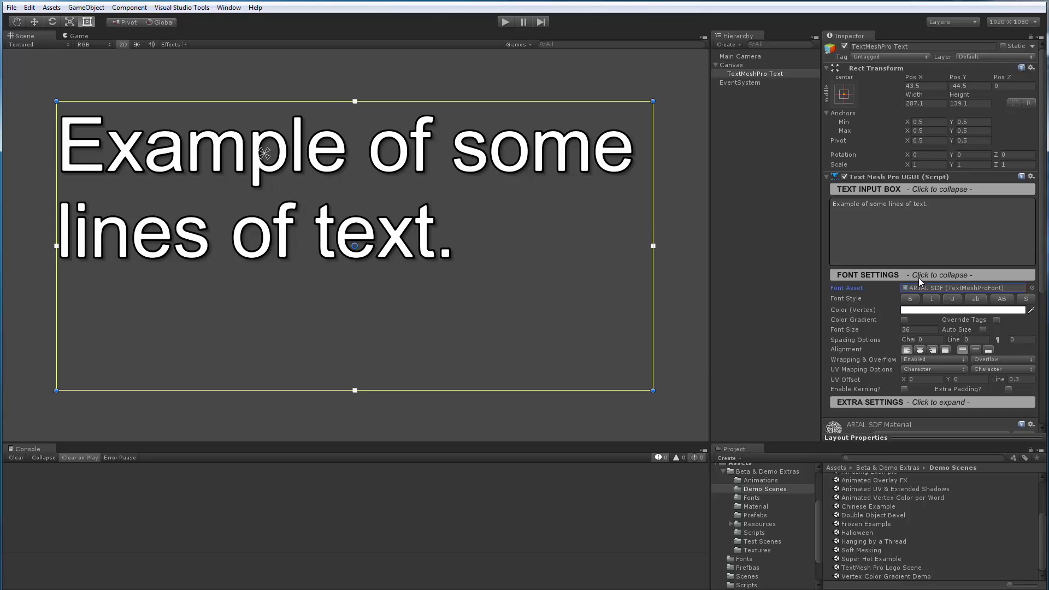
Wrap the word "some" in the input text with <i></i> italic tags and nested <u></u> underline tags.
mouse_move(320, 207)
middle_down()
mouse_move(334, 238)
mouse_move(330, 223)
middle_up()
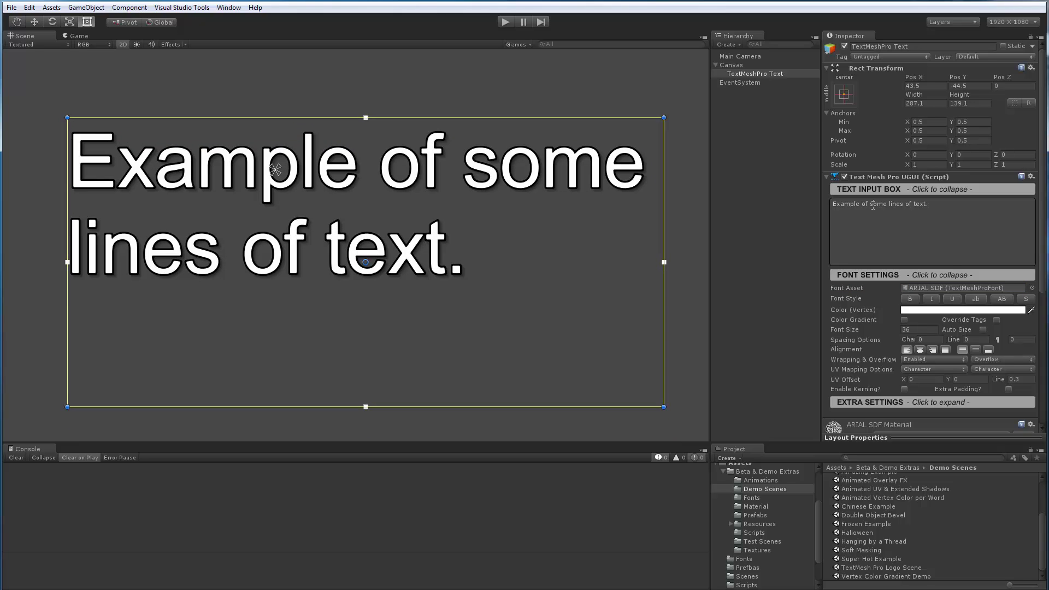
text(<i>)
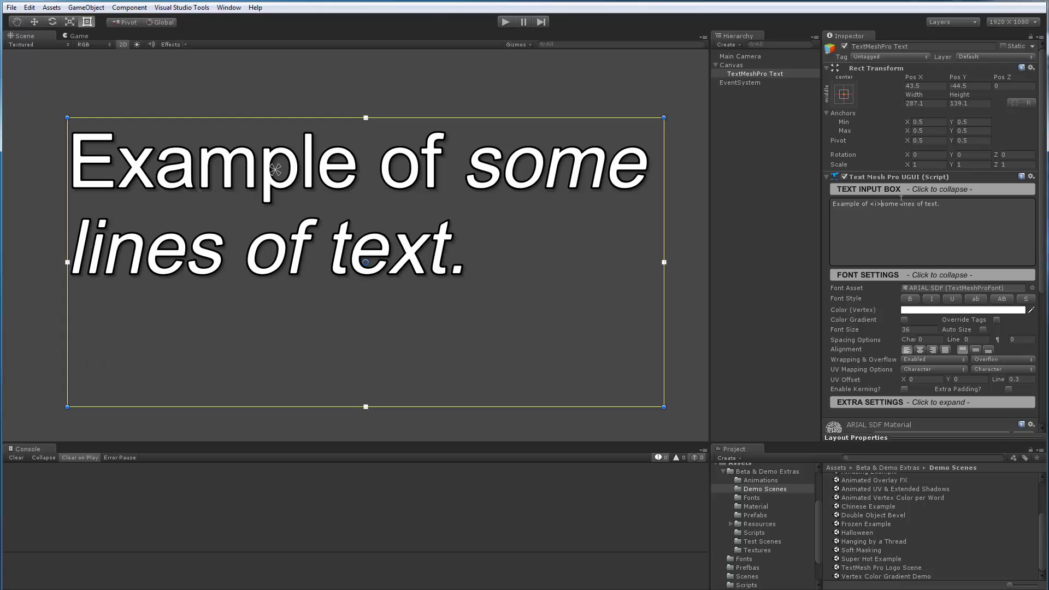
text(<)
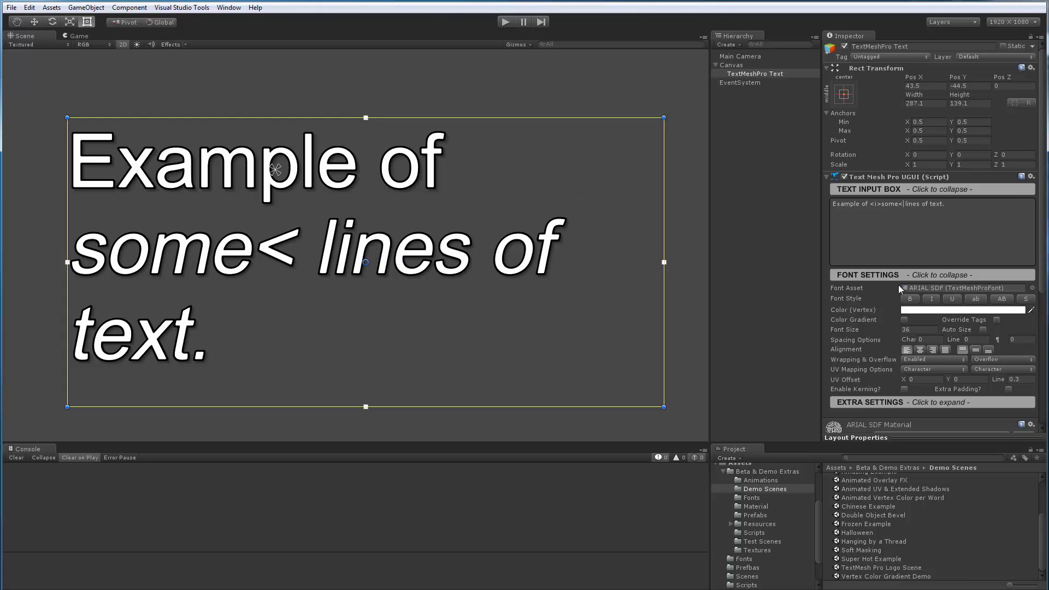
text(/i>)
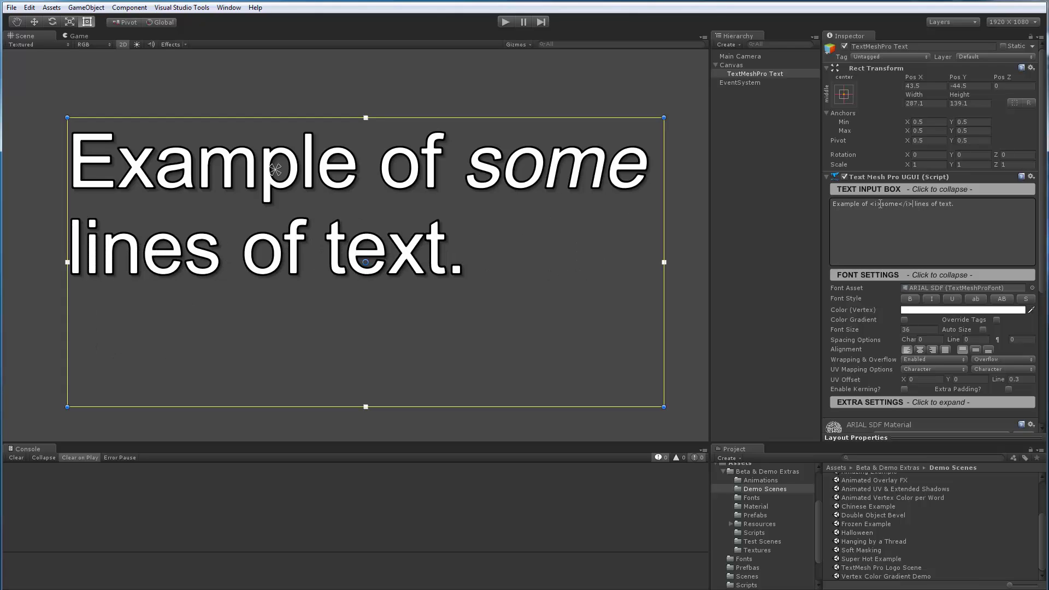
text(<u>)
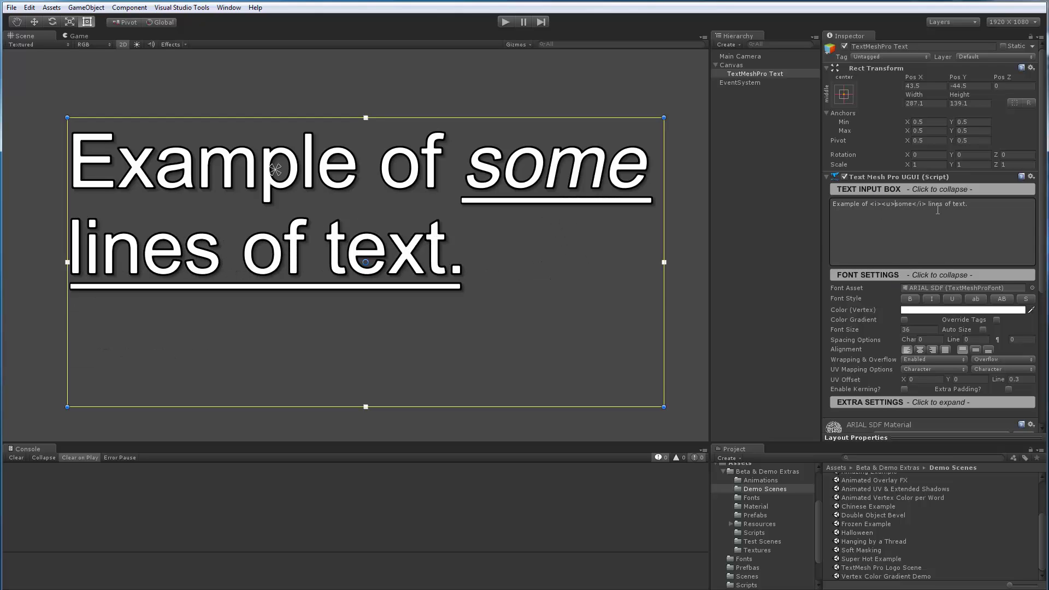
text(</u></)
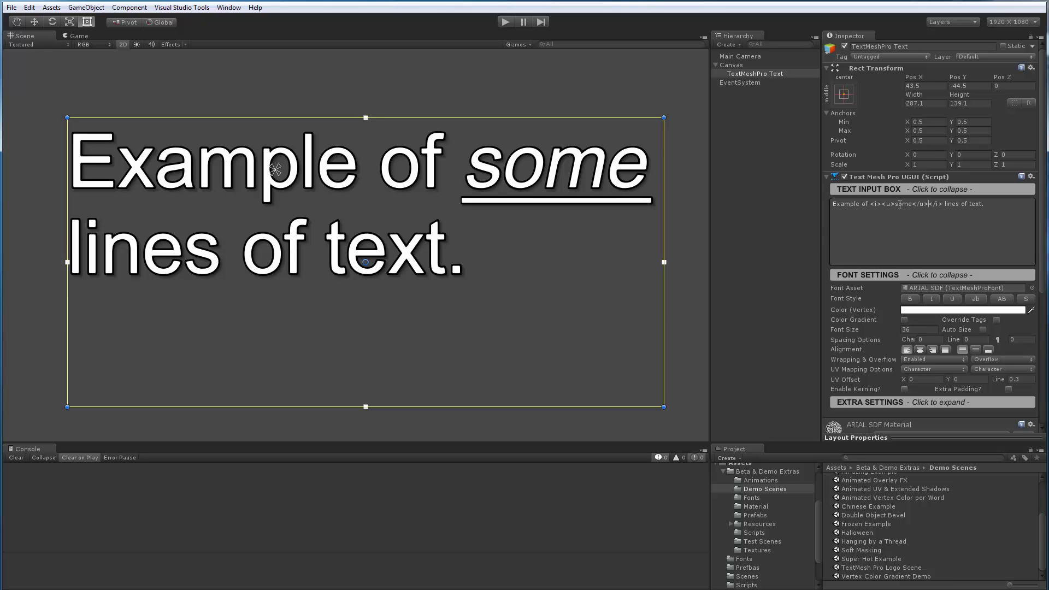
Add <smallcaps></smallcaps> tags directly around the word "some", inside the underline tags.
text(<smallc)
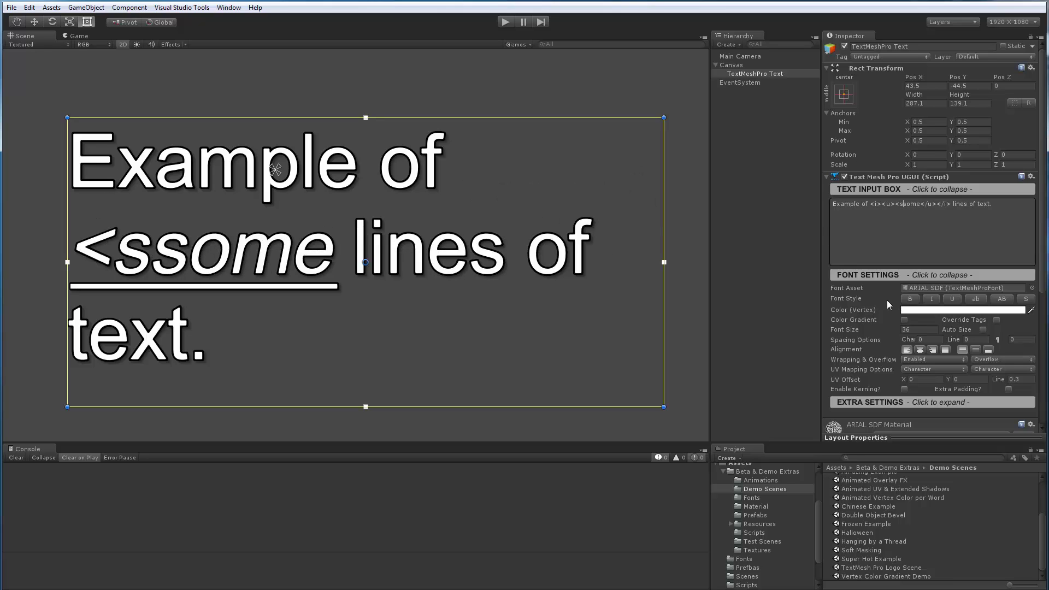
text(aps>)
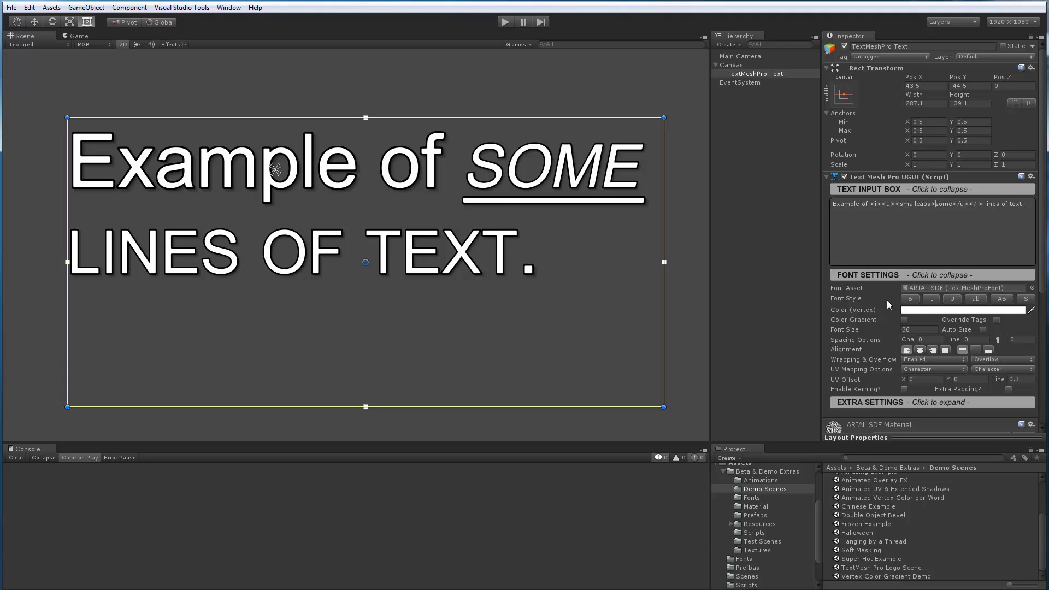
click(952, 203)
text(</smallcaps></)
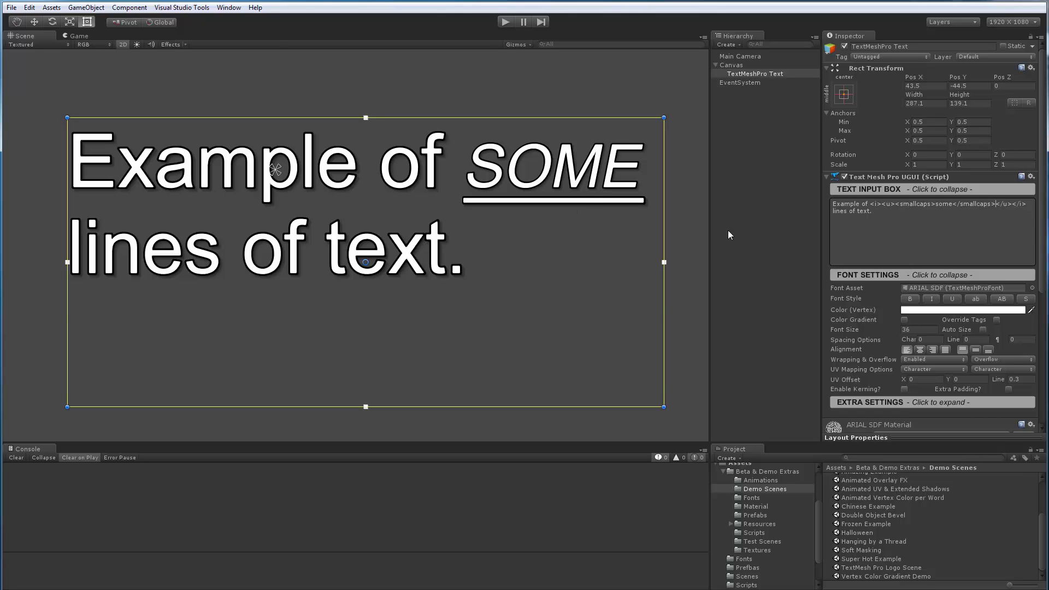
Remove all the italic, underline and smallcaps tags so the input reads "Example of some lines of text.".
click(869, 206)
key(Delete)
key(Delete)
key(Delete)
key(Delete)
key(Delete)
key(Delete)
key(Delete)
key(Delete)
key(Delete)
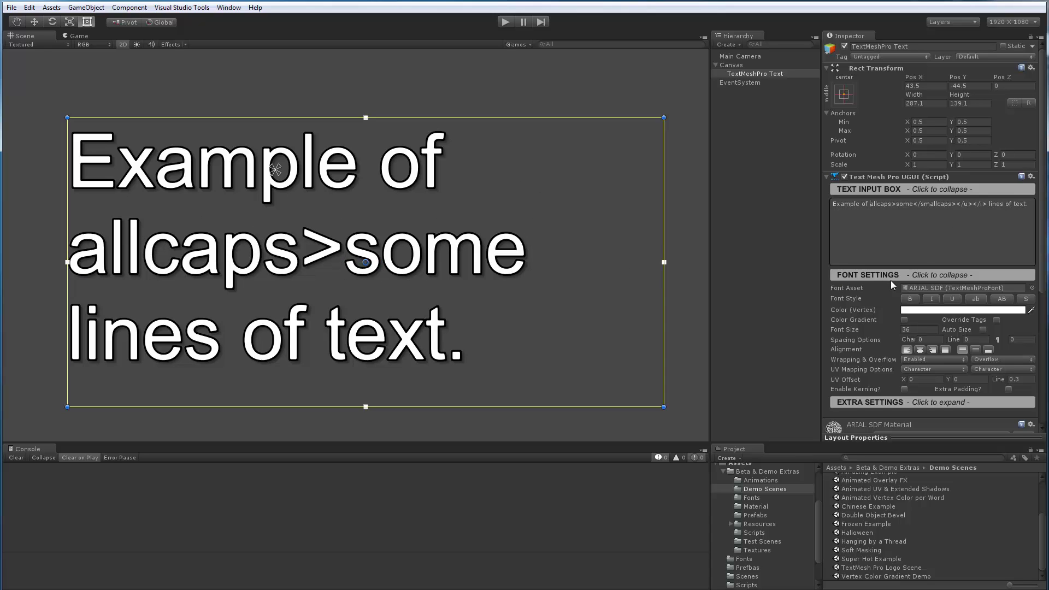
key(Delete)
key(Delete)
key(Delete)
key(Delete)
key(Delete)
key(Delete)
key(Delete)
key(Delete)
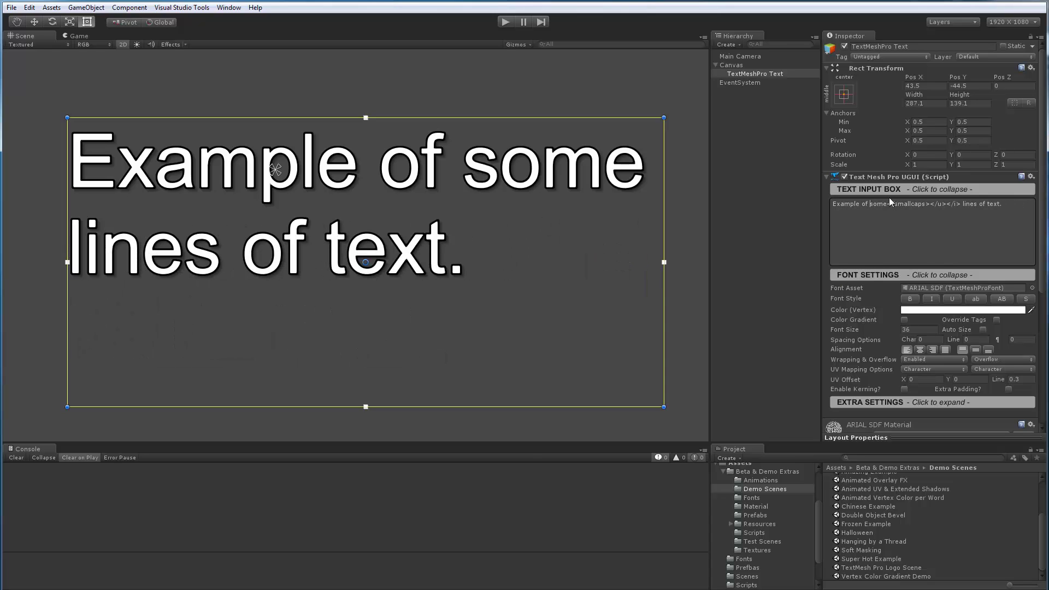
key(Delete)
key(Delete)
key(Delete)
key(Delete)
key(Delete)
key(Delete)
key(Delete)
key(Delete)
key(Delete)
key(Delete)
key(Delete)
key(Delete)
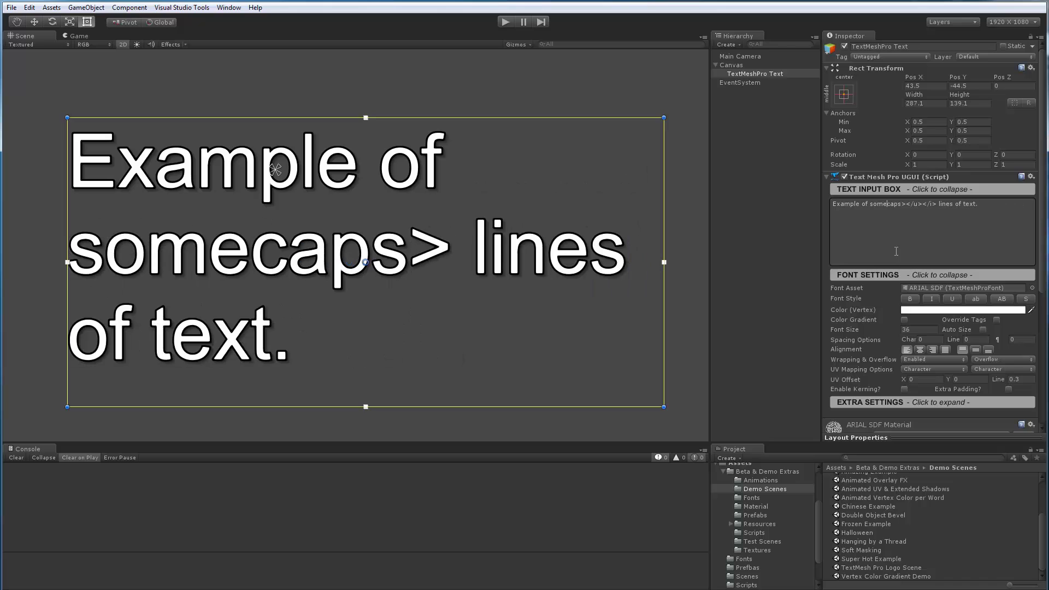
key(Delete)
key(Delete)
key(Delete)
key(Delete)
key(Delete)
key(Delete)
key(Delete)
key(Delete)
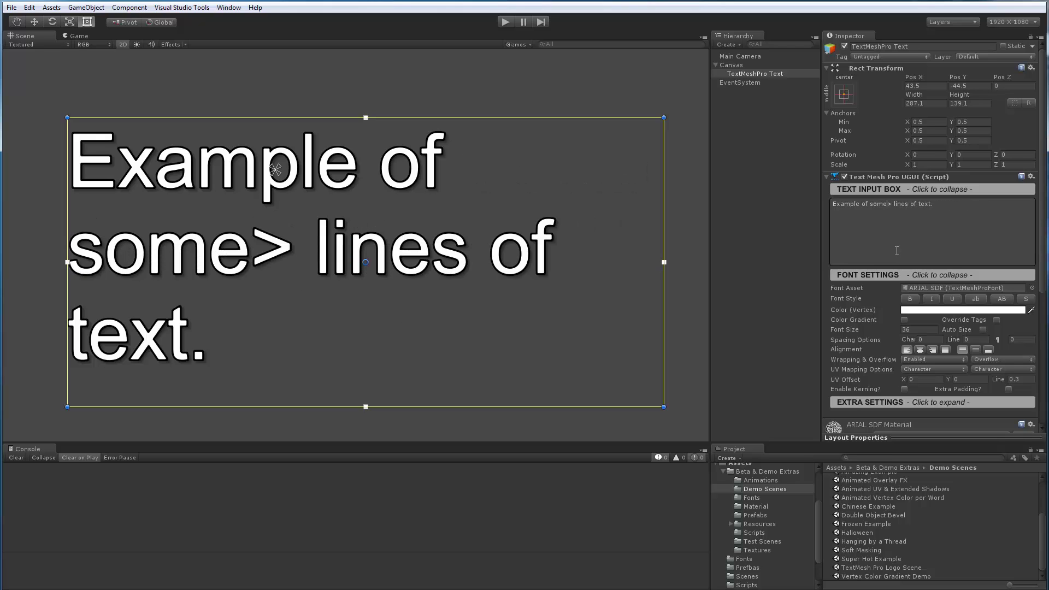
middle_drag(299, 238, 304, 243)
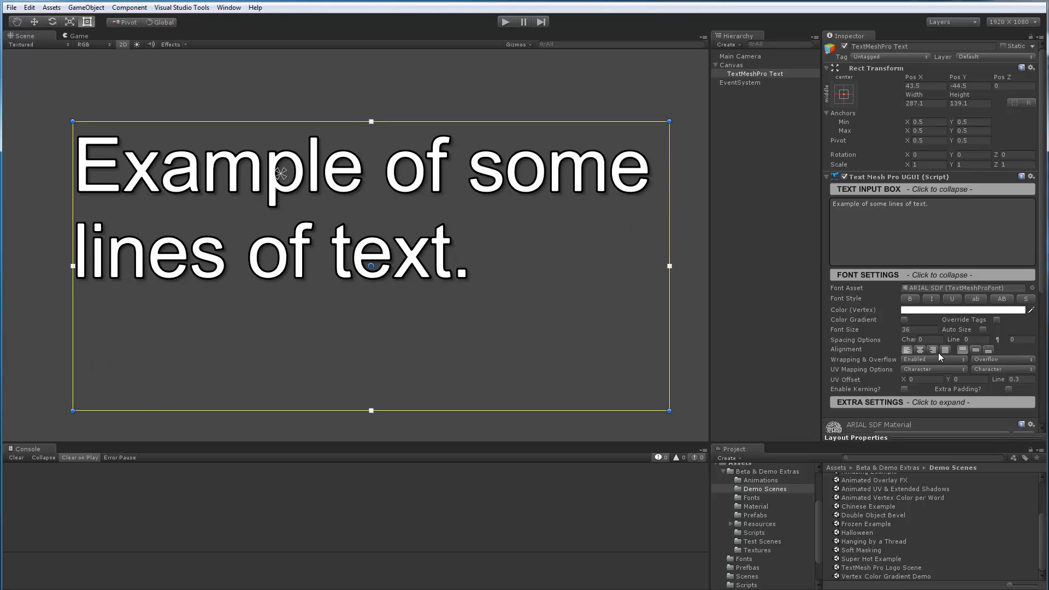
Open the color picker for the text's vertex color and close it.
click(931, 310)
drag(444, 410, 399, 392)
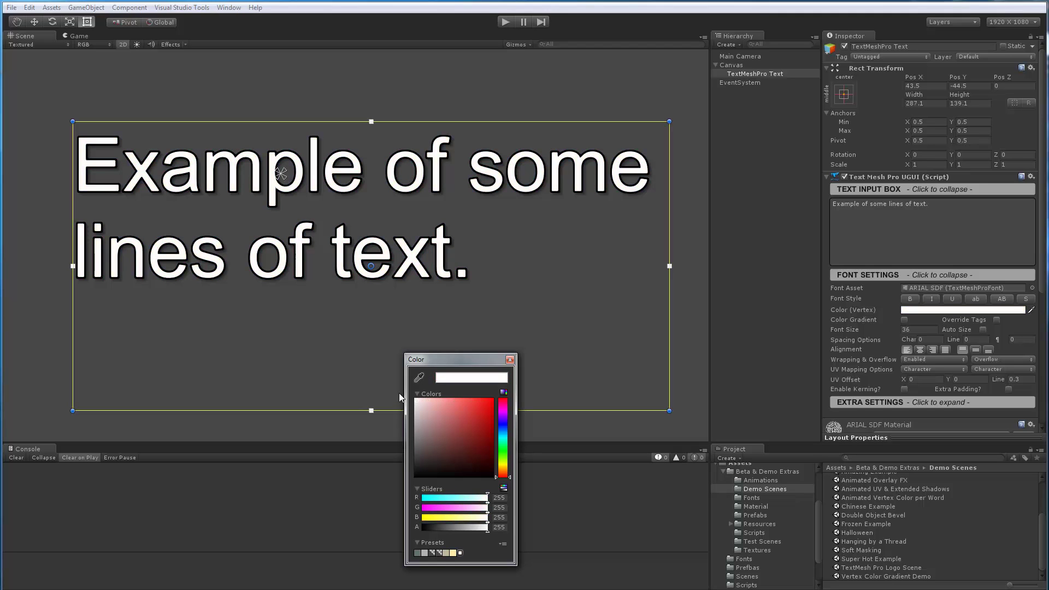
click(509, 359)
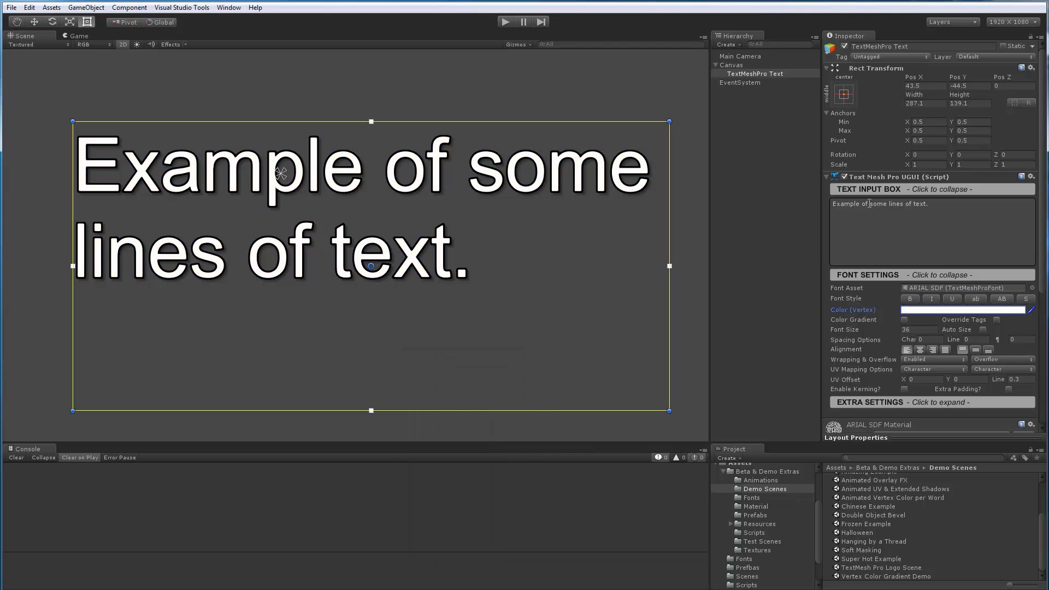
Color the word "some" orange by wrapping it in <#ff8000> and </color> tags in the input text.
click(875, 221)
click(870, 204)
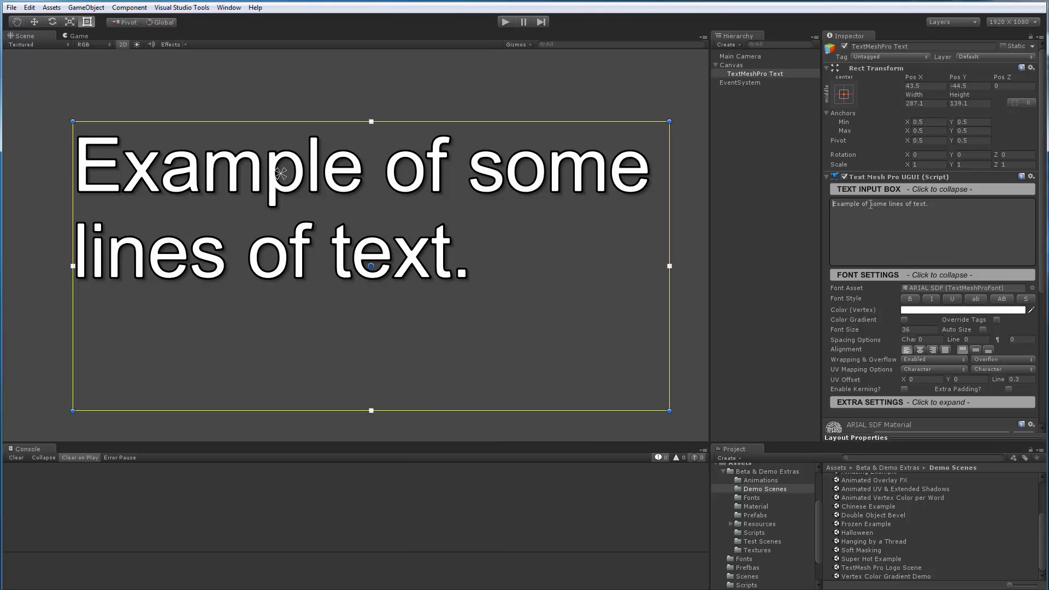
text(<)
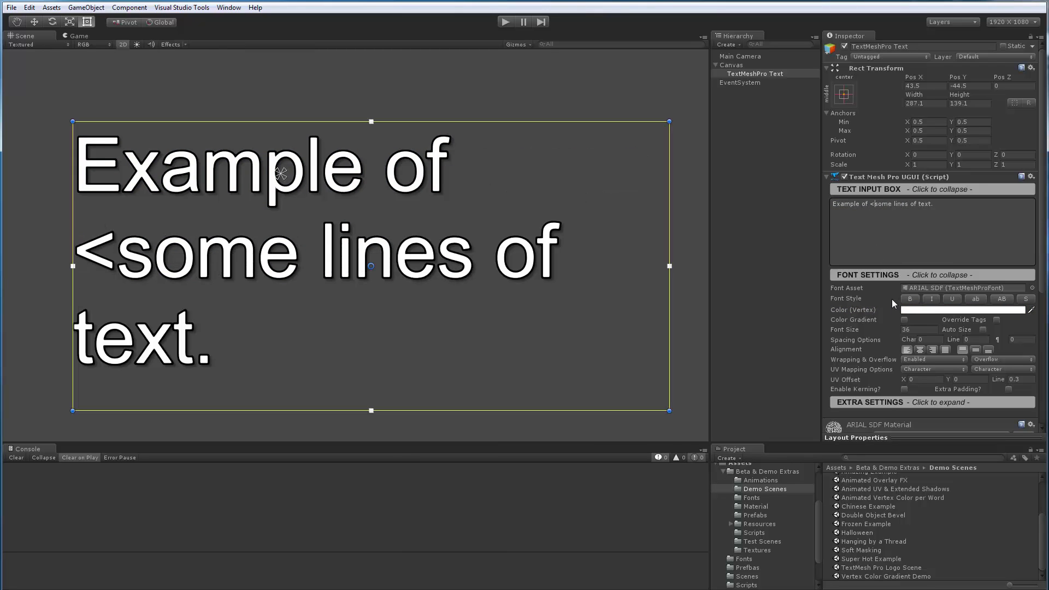
text(#)
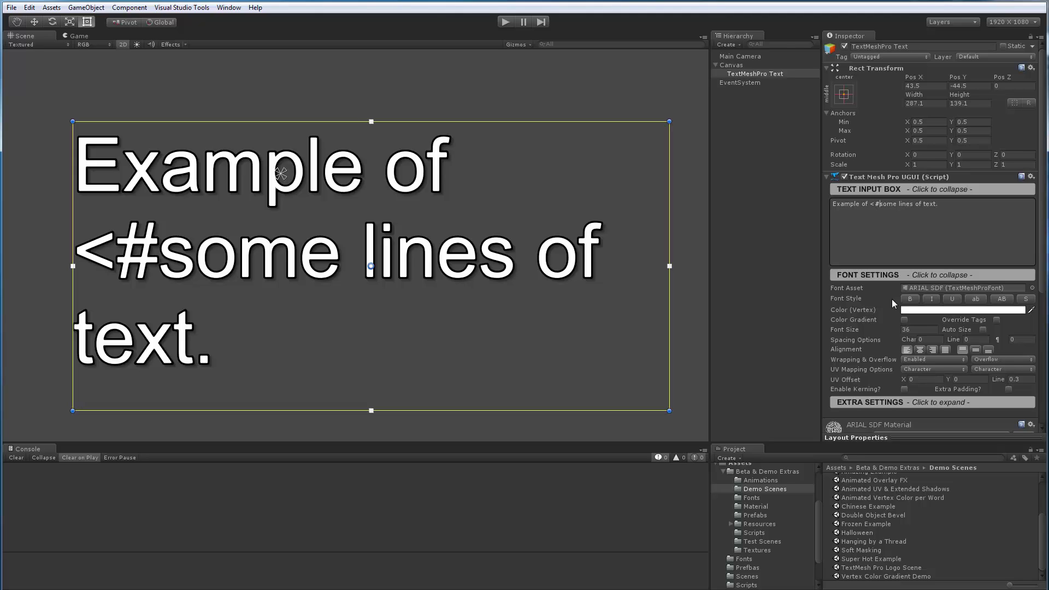
text(ff)
text(8000)
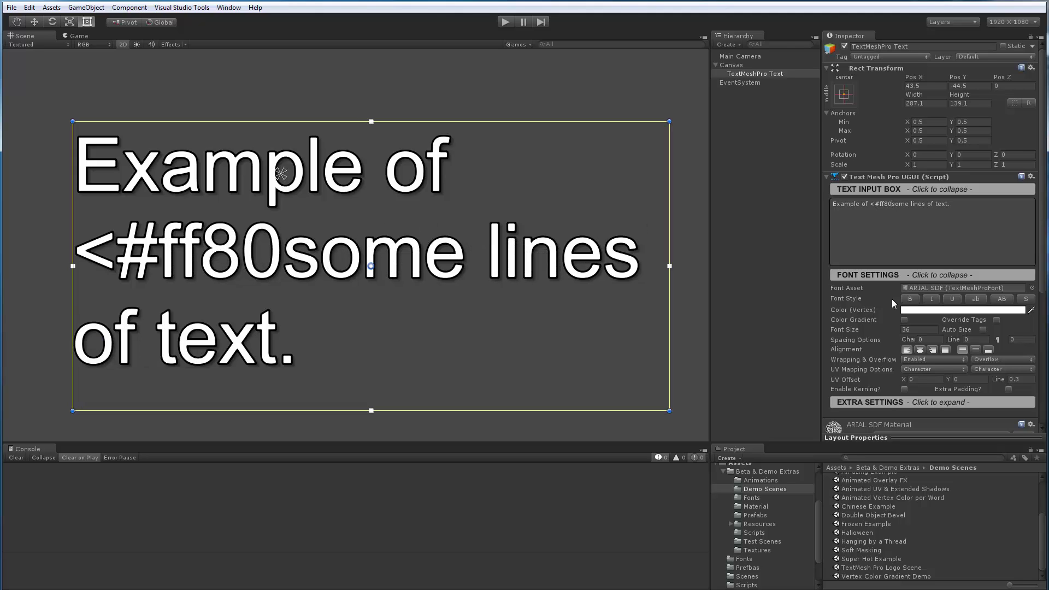
text(>)
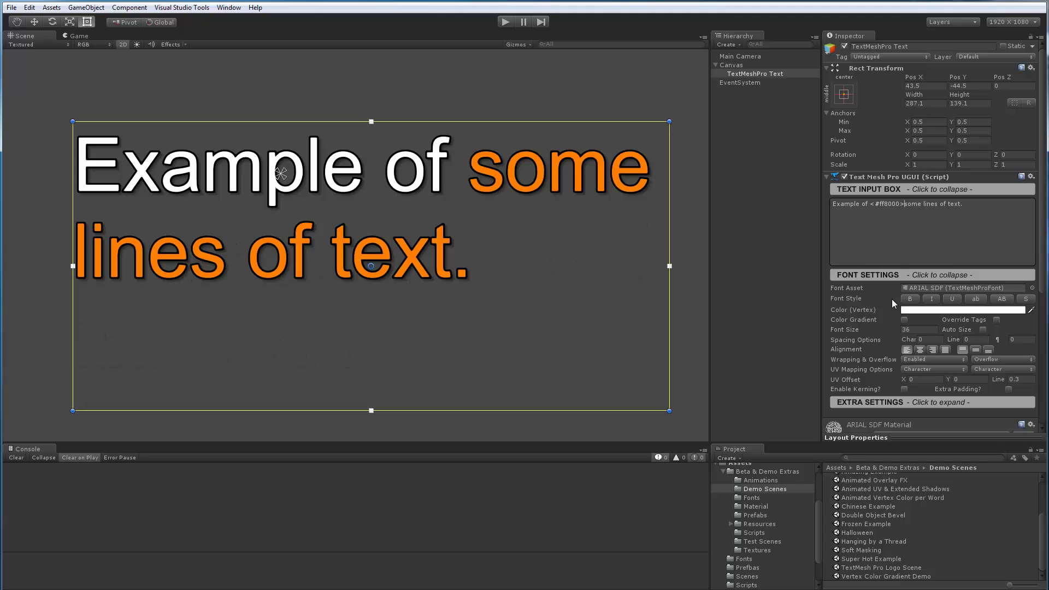
key(Right)
key(Right)
key(Right)
key(Right)
text(</color>)
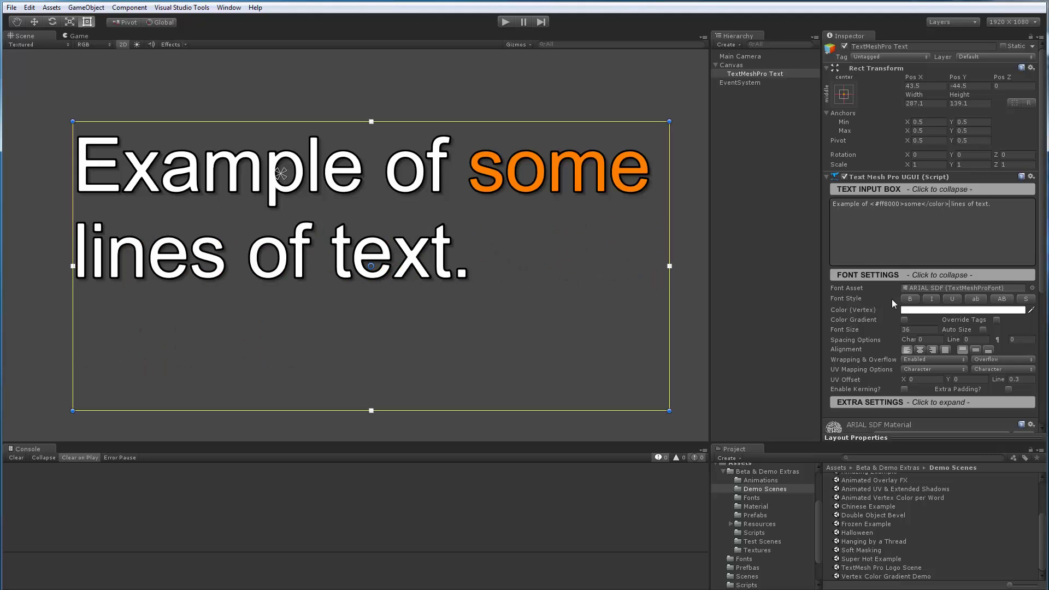
Try a half-transparent orange by appending the alpha value 80 to the color tag's hex code, and remove it again.
key(Left)
key(Left)
key(Left)
key(Left)
key(Left)
key(Left)
text(80)
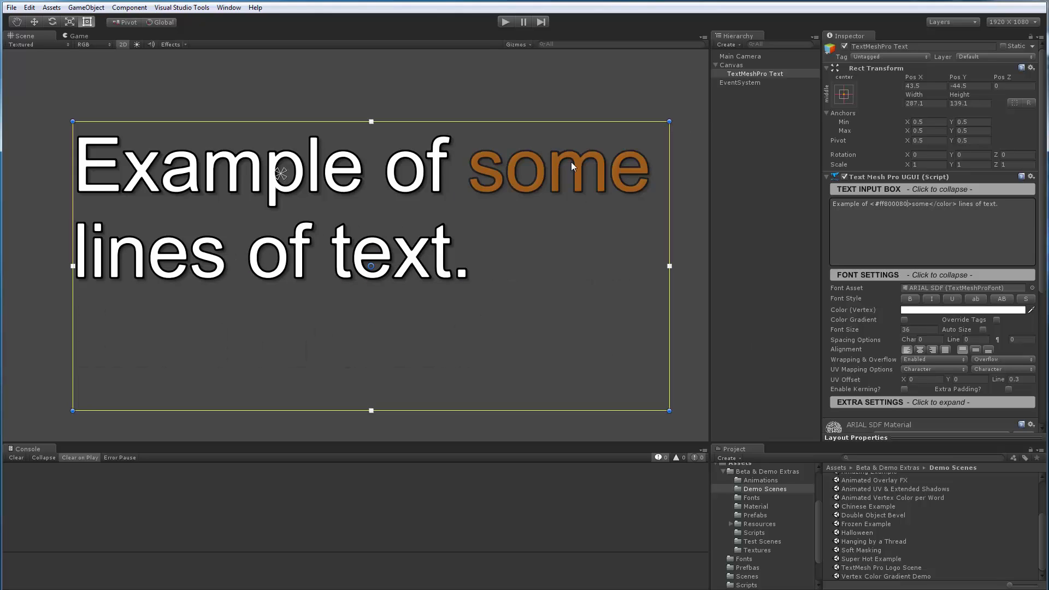
key(BackSpace)
key(BackSpace)
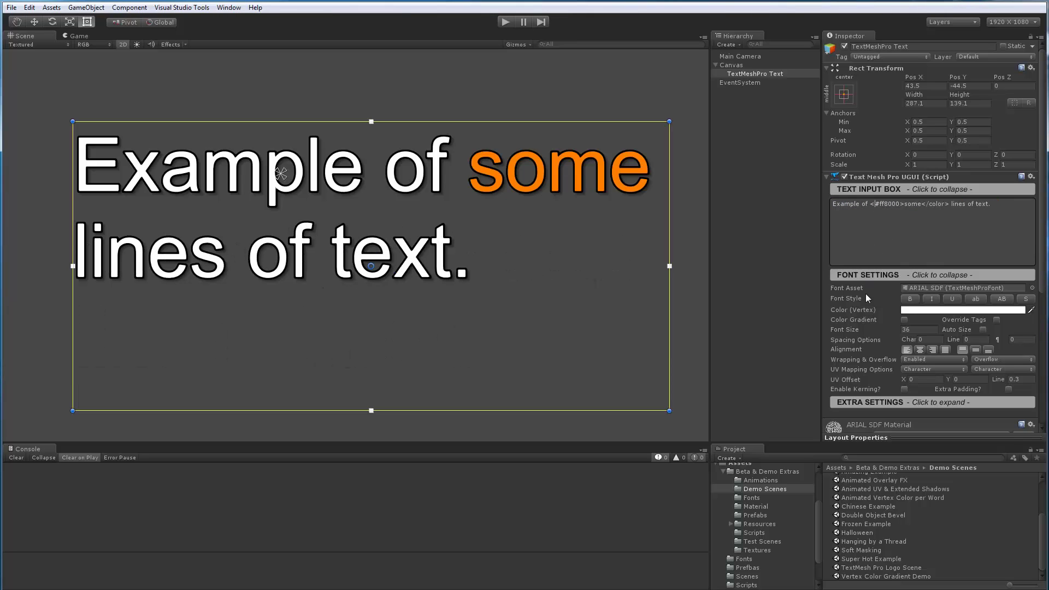
Insert "color=" before the hex code in the color tag and delete it again.
text(color=)
click(874, 203)
key(Delete)
key(Delete)
key(Delete)
key(Delete)
key(Delete)
key(Delete)
Enable the text's color gradient and set its Bottom Right color to yellow-green with R 199, G 255, B 0.
click(905, 320)
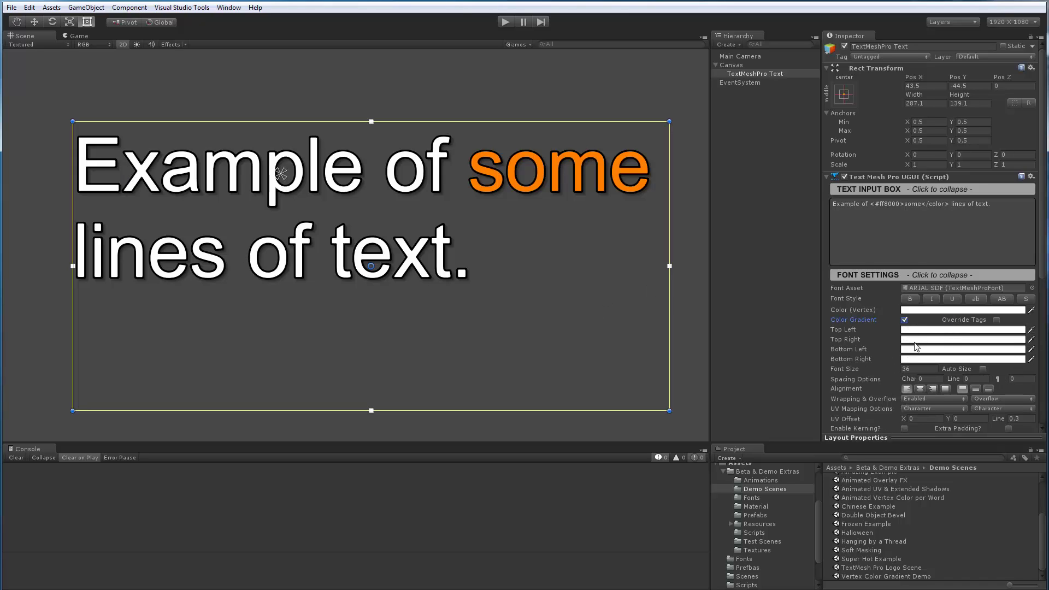
click(914, 361)
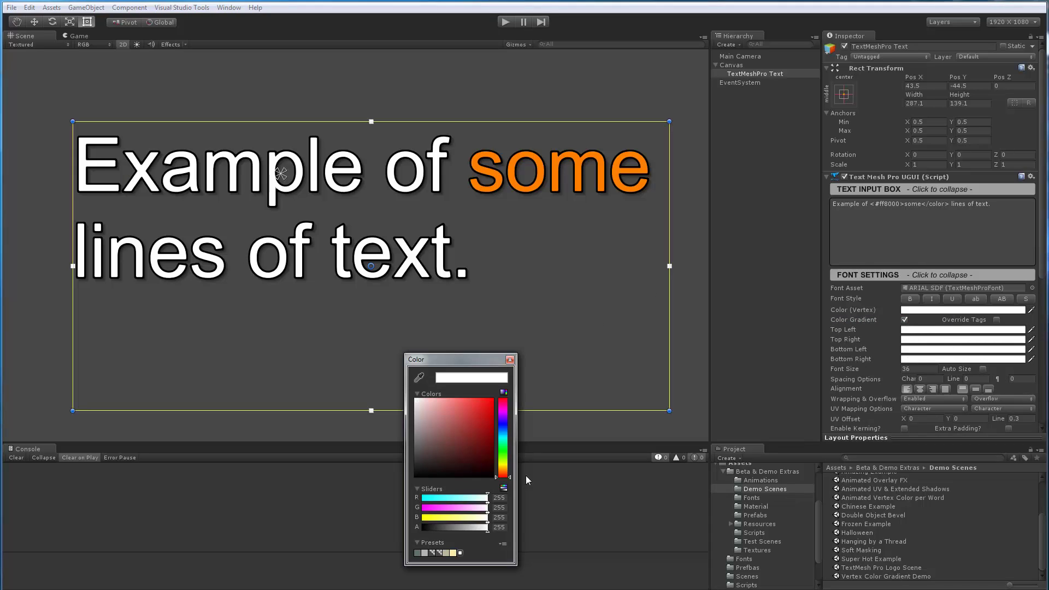
click(503, 465)
drag(503, 464, 492, 393)
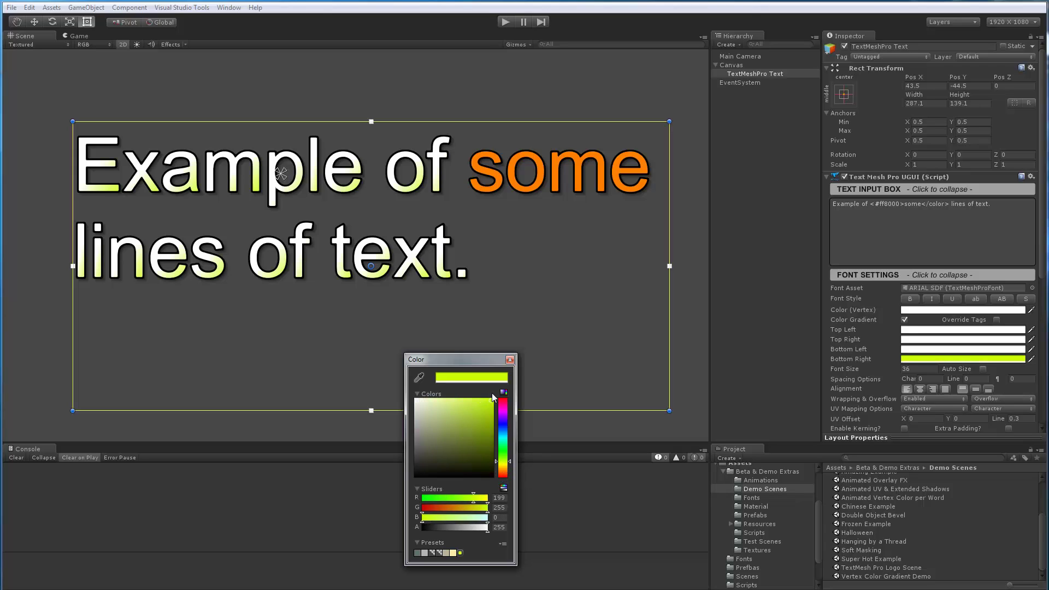
click(510, 359)
Set the color gradient's Bottom Left color to a fully saturated, bright cyan-blue.
click(917, 350)
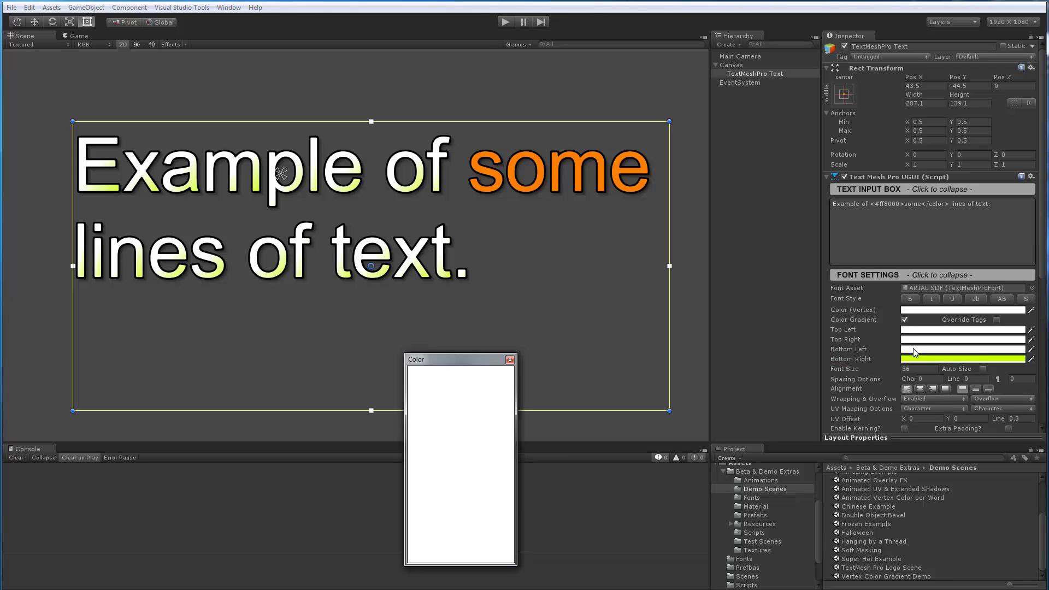
click(503, 438)
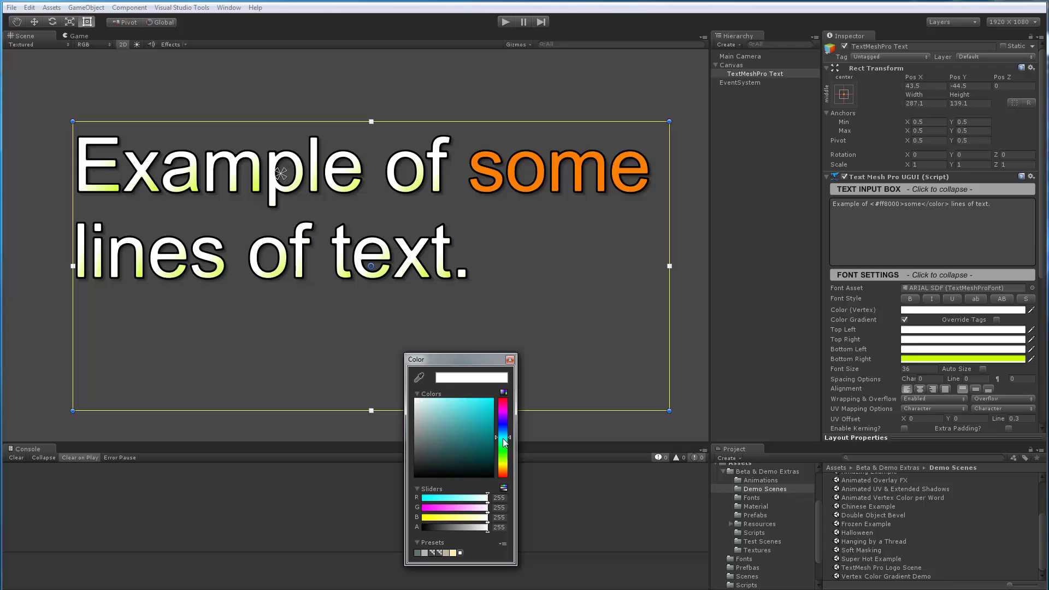
click(480, 413)
drag(486, 411, 494, 399)
click(510, 359)
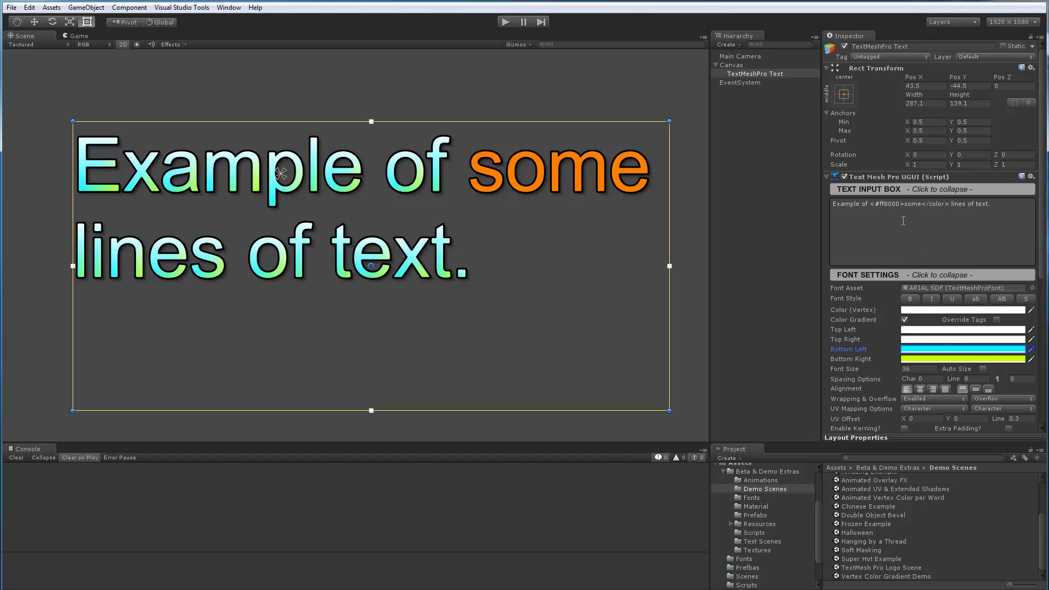
Toggle Override Tags on and off several times to compare its effect on the orange word, leave it off, and disable the color gradient.
click(997, 320)
click(997, 320)
click(997, 320)
click(998, 320)
click(997, 320)
click(998, 320)
click(998, 320)
click(997, 321)
click(905, 320)
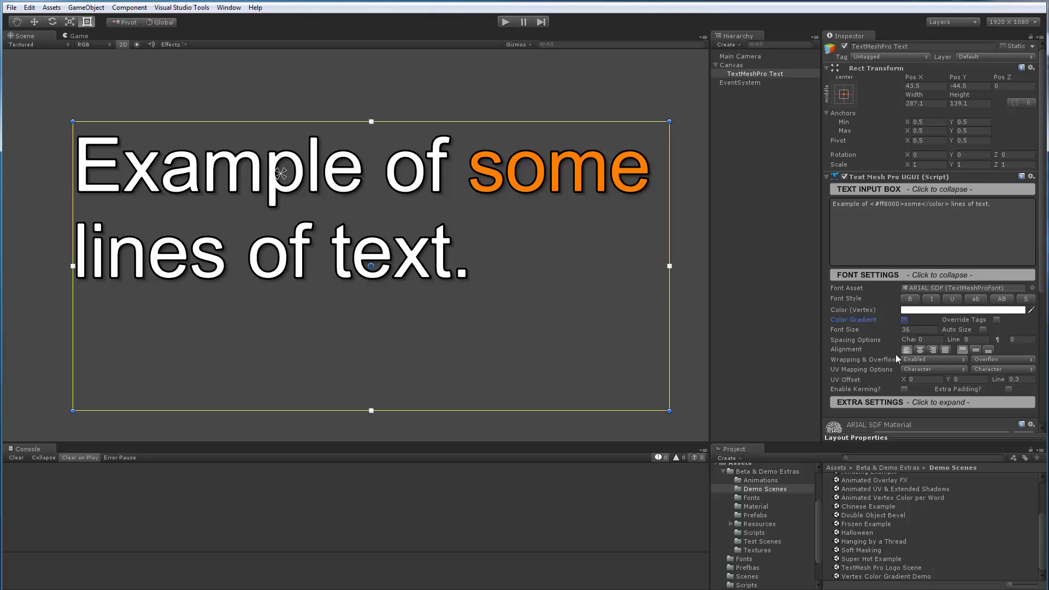
Try varying the font size up to about 43 and set it back to 36.
drag(890, 330, 108, 344)
drag(1048, 332, 1023, 389)
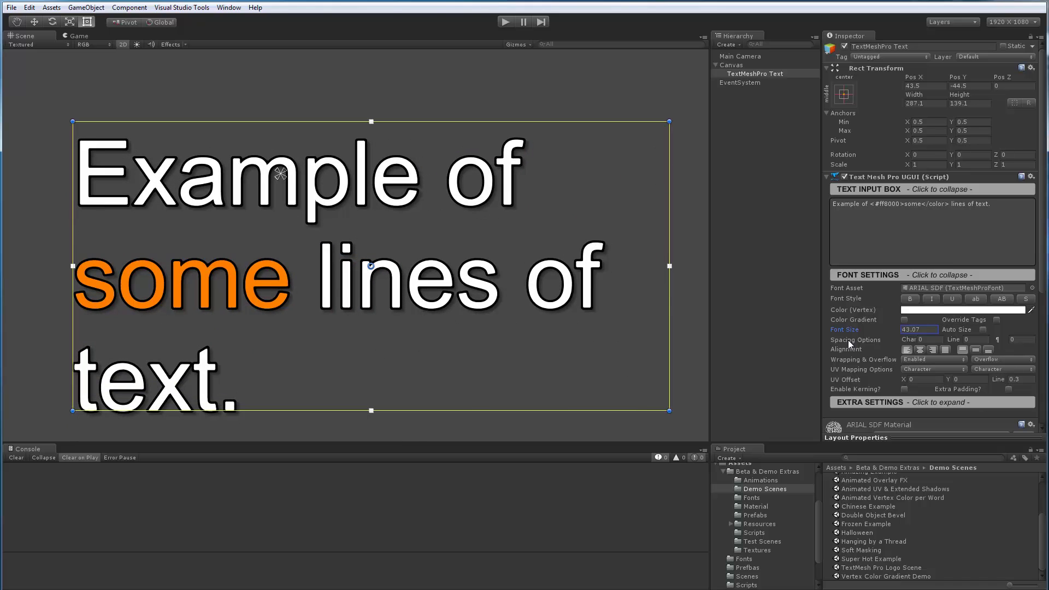
text(36)
Enable Auto Size for the text and enlarge its text box in stages to about 460 by 299.
scroll(328, 306, down, 2)
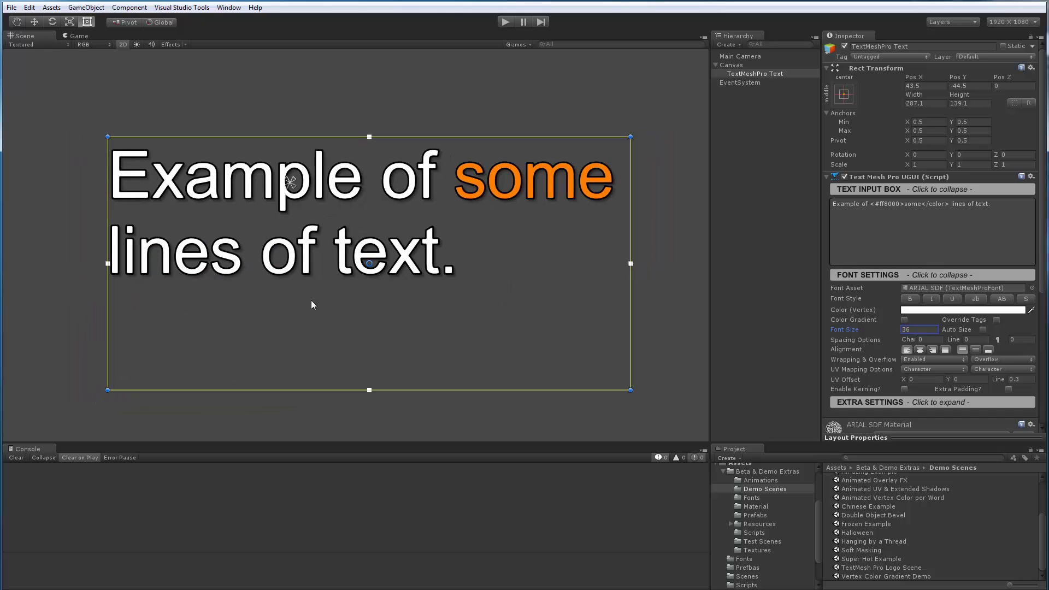
middle_drag(320, 308, 288, 248)
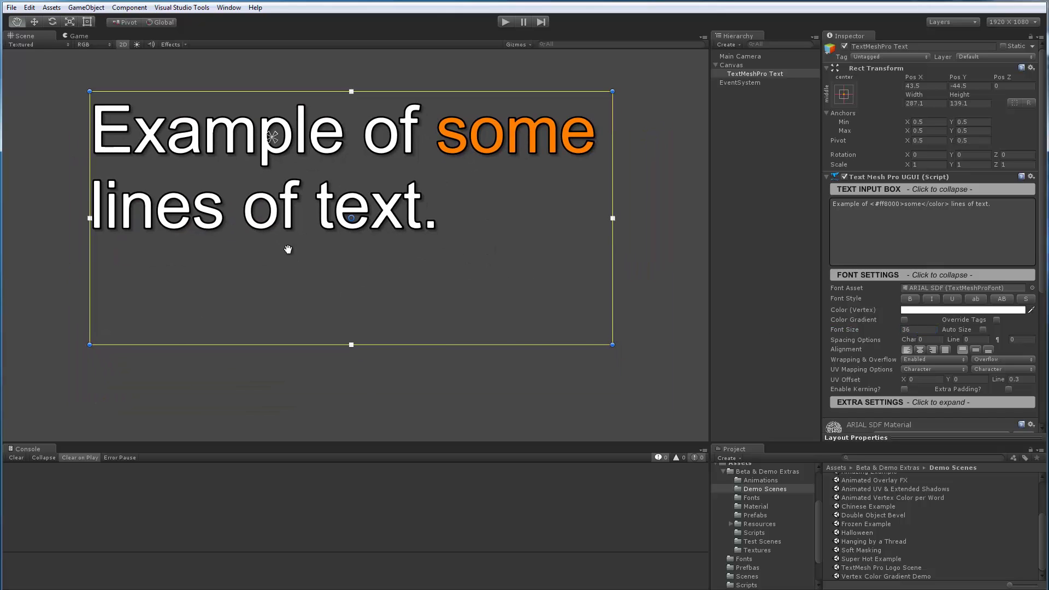
click(983, 330)
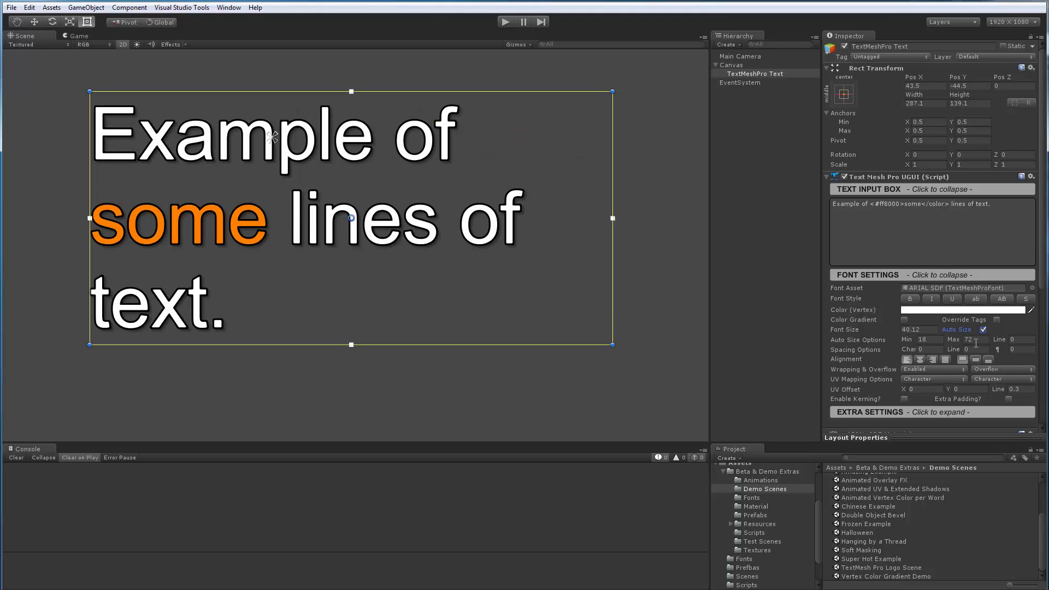
scroll(372, 251, down, 2)
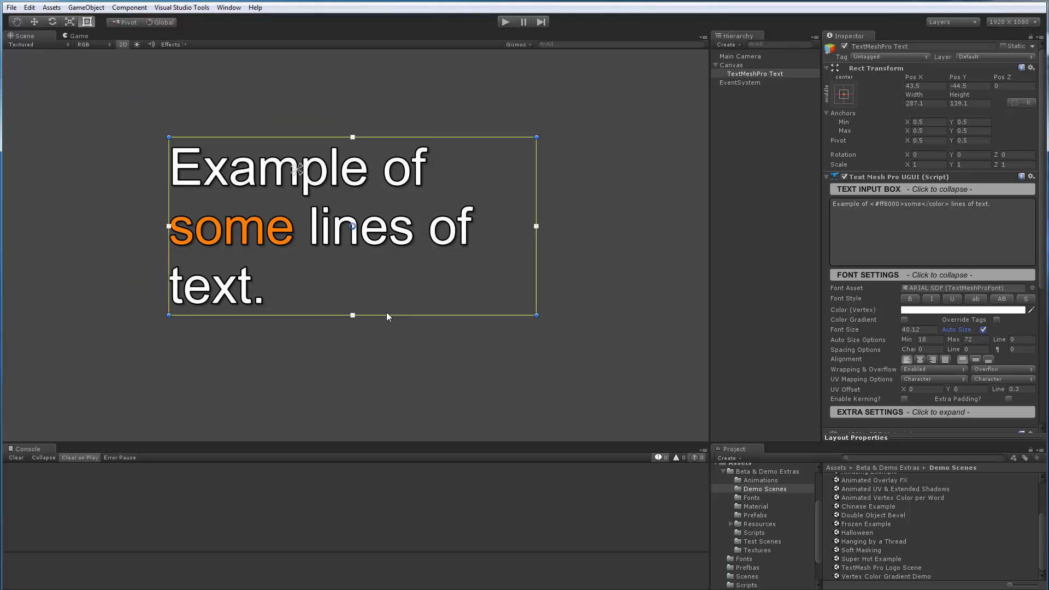
drag(538, 316, 674, 446)
middle_drag(449, 352, 376, 286)
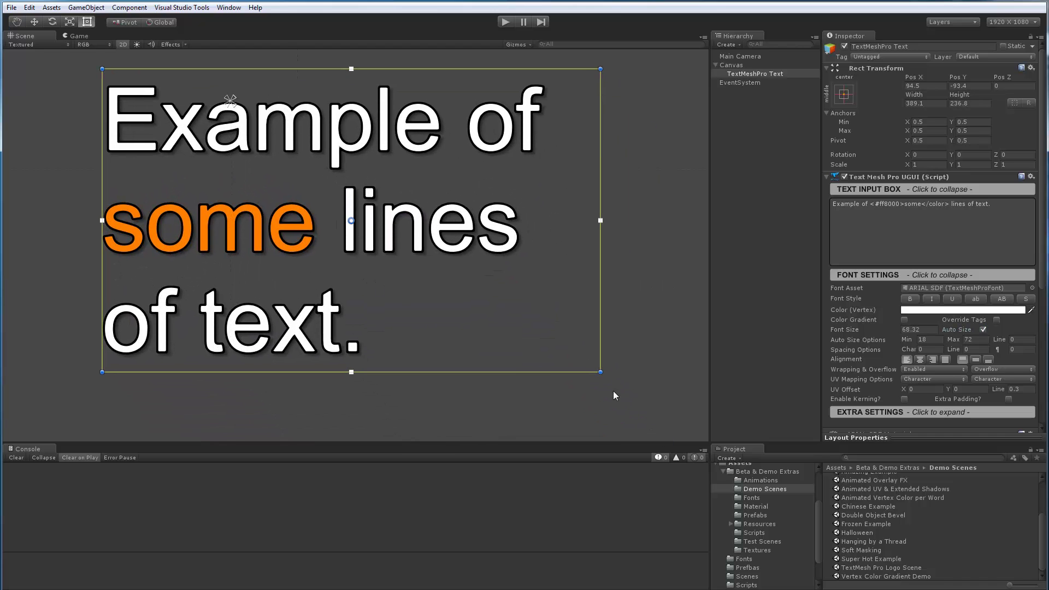
drag(600, 372, 624, 426)
scroll(498, 357, down, 2)
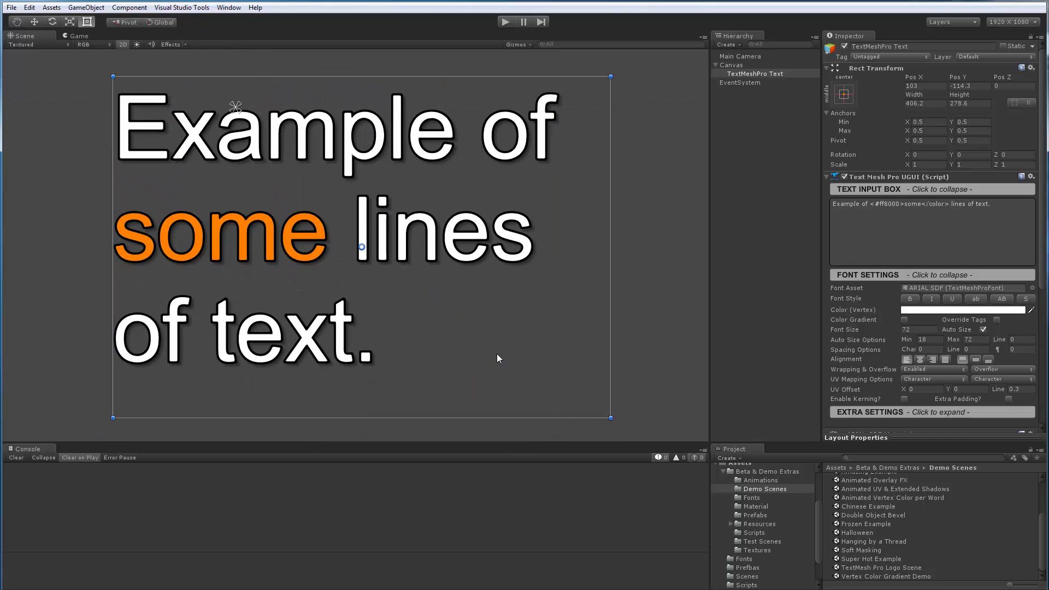
middle_drag(475, 369, 465, 353)
drag(592, 403, 664, 427)
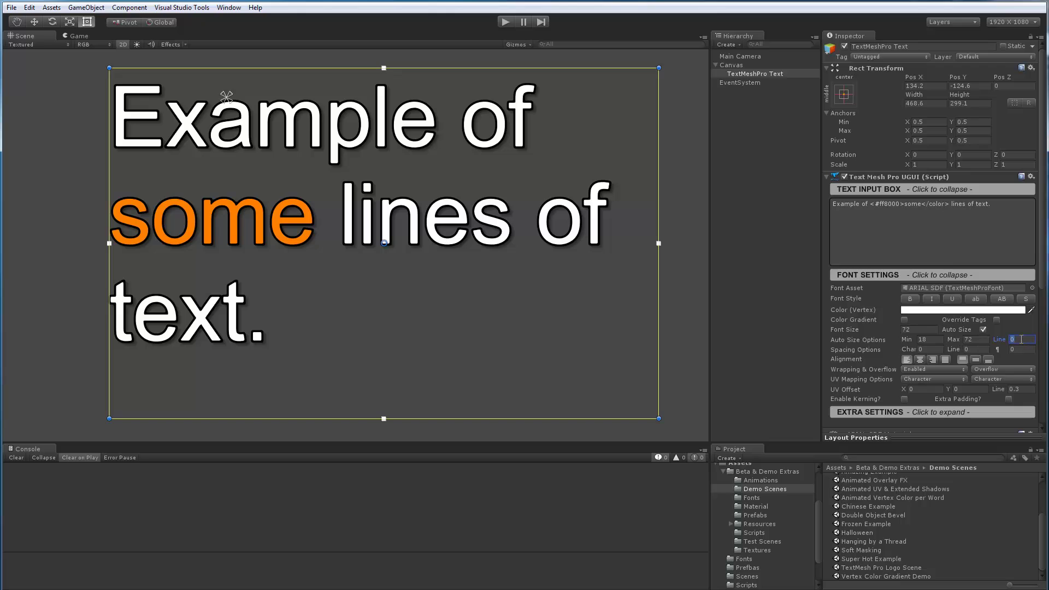
Set the Auto Size Line value to -10 and test it by shortening the text box and extending it to about 286 high.
key(Tab)
drag(416, 419, 419, 367)
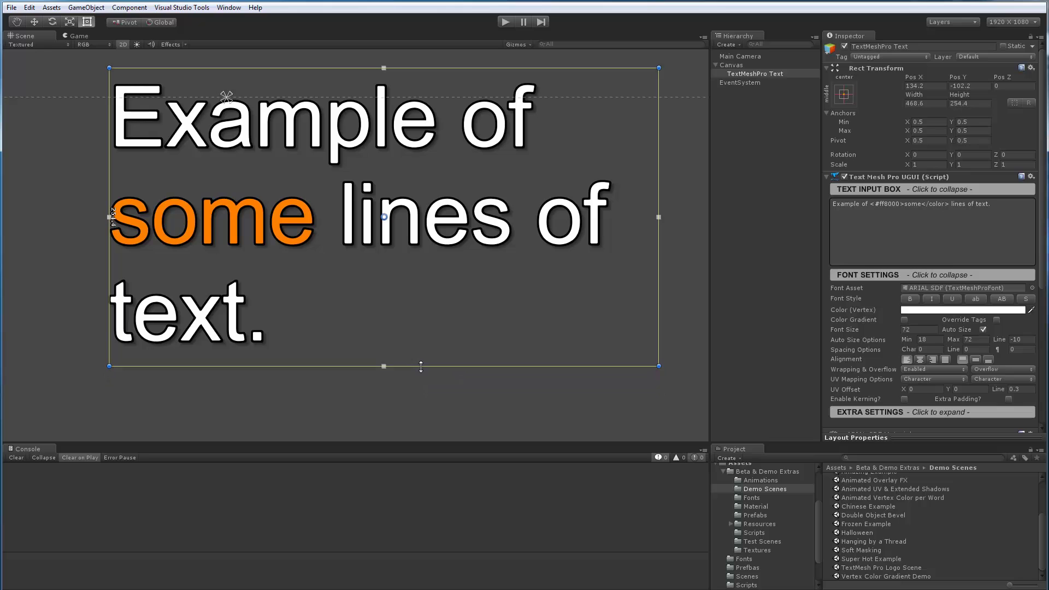
drag(422, 366, 441, 403)
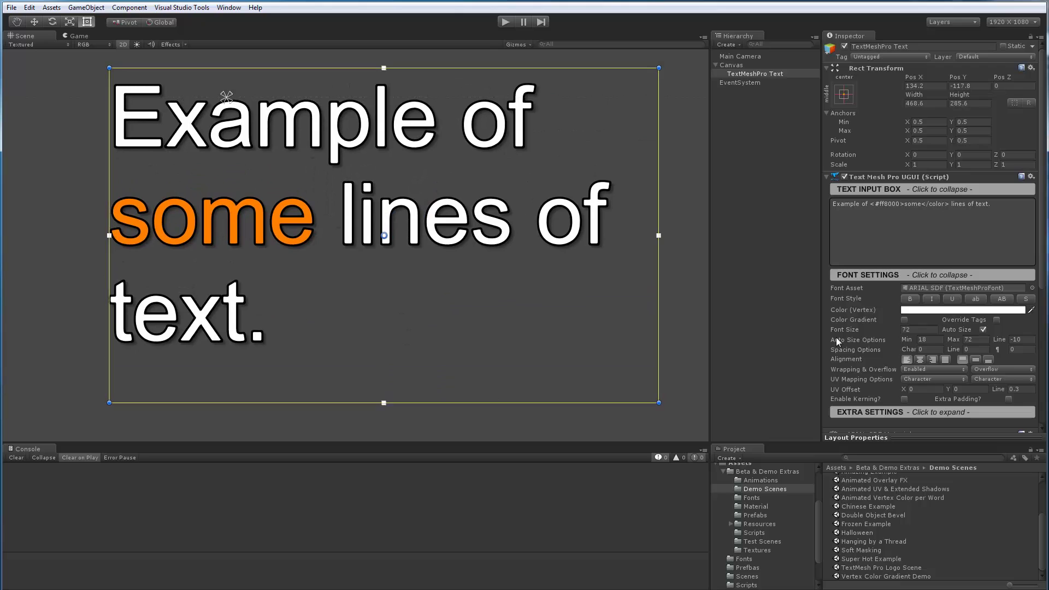
Disable Auto Size and shrink the text box to about 249 by 138.
click(983, 331)
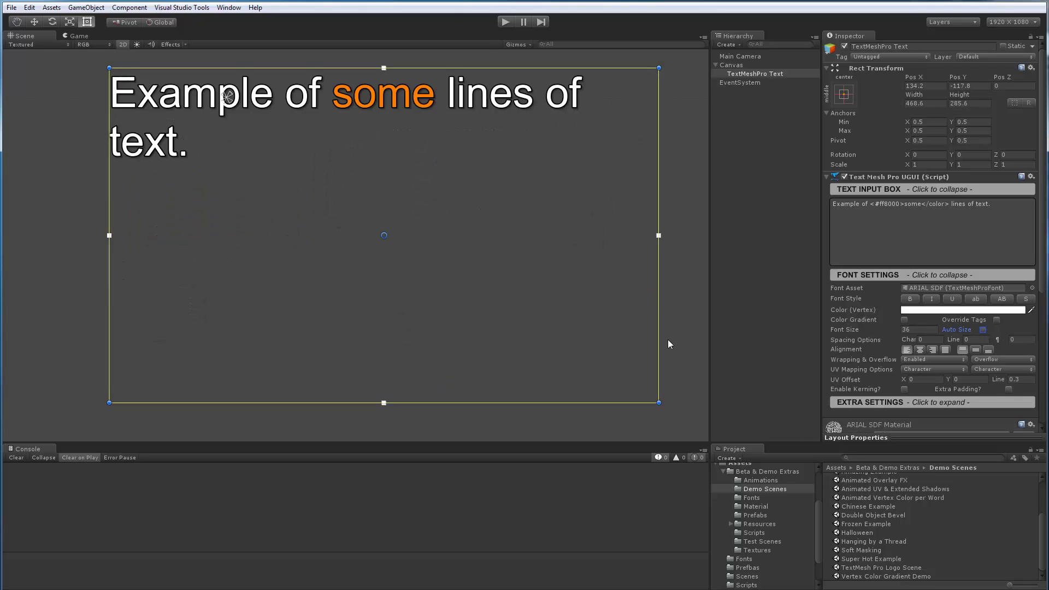
scroll(368, 251, up, 1)
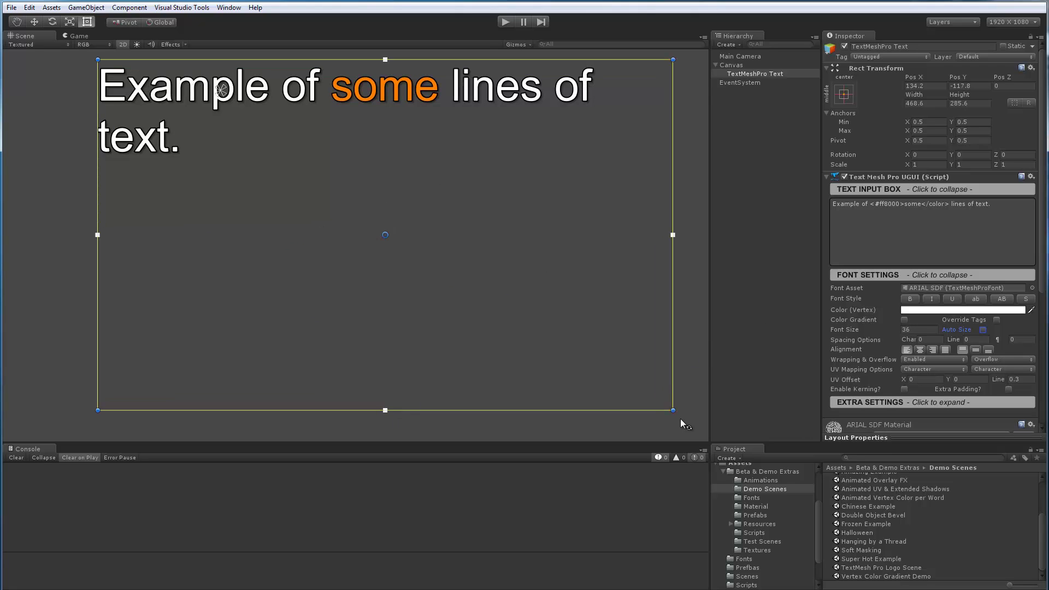
drag(670, 407, 403, 229)
middle_drag(291, 173, 460, 290)
scroll(392, 273, up, 5)
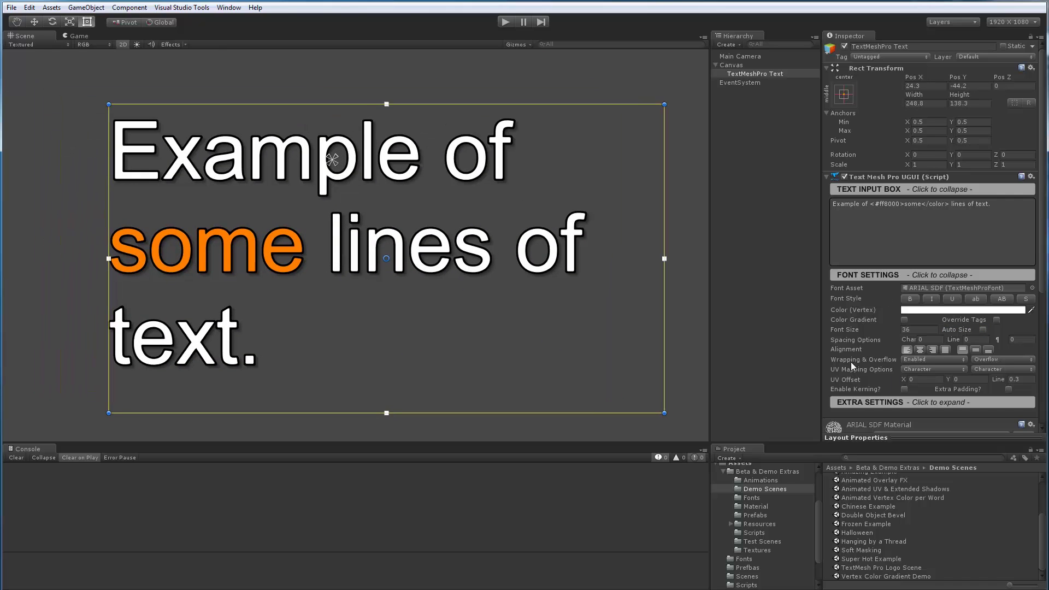
Try different character and line spacing values and reset both to 0.
click(910, 340)
mouse_move(910, 339)
mouse_down()
mouse_move(961, 336)
mouse_move(923, 339)
mouse_up()
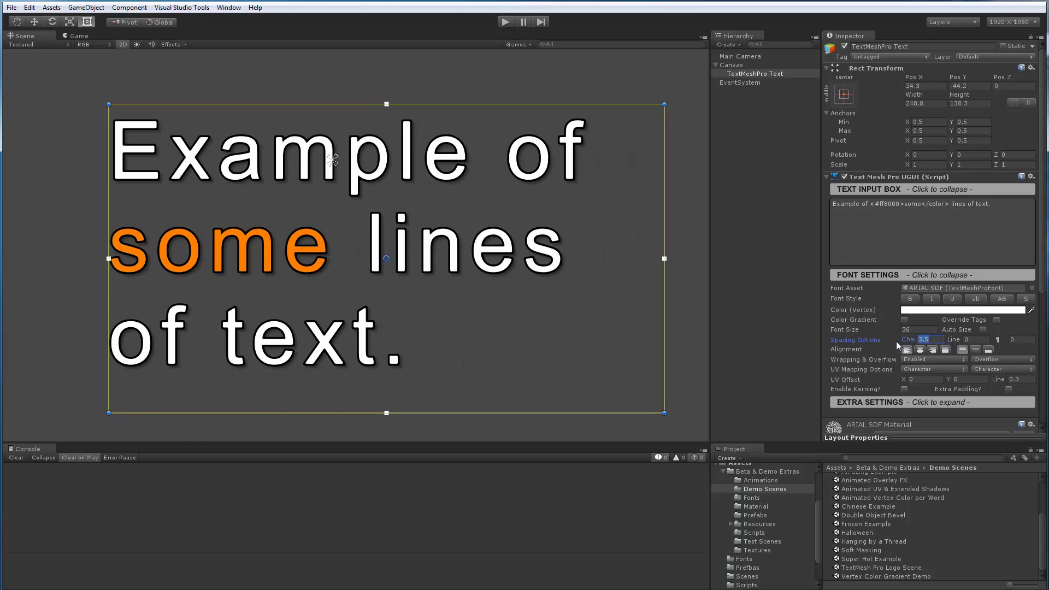
text(0)
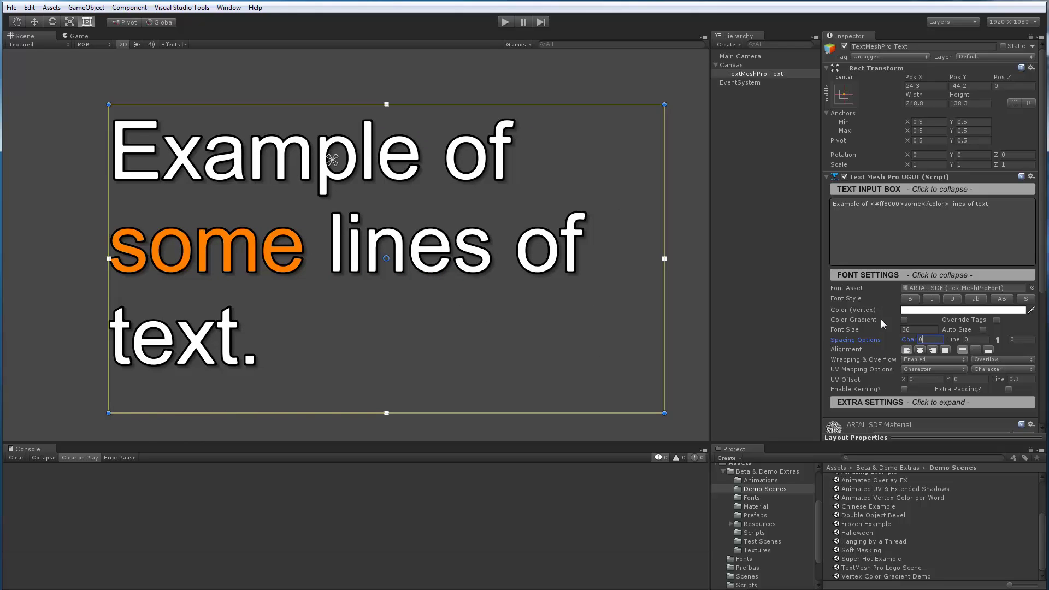
drag(956, 339, 985, 339)
click(976, 340)
text(0)
Open the demo scene "02 - Paragraphs & Justified Text" without saving the untitled scene's changes.
scroll(346, 296, down, 3)
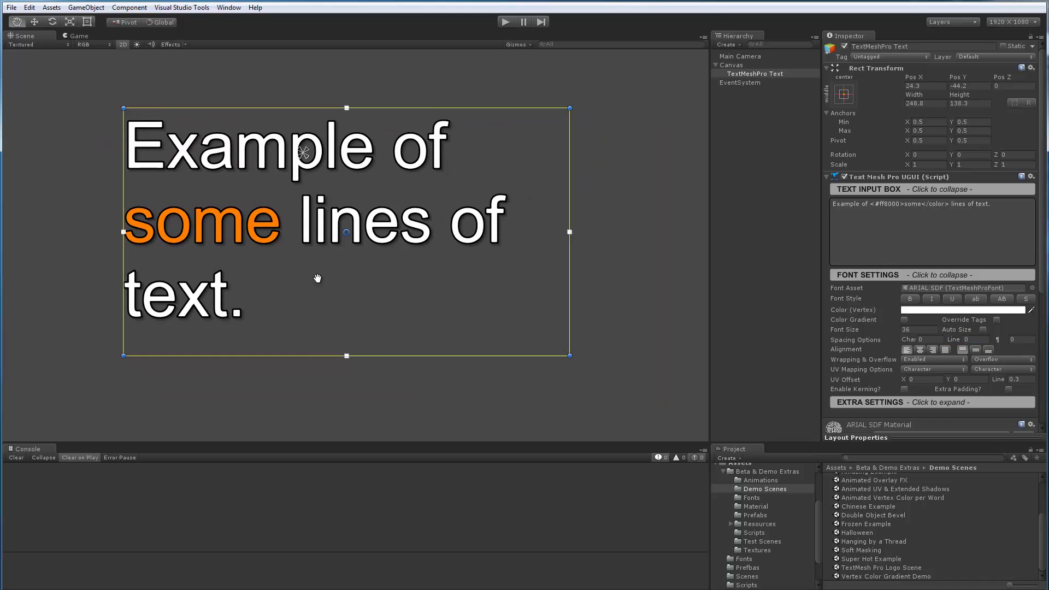
scroll(871, 347, down, 3)
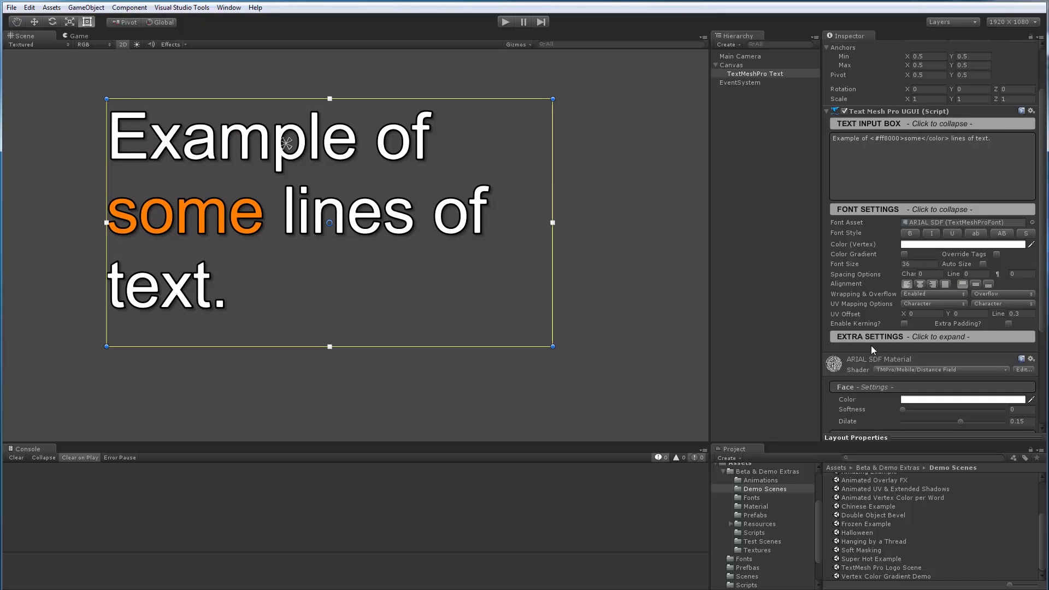
scroll(874, 496, up, 3)
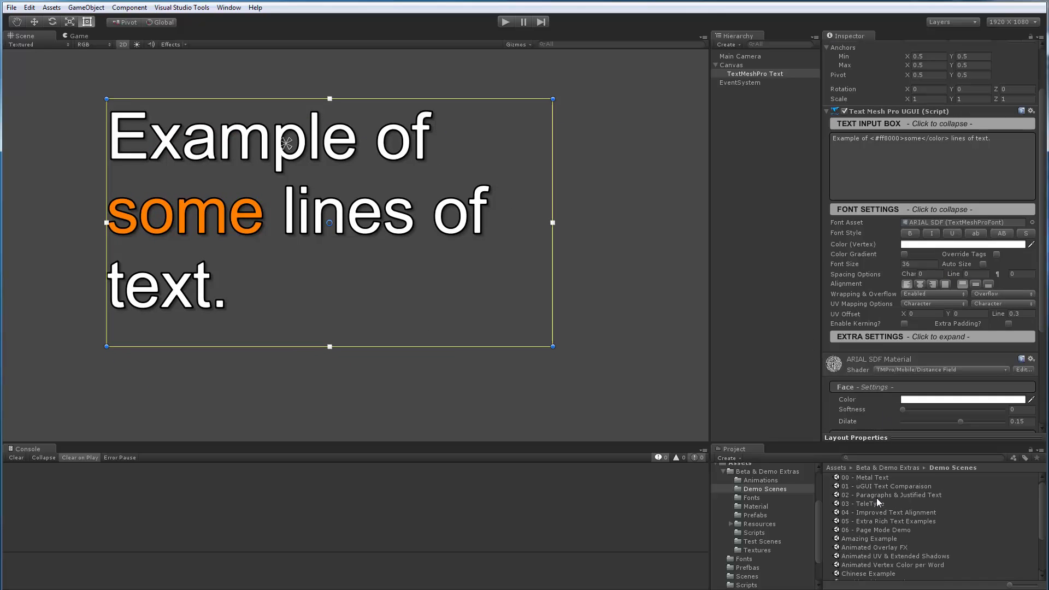
double_click(874, 496)
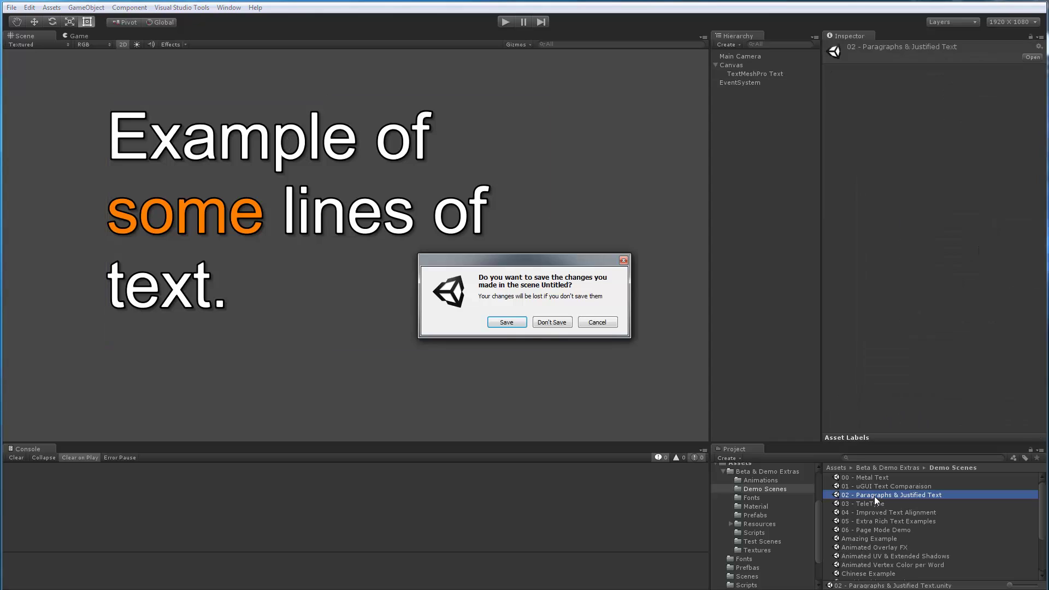
click(551, 325)
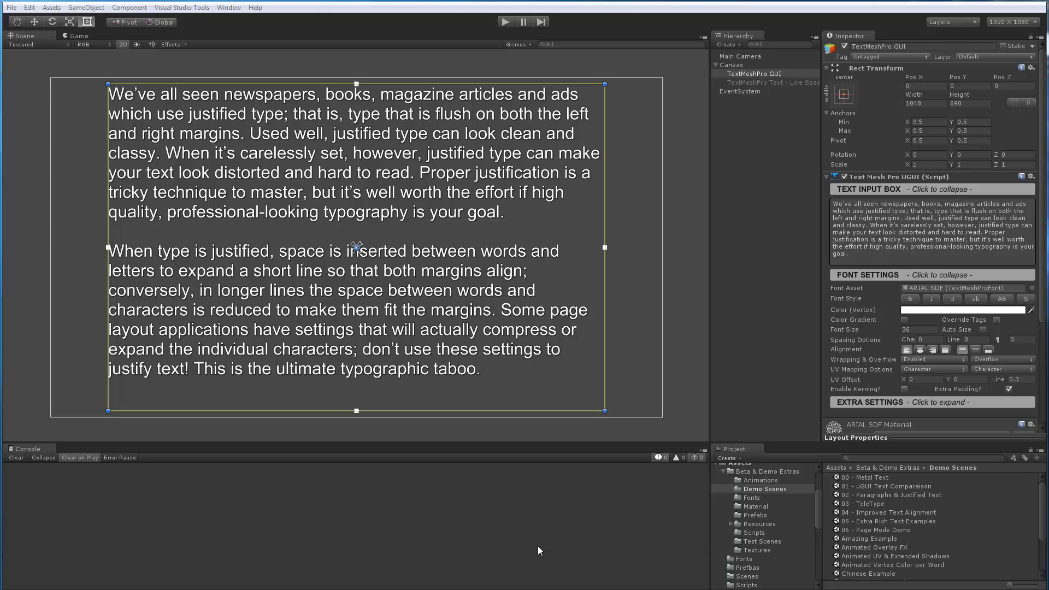
Try the paragraph spacing, return it to 0, and resize the paragraph text box to about 1083 by 665.
drag(997, 340, 1030, 323)
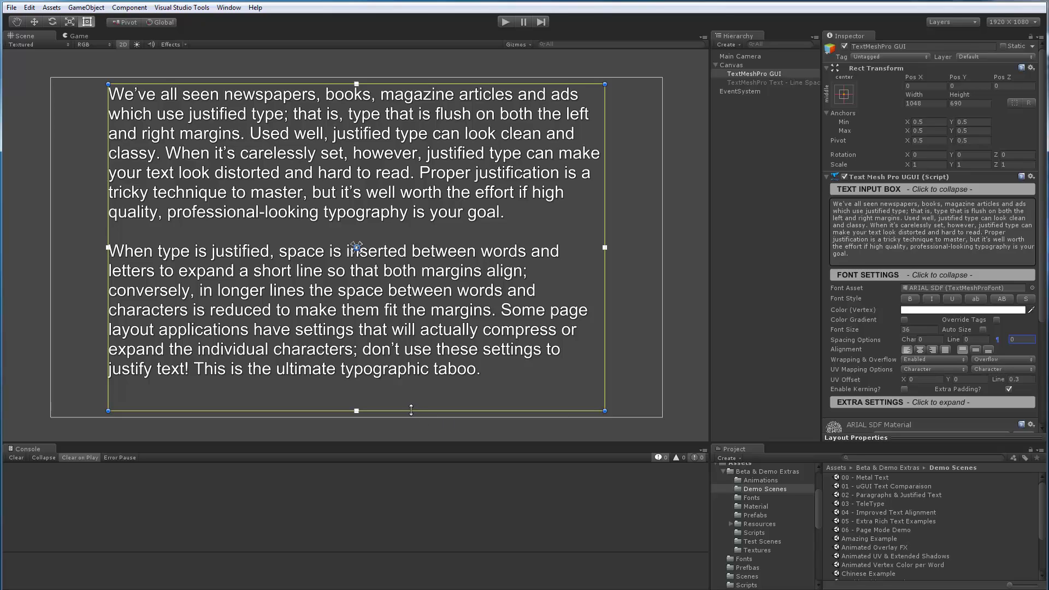
drag(411, 410, 386, 399)
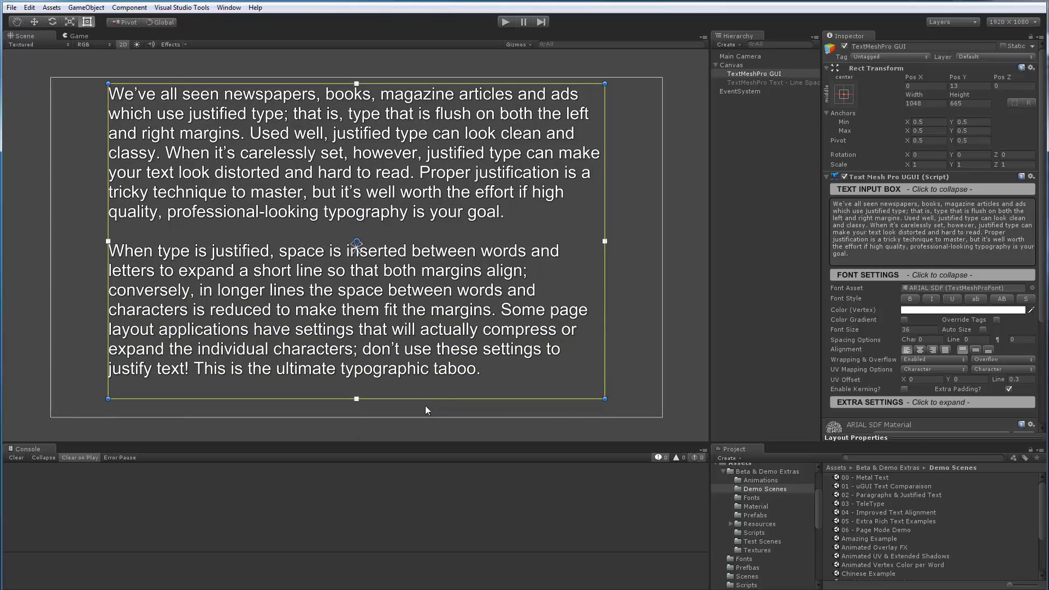
drag(604, 322, 621, 337)
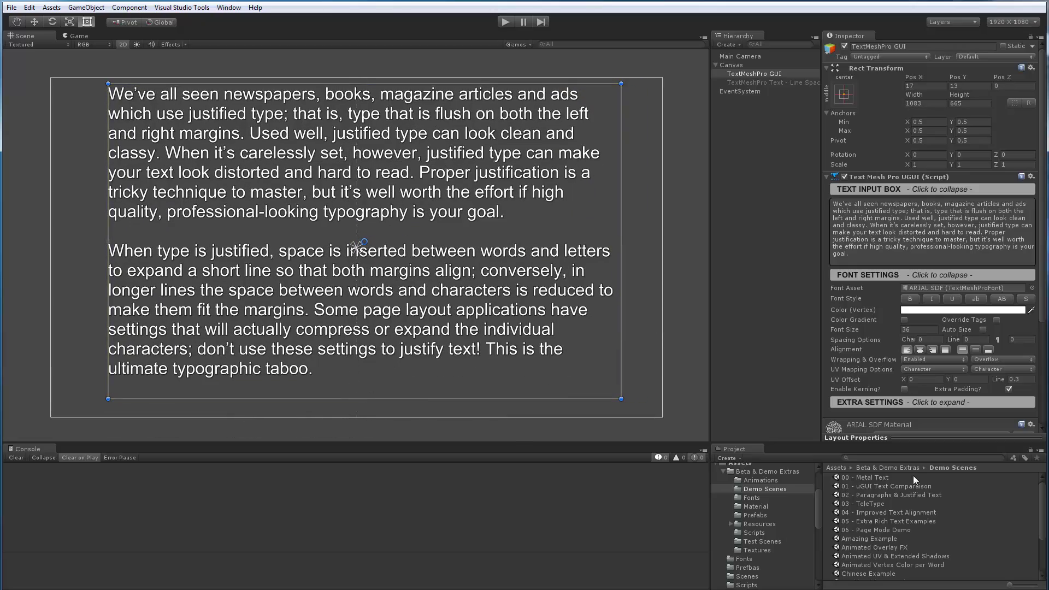
Set the text's overflow mode to Truncate and test it by changing the height of the text box.
click(985, 362)
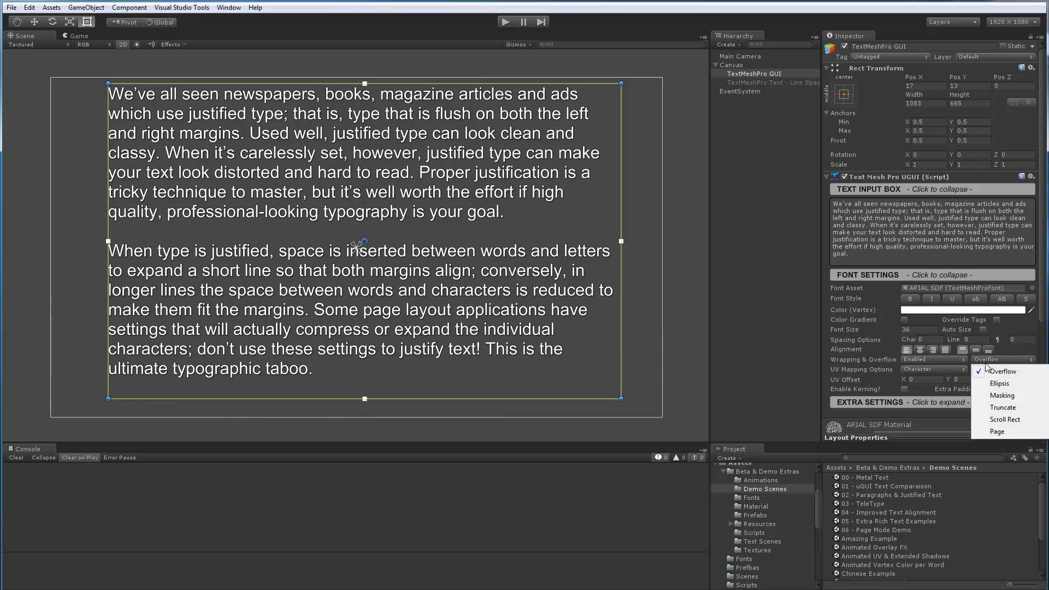
click(993, 410)
mouse_move(458, 398)
mouse_down()
mouse_move(464, 260)
mouse_move(464, 401)
mouse_up()
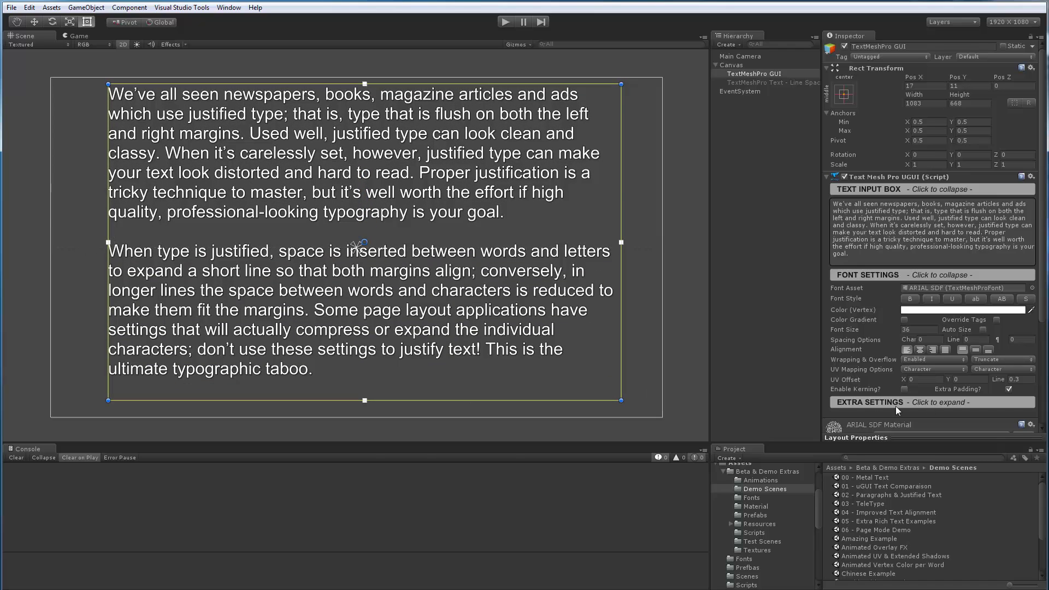
Try the Ellipsis overflow mode by shortening the text box to about 616, then restore its height to about 663 and the mode to Overflow.
click(989, 360)
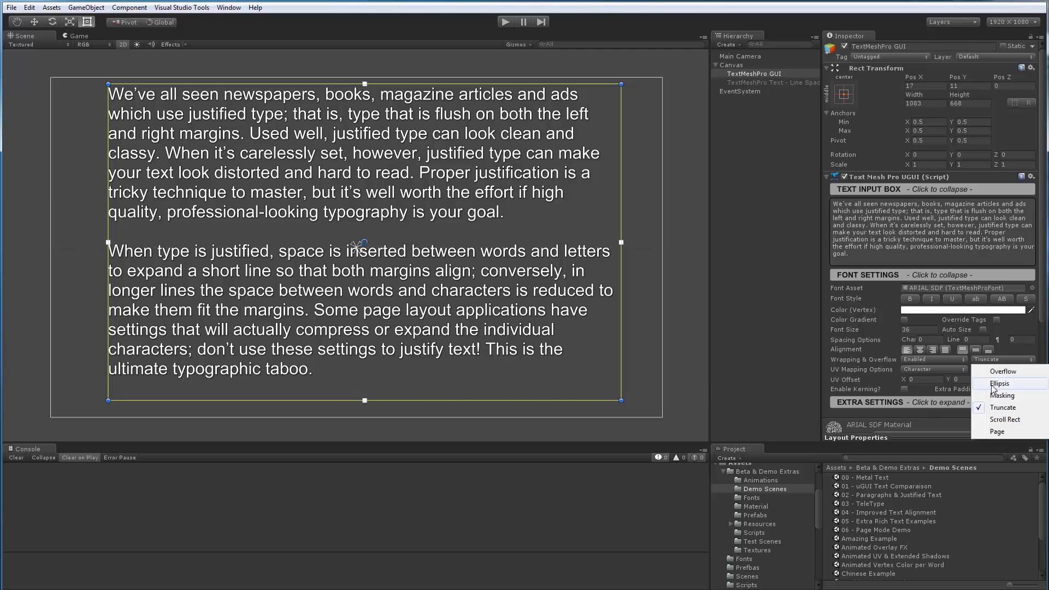
click(993, 385)
drag(442, 402, 442, 376)
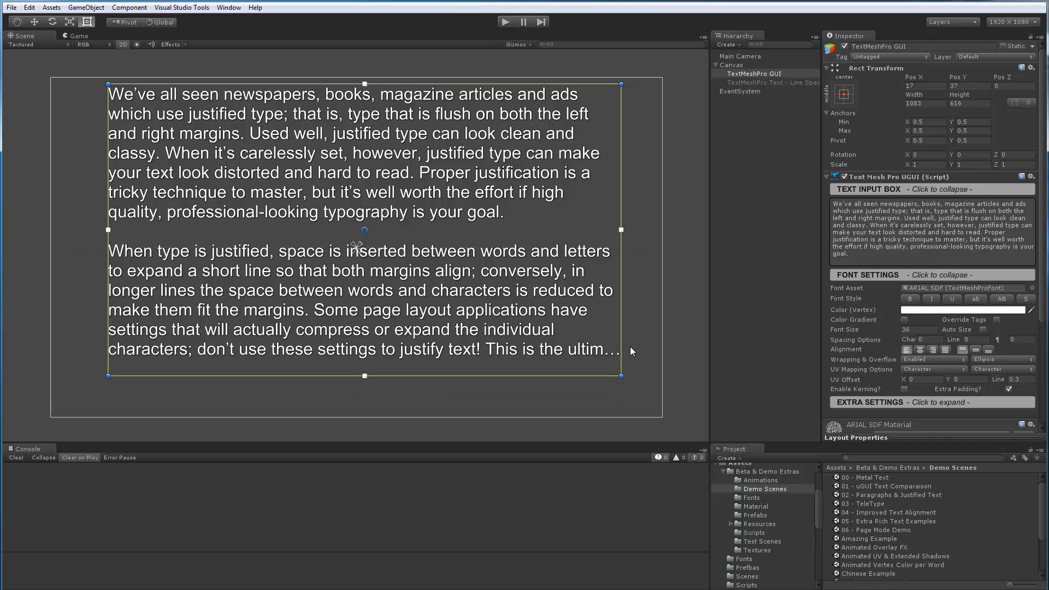
drag(564, 374, 537, 398)
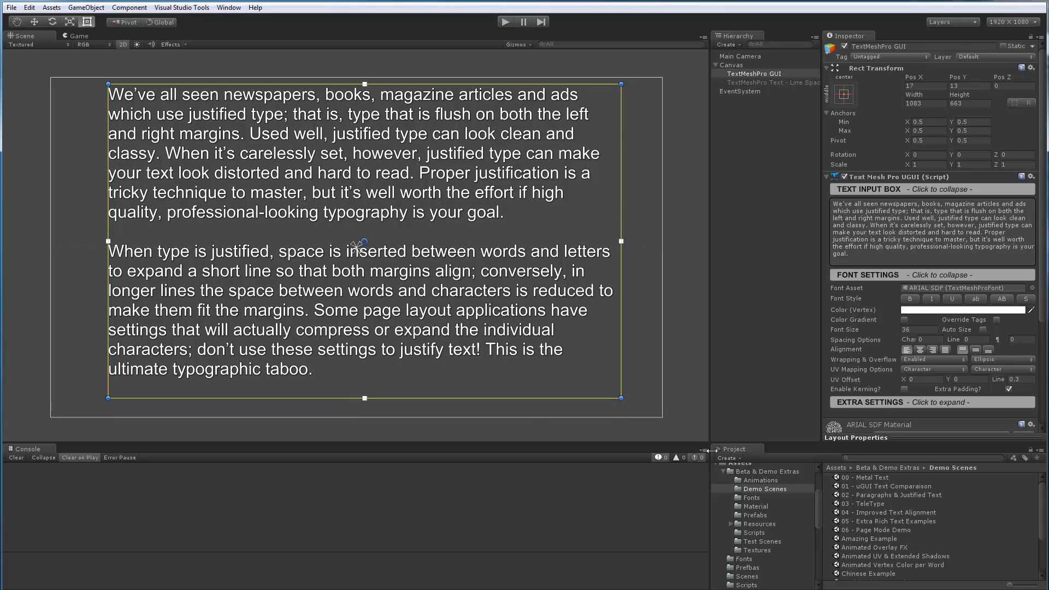
click(982, 361)
click(998, 368)
Try centered and right alignment on the paragraphs, and set their alignment to justified.
click(921, 349)
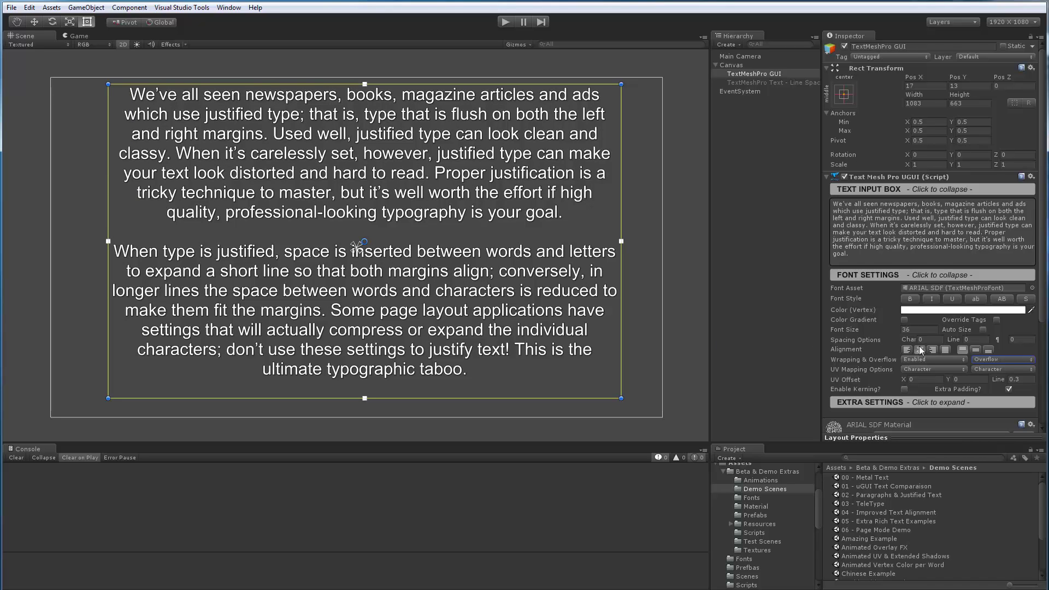
click(933, 350)
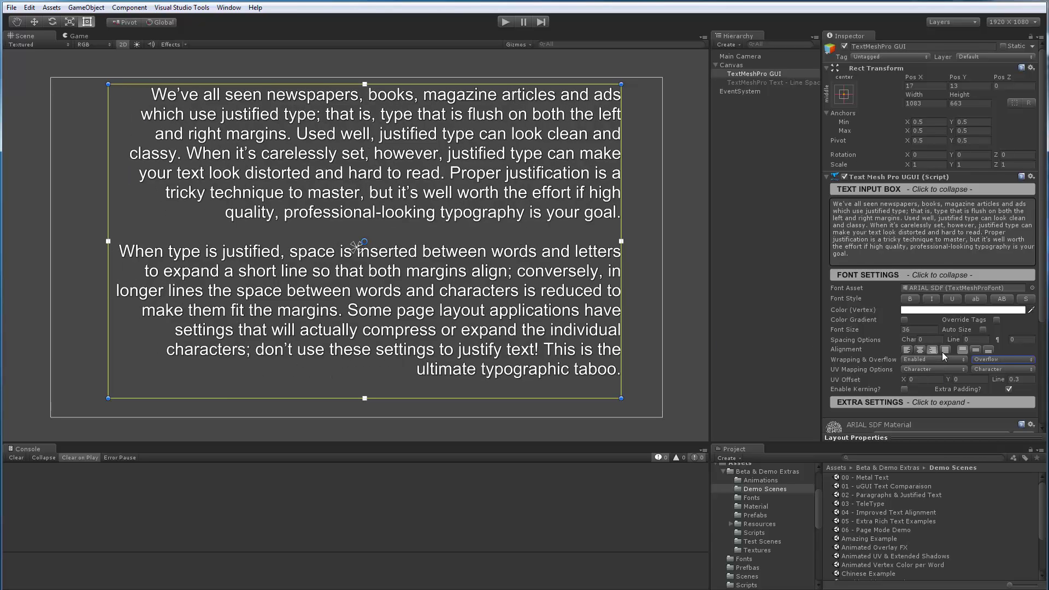
click(945, 351)
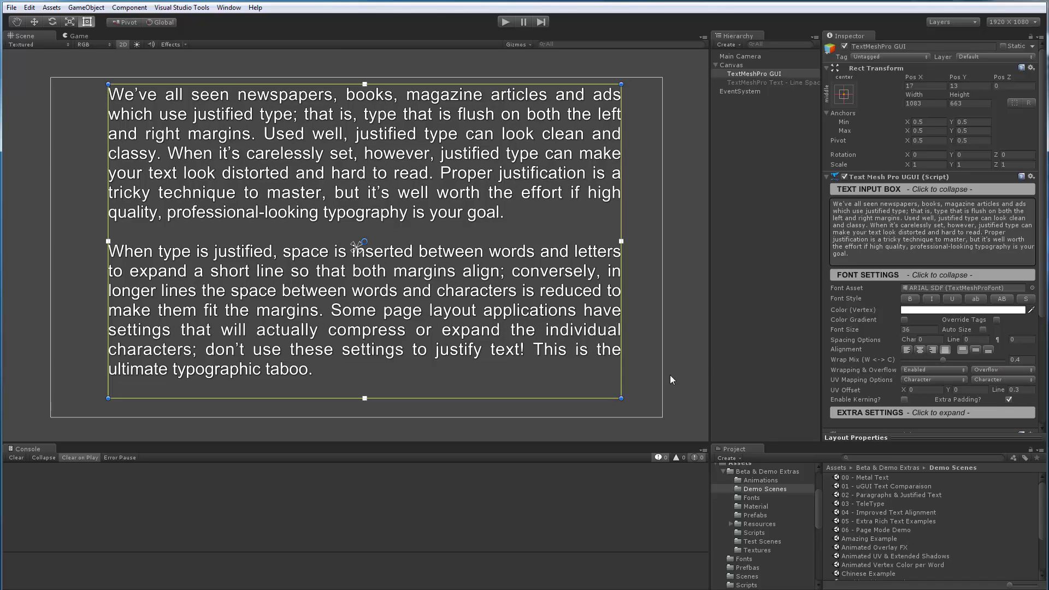
Try different Wrap Mix values on the justified paragraphs, set it to 0.405, and align the text left.
mouse_move(944, 360)
mouse_down()
mouse_move(902, 360)
mouse_move(1015, 355)
mouse_move(896, 367)
mouse_move(971, 368)
mouse_move(932, 368)
mouse_up()
drag(979, 365, 945, 365)
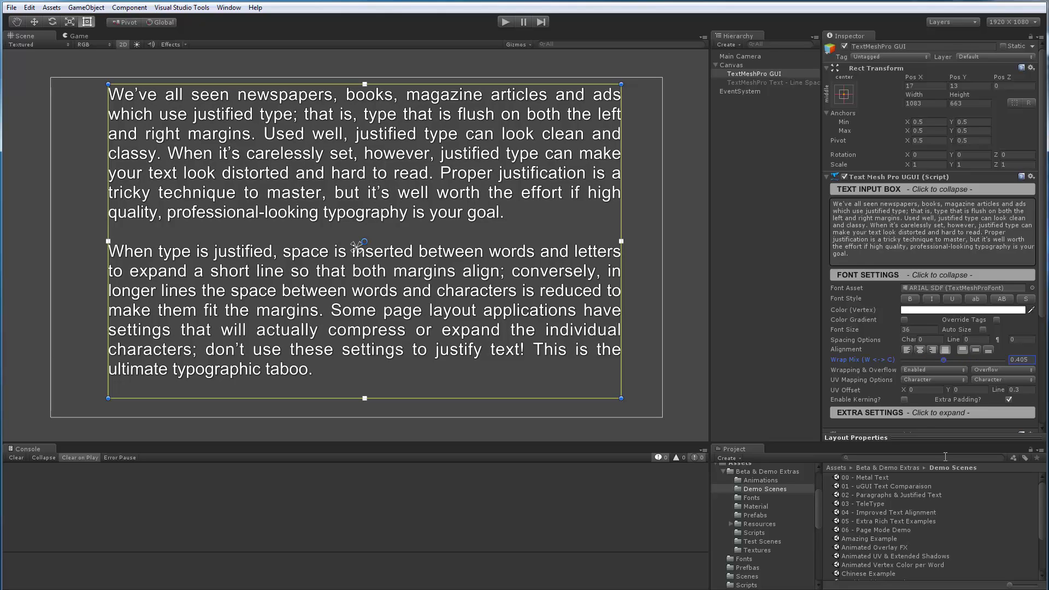
click(906, 349)
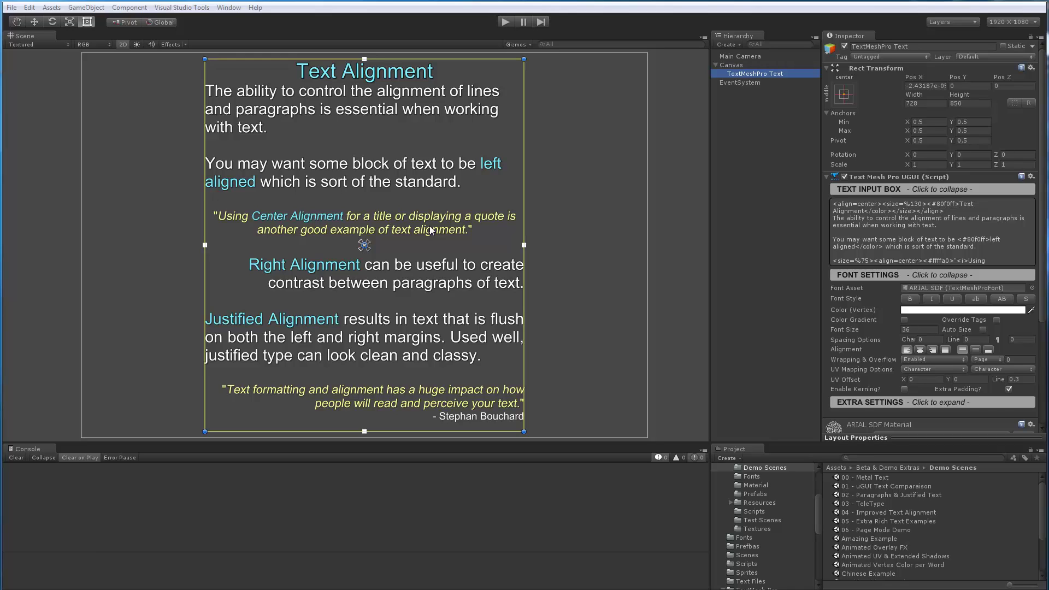
Test the alignment sample's font size, keeping it at 36, and open the 05 Style Tags scene from the TextMesh Pro examples.
mouse_move(897, 328)
mouse_down()
mouse_move(969, 333)
mouse_move(887, 329)
mouse_move(981, 340)
mouse_move(868, 329)
mouse_move(946, 333)
mouse_move(895, 326)
mouse_up()
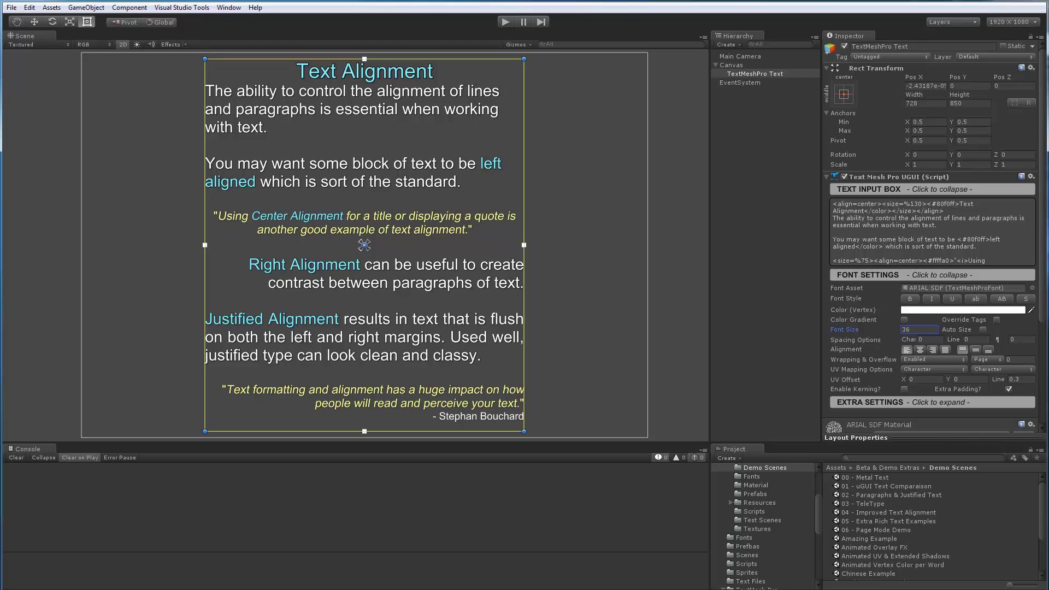
drag(818, 508, 819, 536)
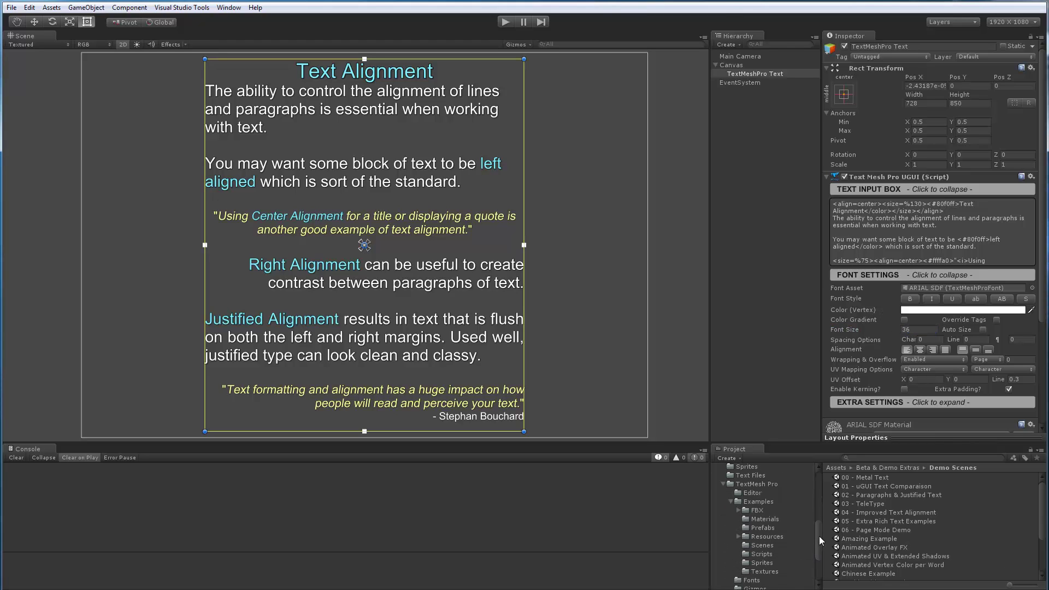
click(761, 546)
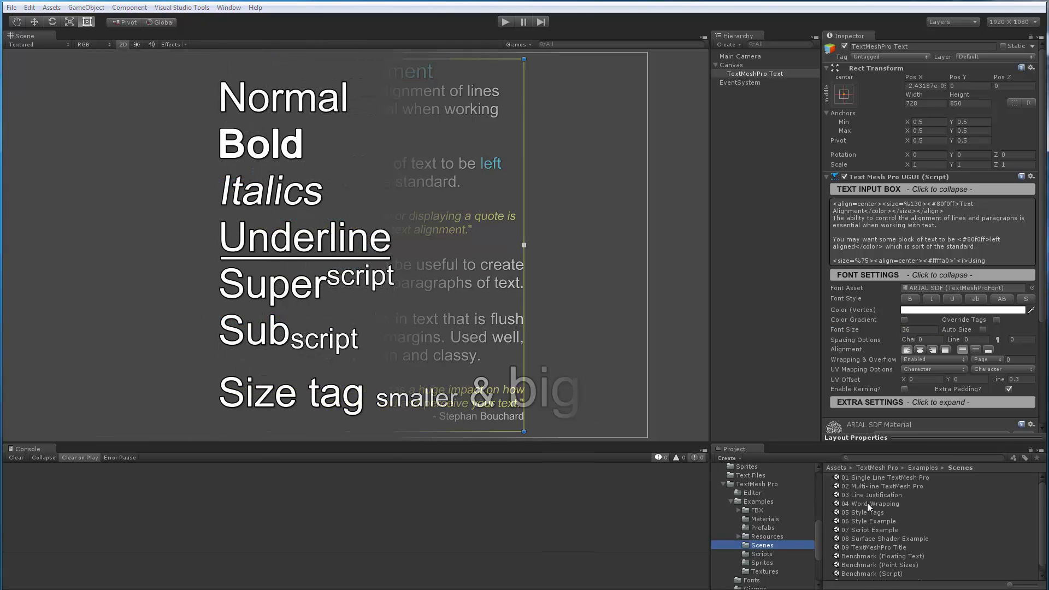
double_click(862, 513)
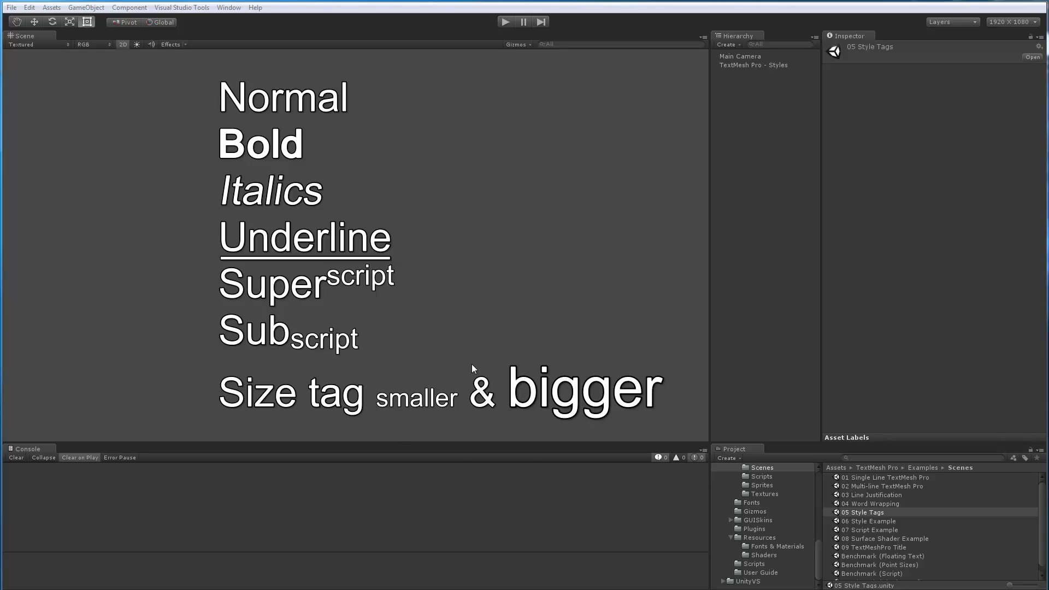
Open the 06 Style Example scene with the equation and Propane text.
double_click(861, 520)
middle_drag(295, 290, 368, 321)
scroll(380, 322, up, 3)
scroll(366, 317, up, 2)
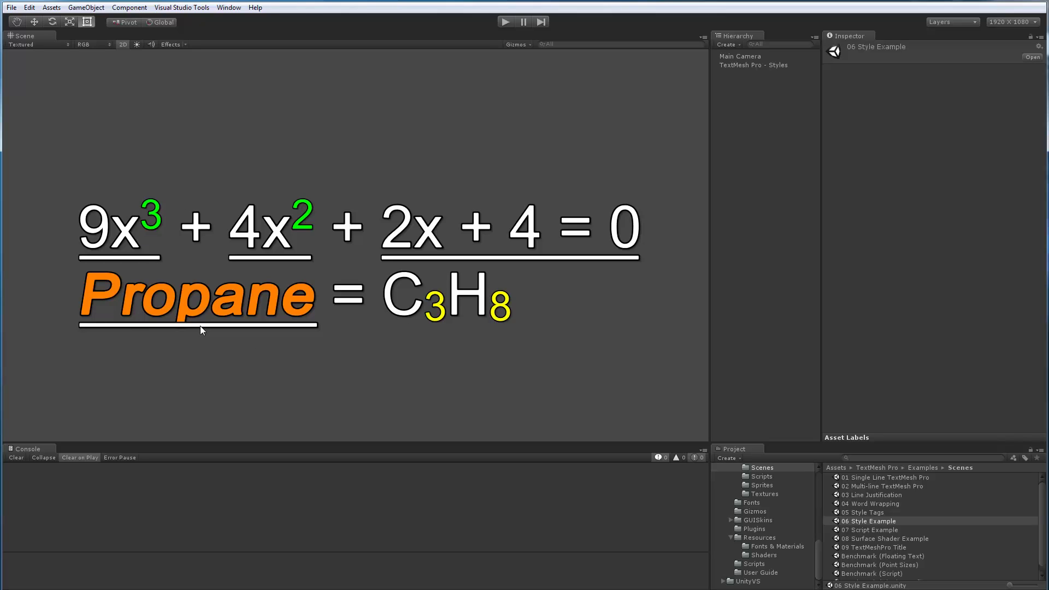
Open the ARIAL SDF font asset used by the TextMesh Pro - Styles object and set its Underline to -9.1.
click(751, 65)
click(938, 272)
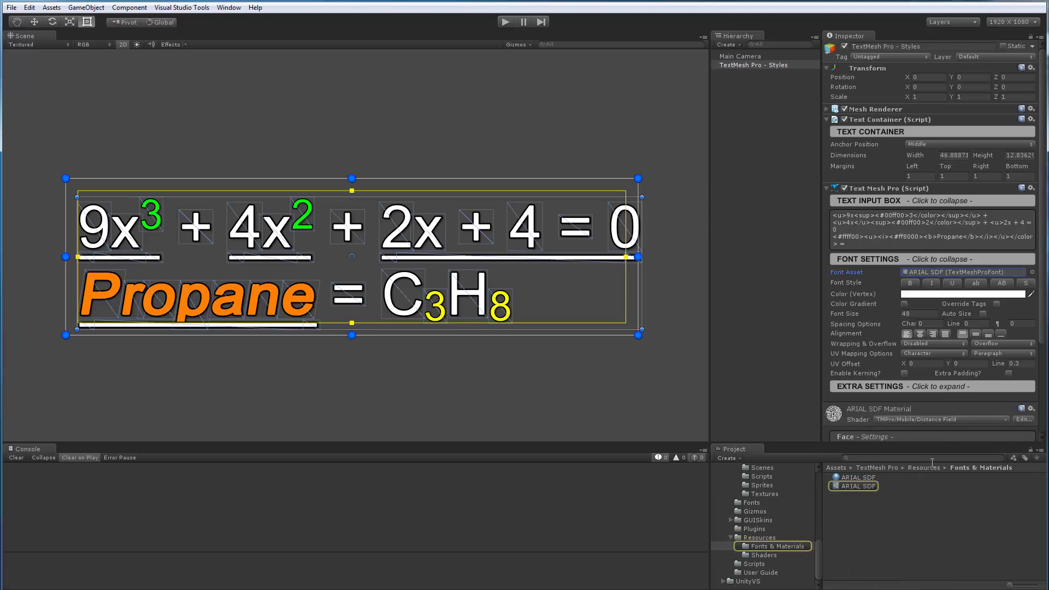
click(856, 487)
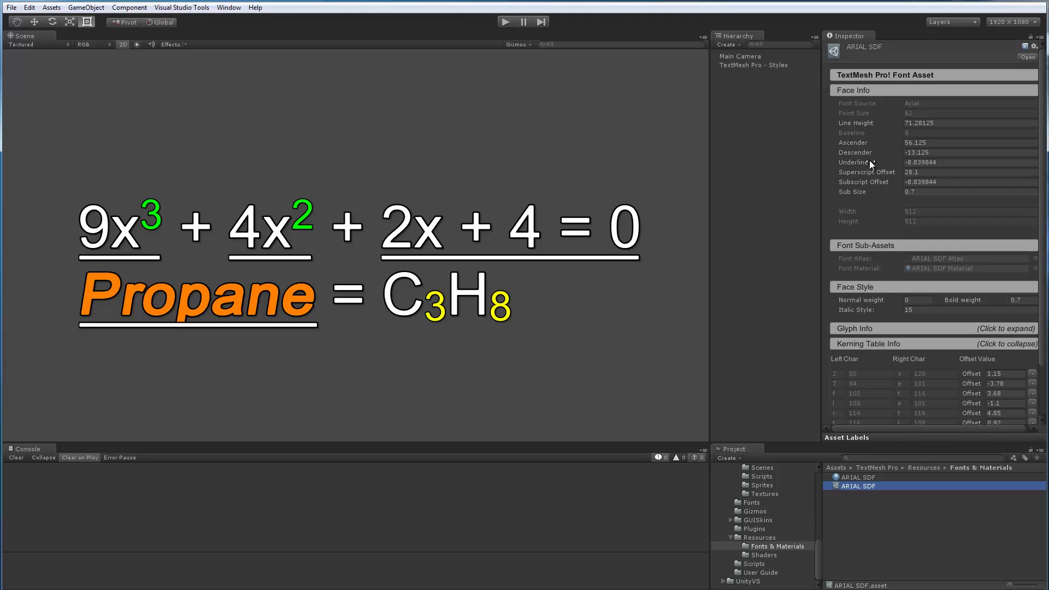
mouse_move(899, 160)
mouse_down()
mouse_move(884, 157)
mouse_move(914, 155)
mouse_move(899, 155)
mouse_up()
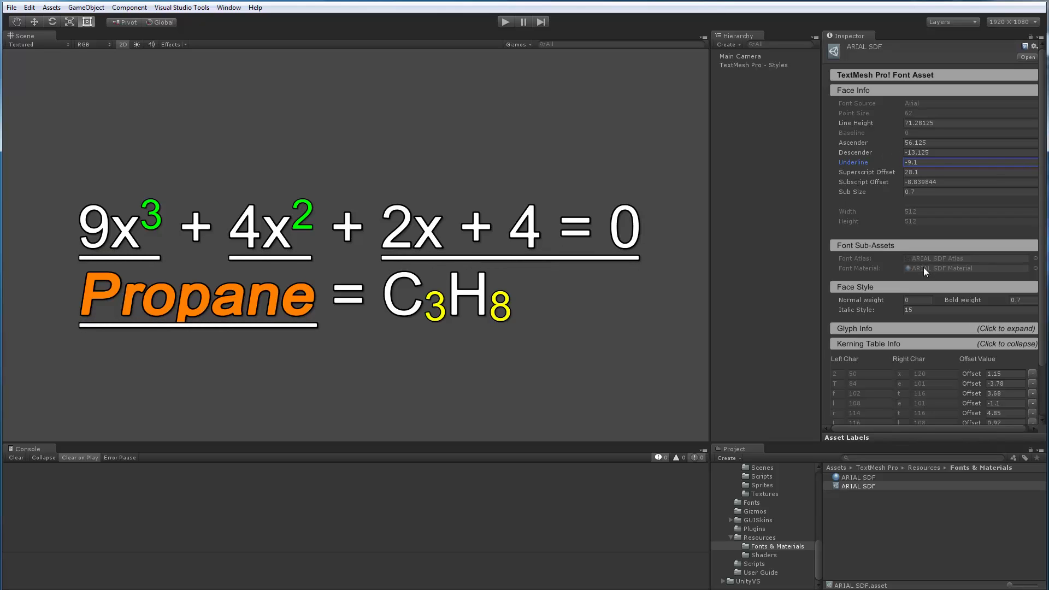
Set the font asset's Sub Size to 0.5, Subscript Offset to -17.5 and Superscript Offset to 41.3.
drag(901, 173, 896, 229)
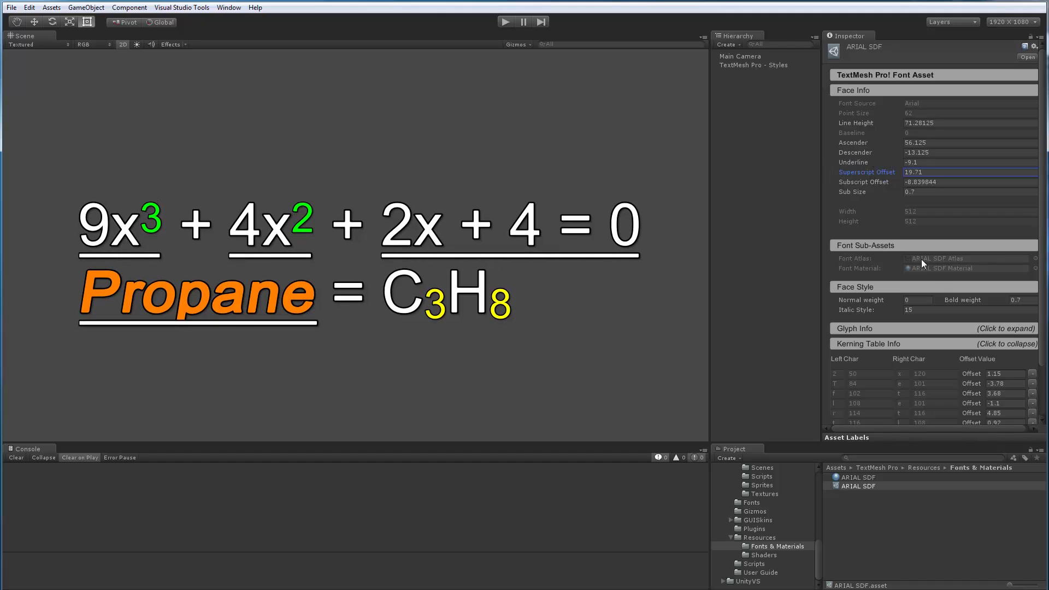
click(924, 193)
click(924, 193)
key(BackSpace)
text(5)
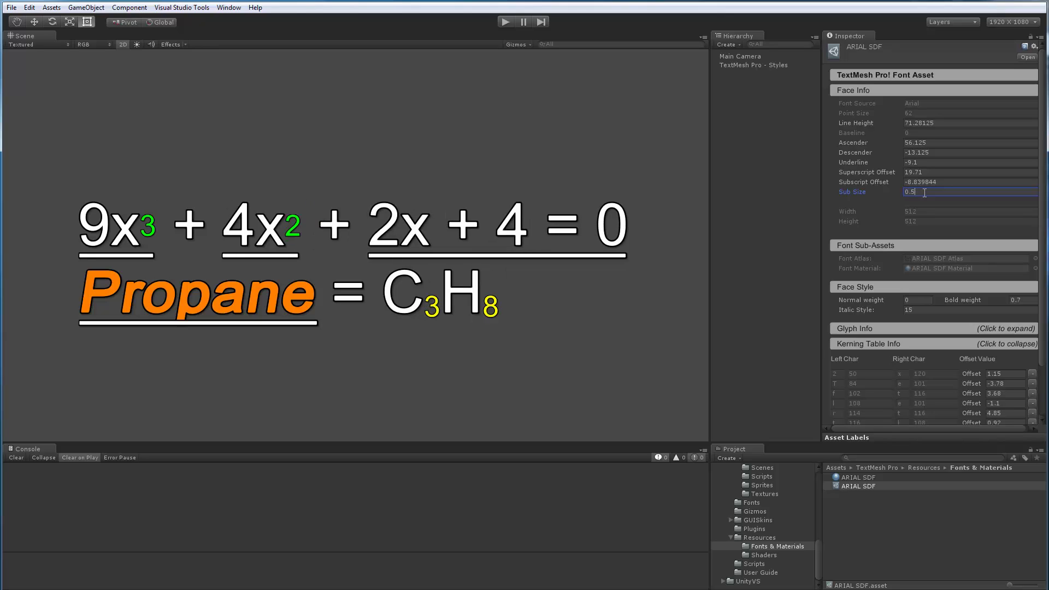
drag(900, 179, 991, 168)
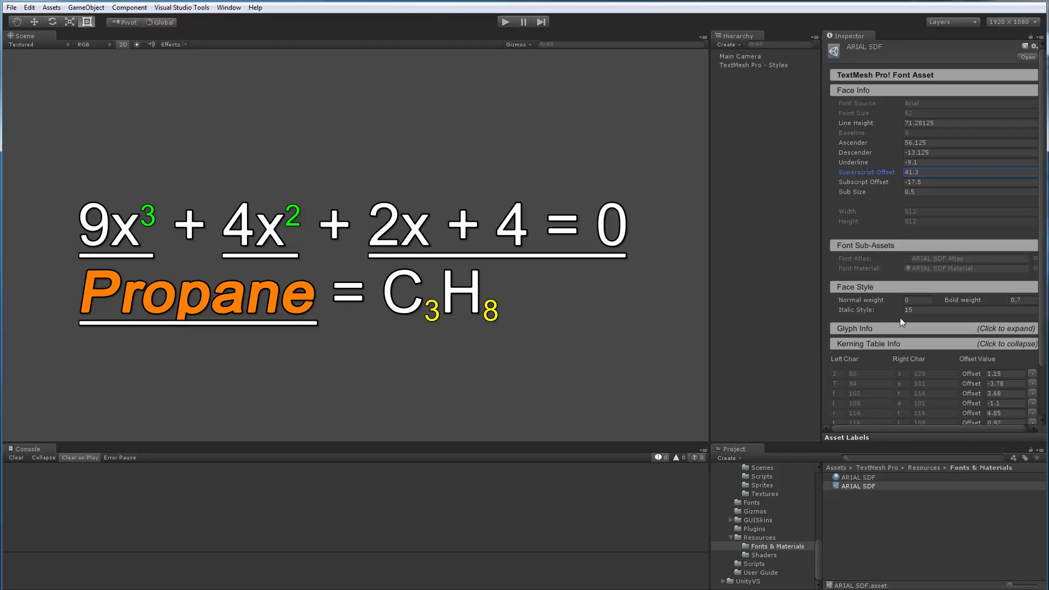
Set the font asset's Bold weight to 0.6 and try the Italic Style, leaving it at 15.
click(1009, 299)
drag(1005, 299, 1004, 298)
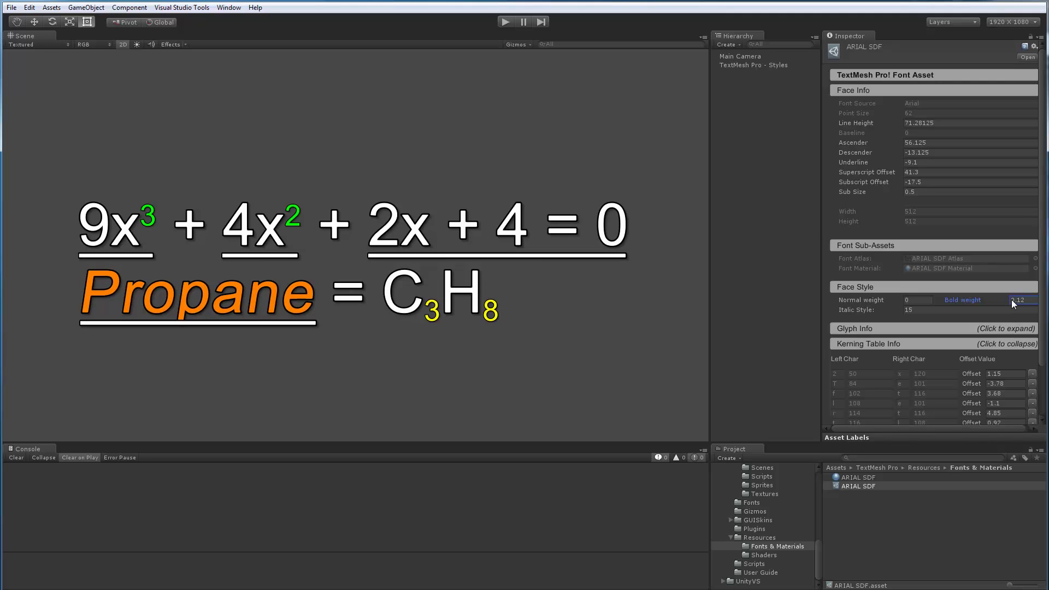
drag(1012, 299, 1020, 300)
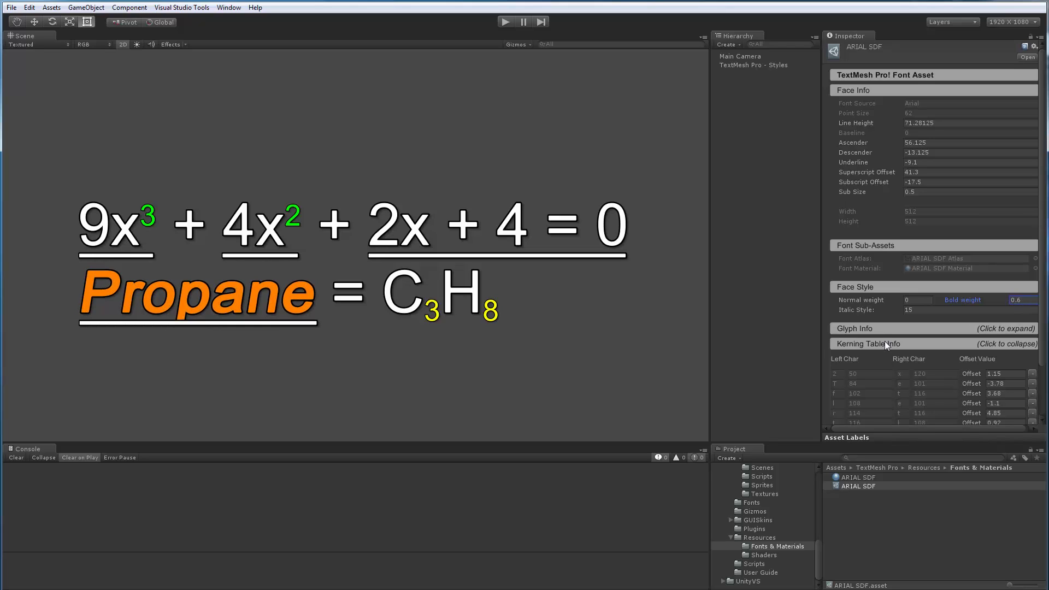
mouse_move(900, 310)
mouse_down()
mouse_move(910, 312)
mouse_move(882, 319)
mouse_up()
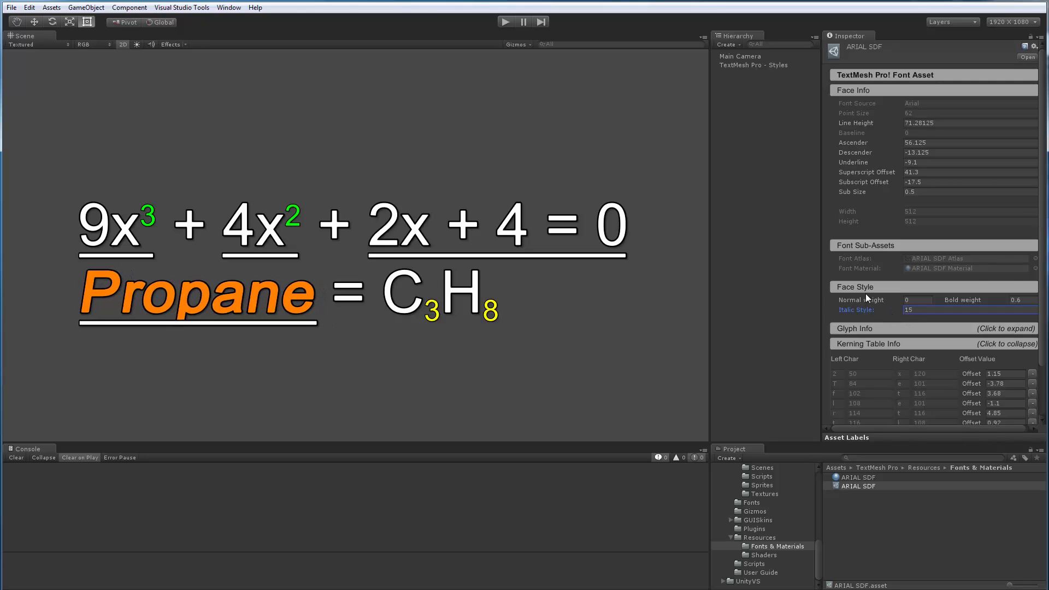
Expand the font asset's Glyph Info, look through the glyph entries and their offset values, and collapse it again.
scroll(866, 294, down, 3)
click(853, 267)
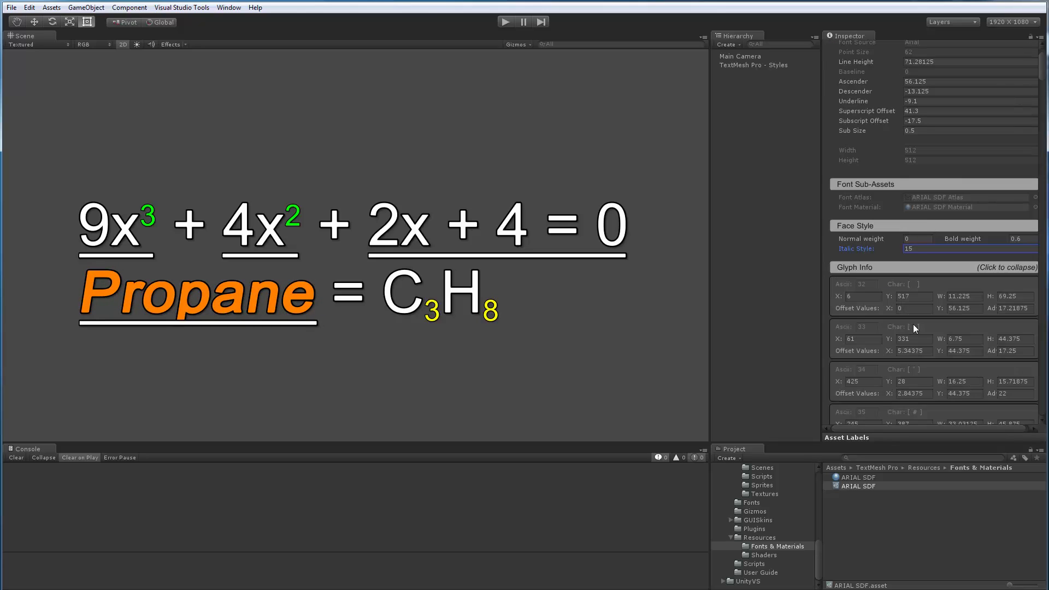
scroll(901, 330, down, 13)
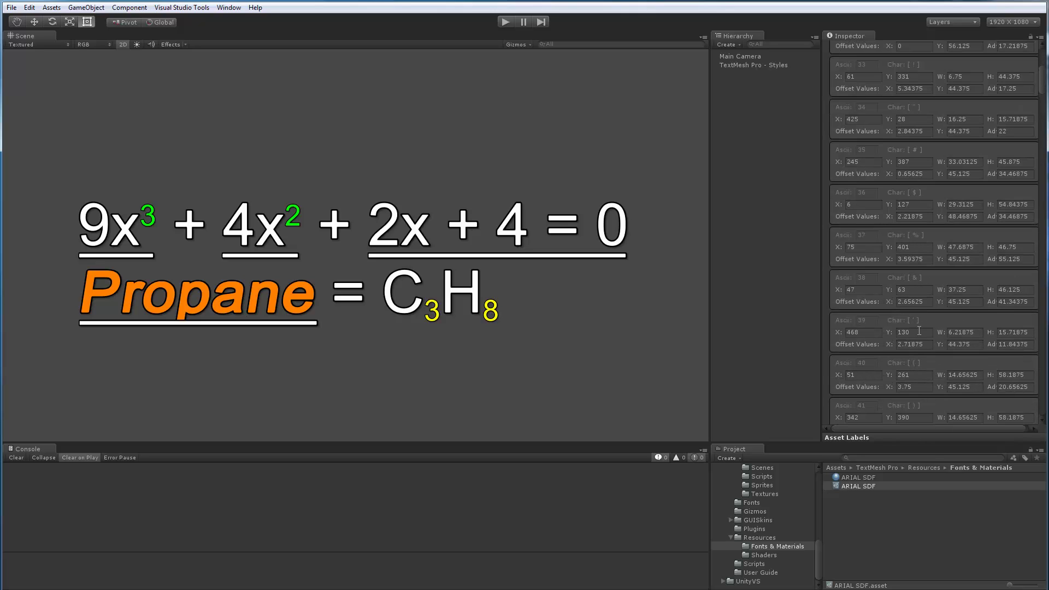
scroll(907, 323, up, 11)
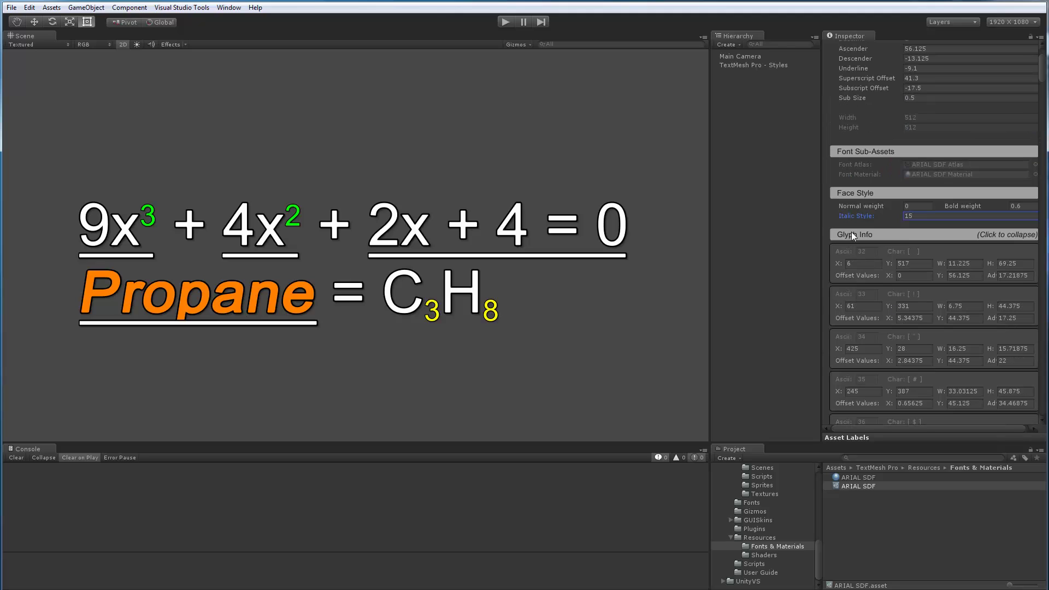
click(848, 231)
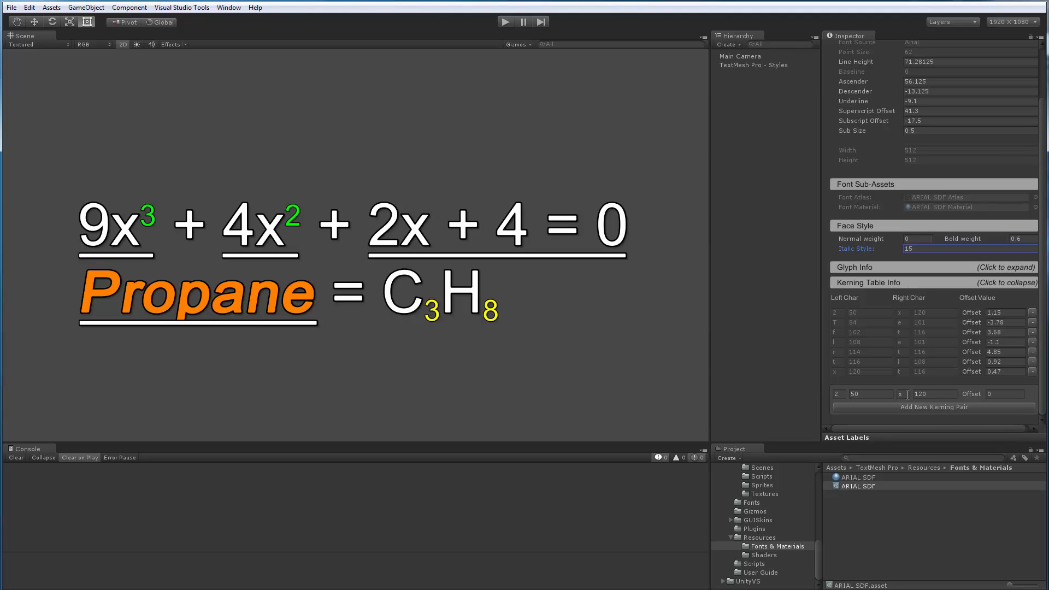
Enable kerning on the TextMesh Pro - Styles text and set the 2–x kerning pair's offset to 1.09 in the ARIAL SDF font asset.
click(741, 66)
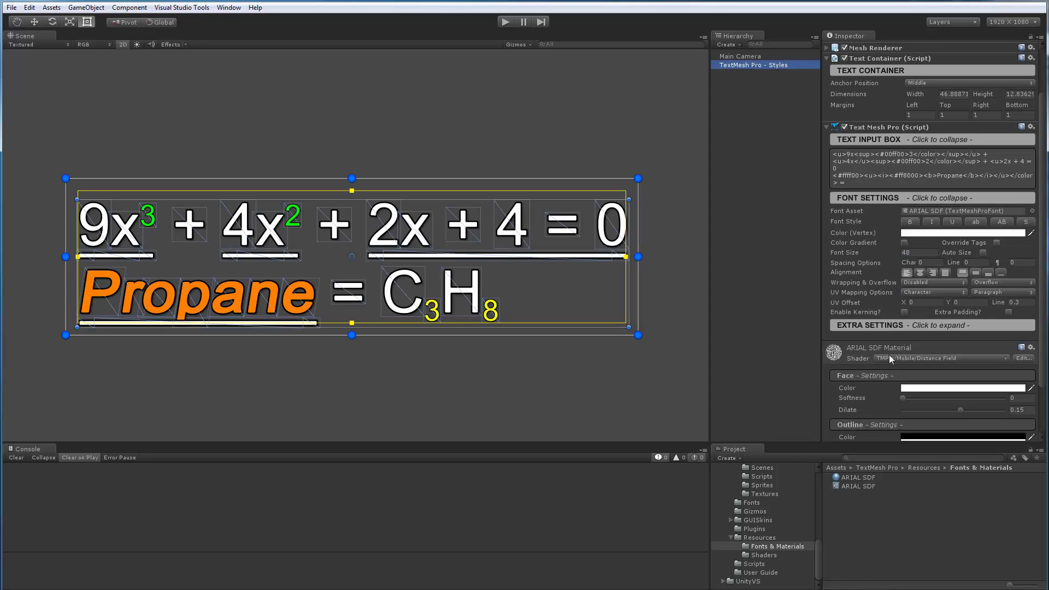
click(904, 312)
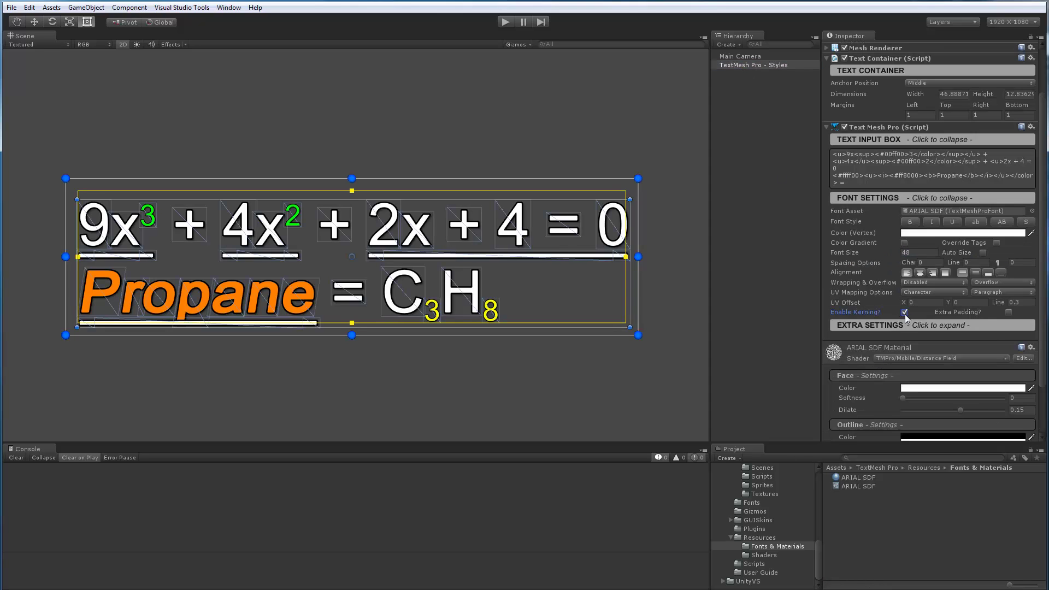
click(923, 210)
click(851, 487)
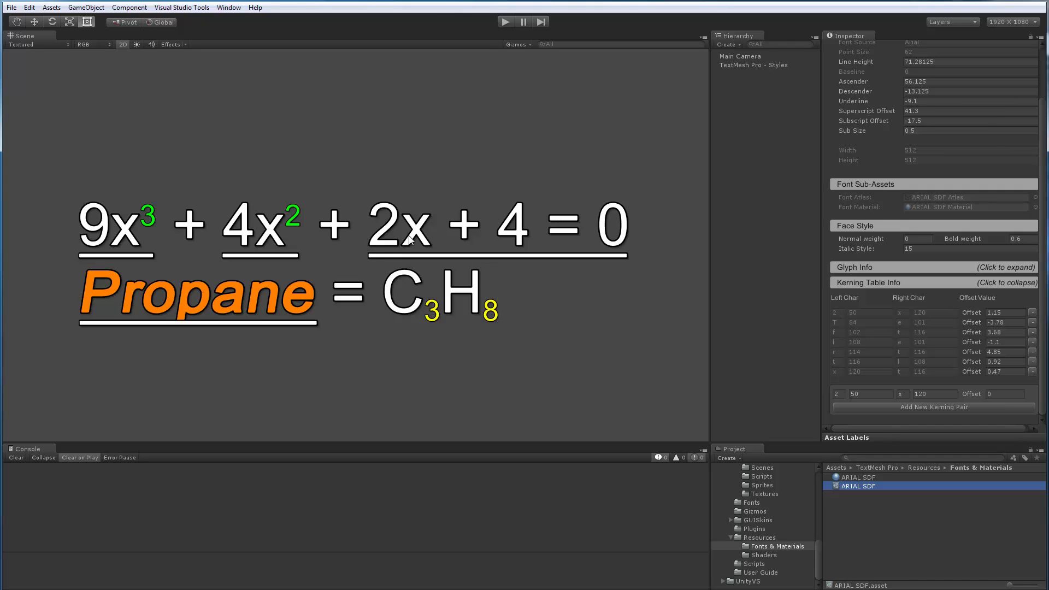
drag(972, 314, 982, 352)
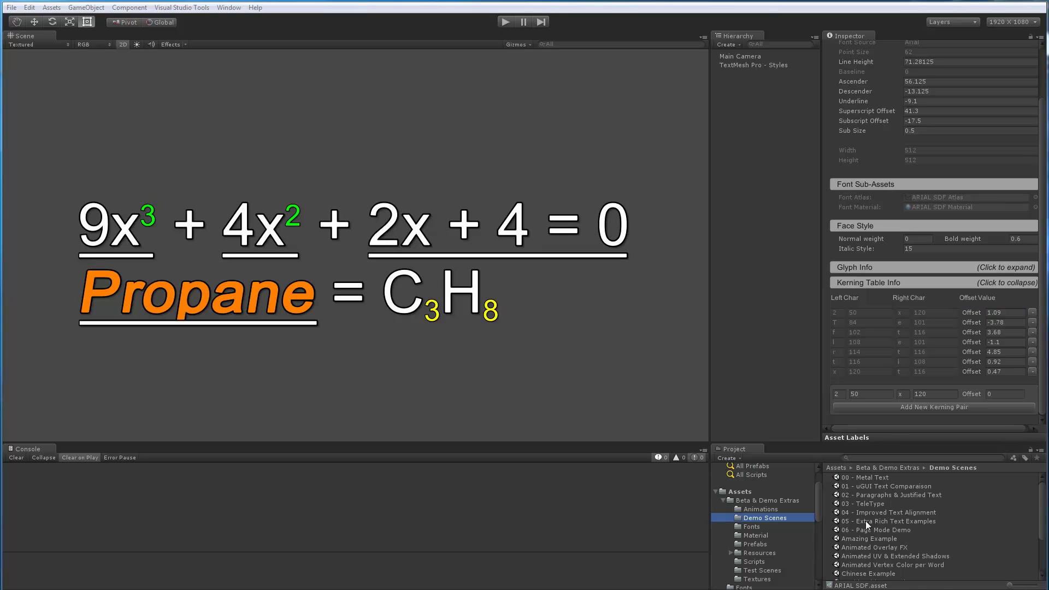
Open the 05 - Extra Rich Text Examples scene, expand its Canvas, and frame the first text object in the scene view.
click(869, 522)
double_click(868, 522)
click(548, 324)
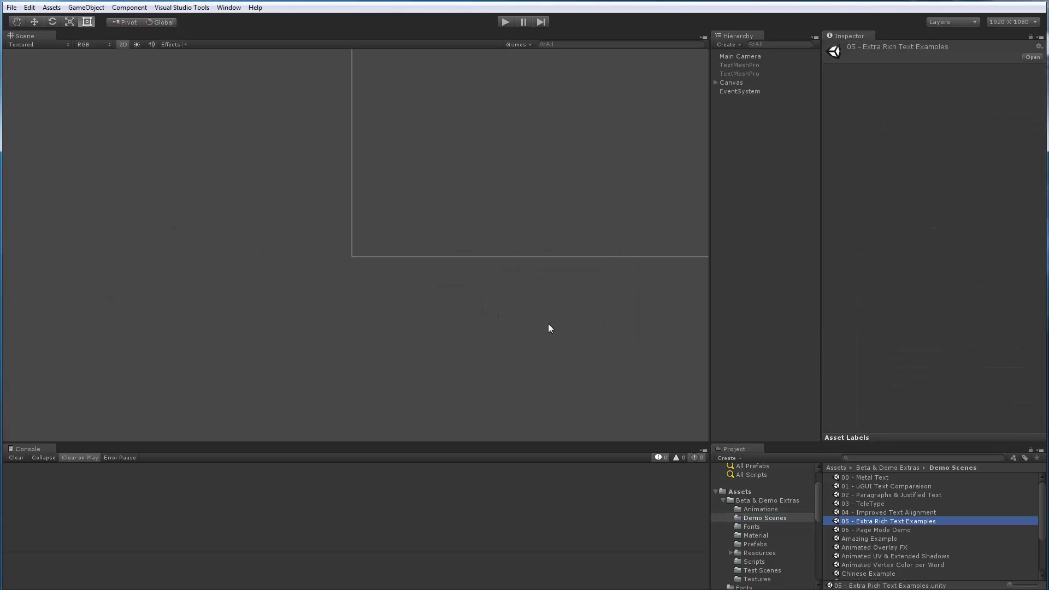
double_click(731, 83)
click(716, 83)
click(743, 92)
key(f)
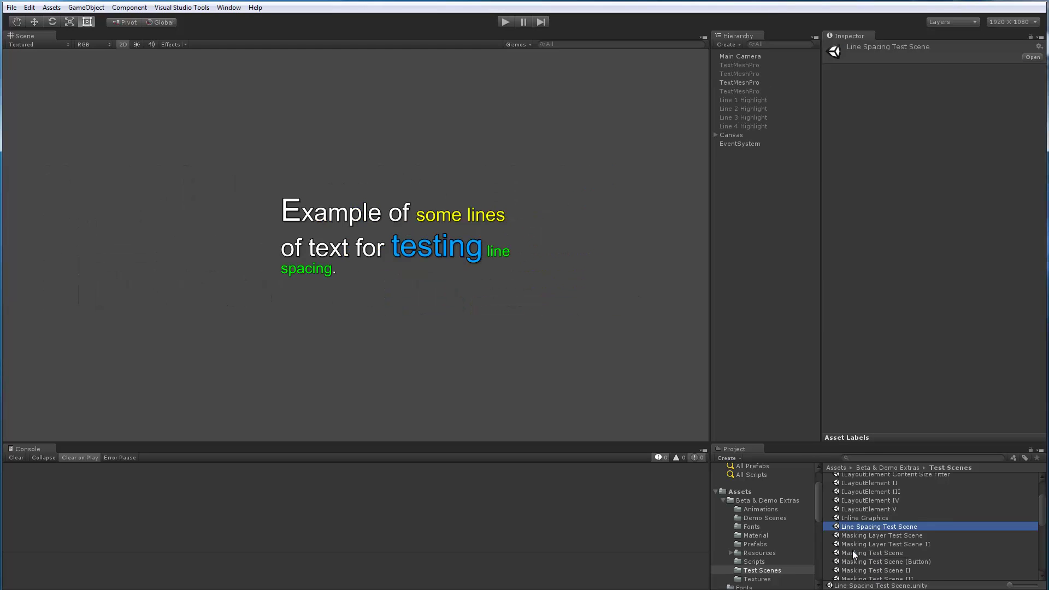
Select the colored sample text in the Line Spacing Test Scene, narrow its text box to 338.5, and adjust the box's height.
scroll(506, 221, up, 5)
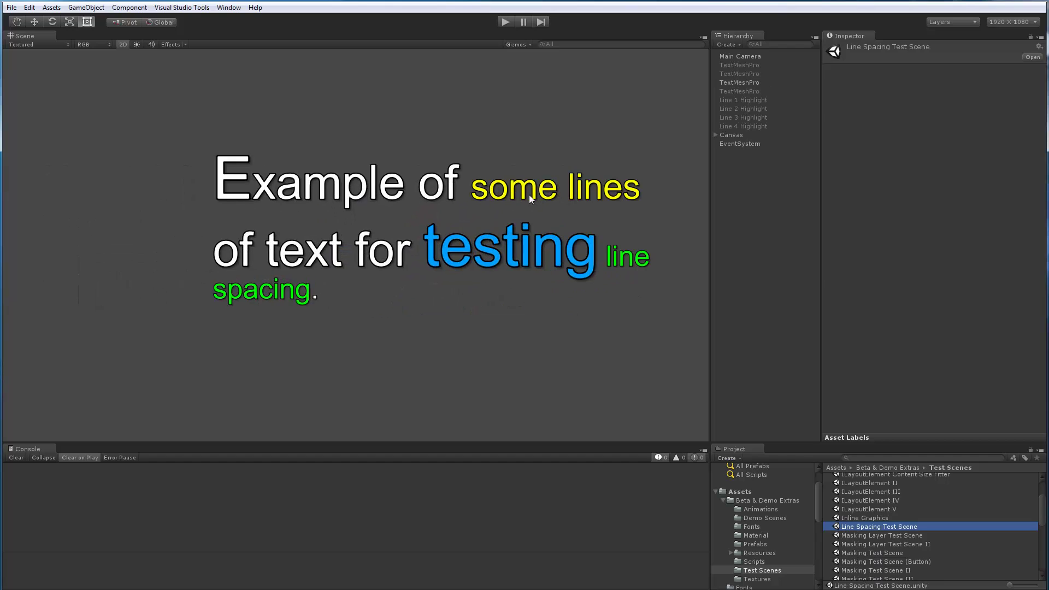
click(462, 264)
middle_drag(462, 264, 361, 247)
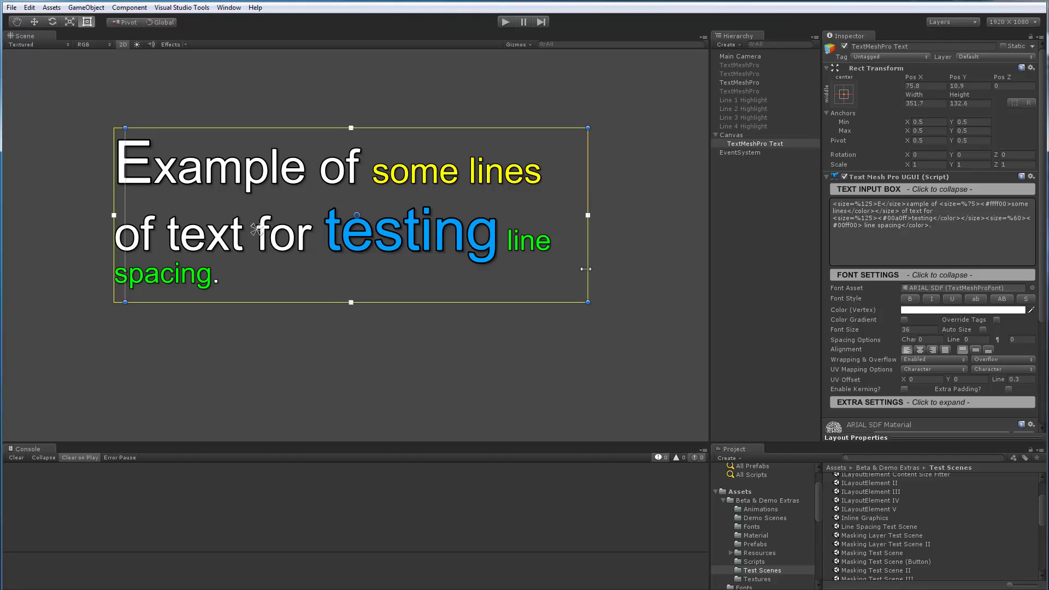
drag(586, 269, 584, 269)
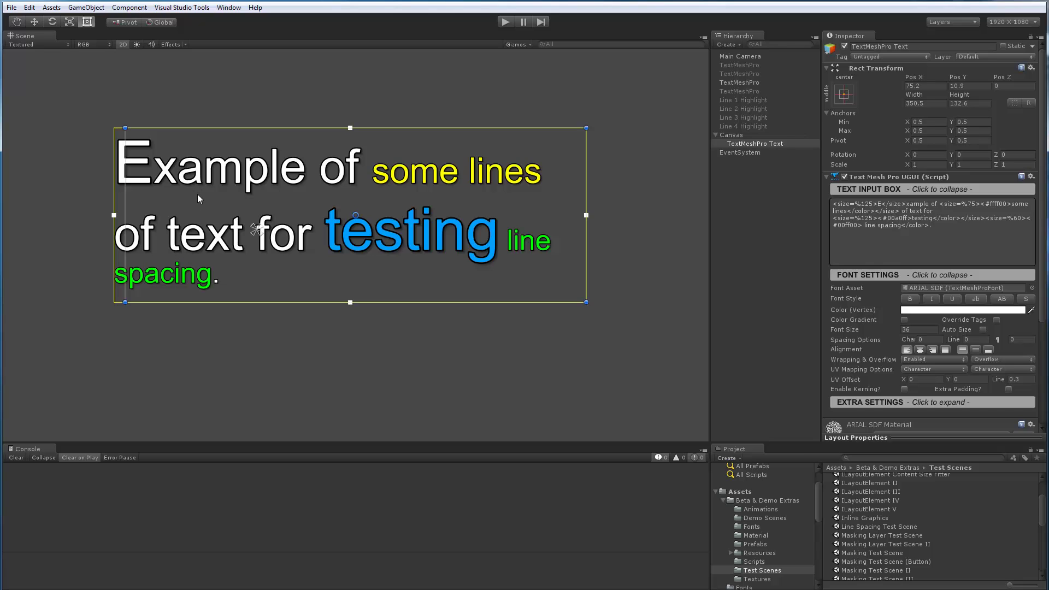
drag(585, 262, 572, 299)
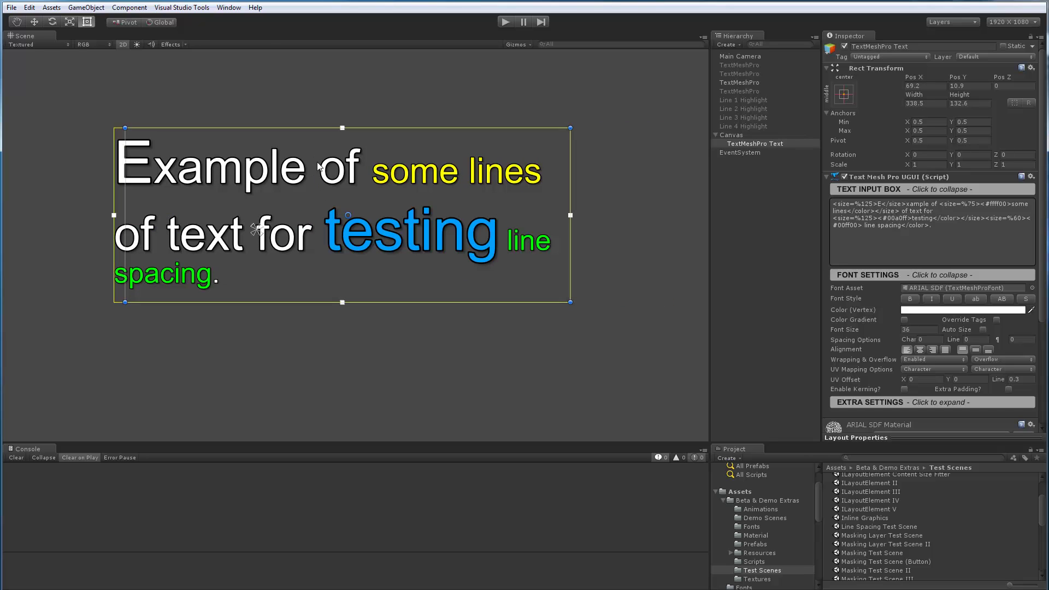
drag(376, 302, 385, 371)
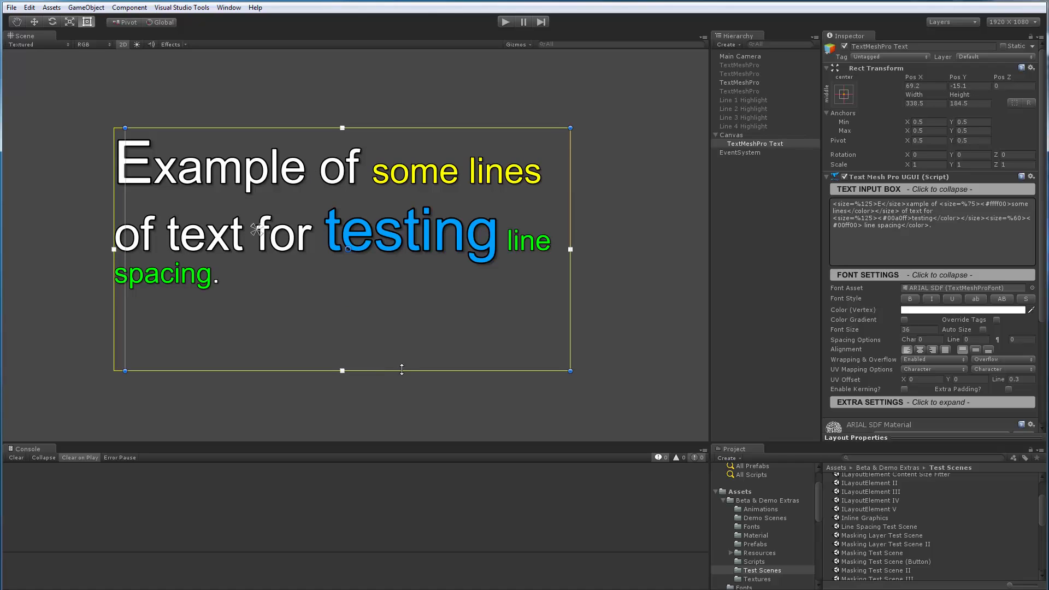
drag(402, 370, 406, 346)
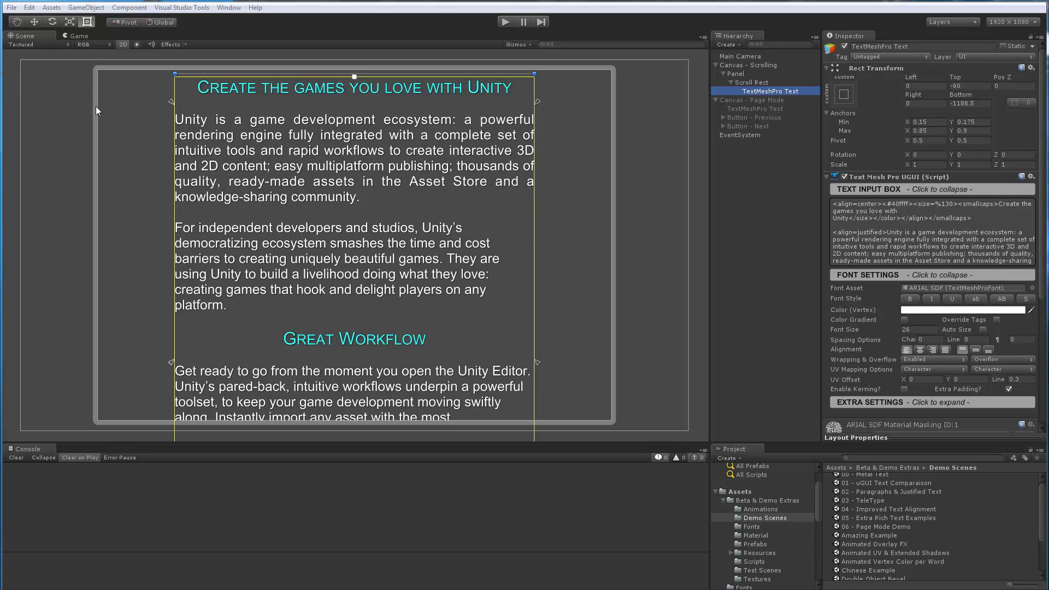
Run the scrolling text demo in the Game view and scroll its text down to the Great Workflow section.
click(71, 35)
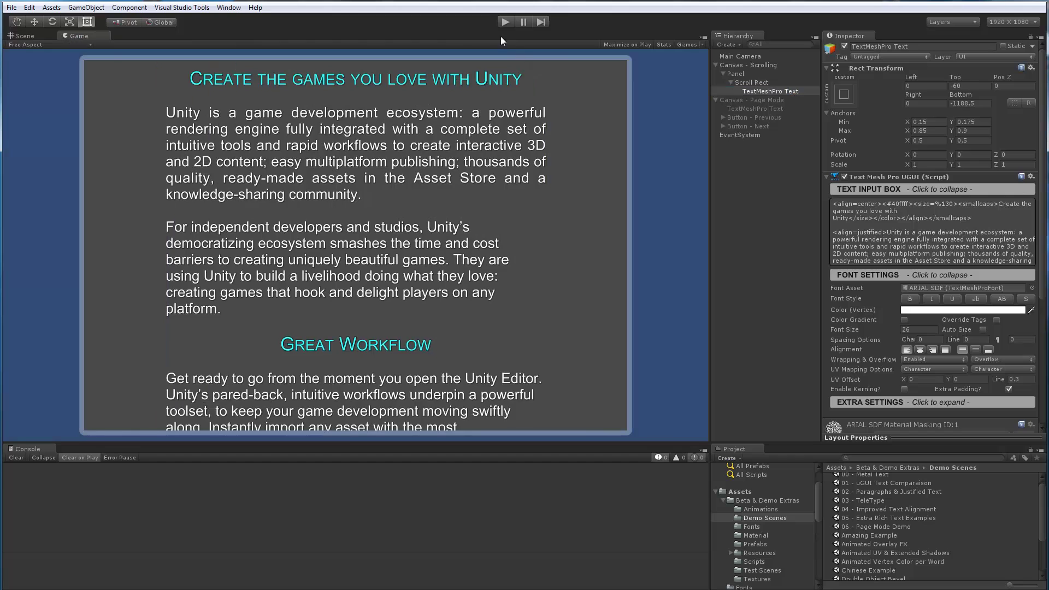
click(505, 22)
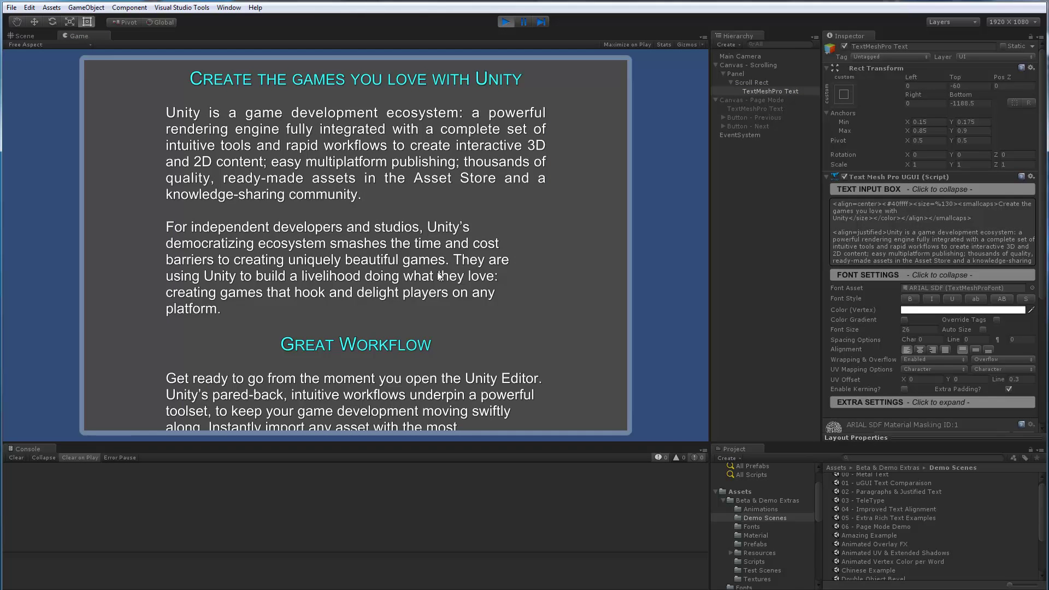
scroll(353, 274, down, 2)
scroll(352, 275, down, 10)
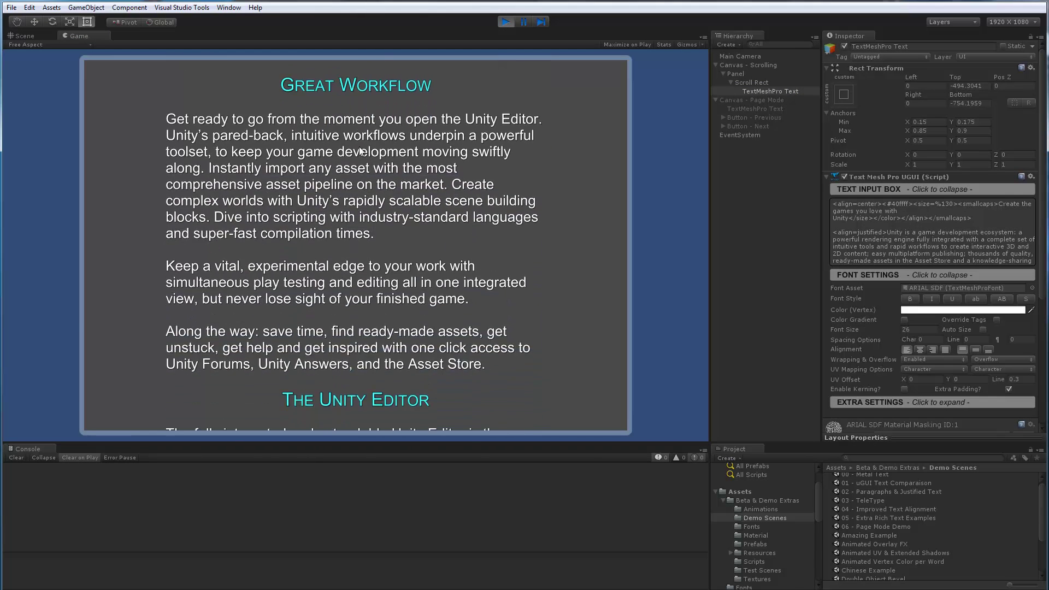
Scroll the running text back and forth around the Great Workflow section, and stop play mode to return to the Scene view.
scroll(339, 334, up, 12)
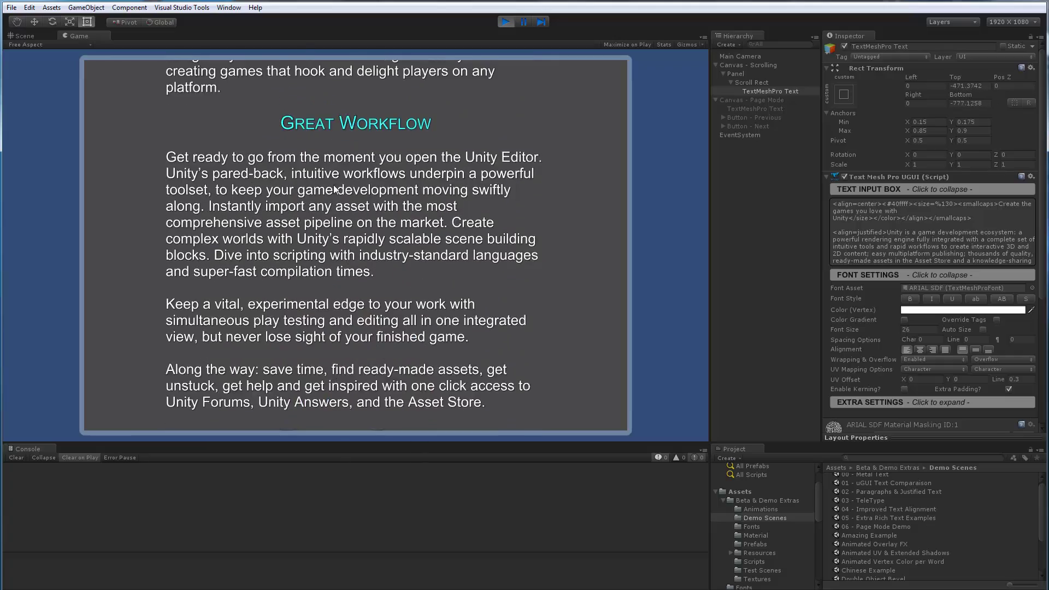
scroll(329, 392, down, 13)
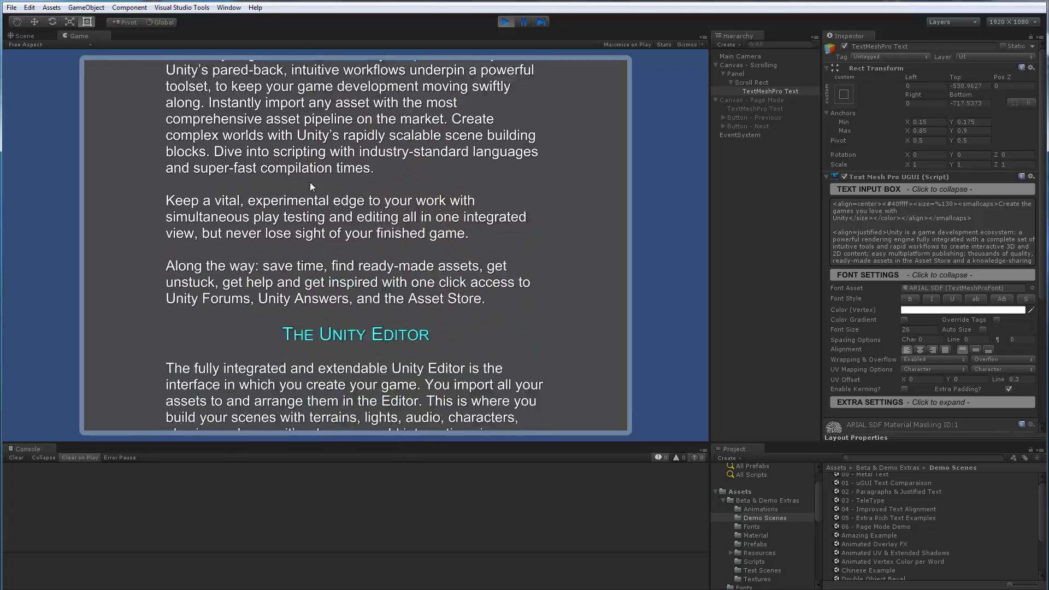
scroll(315, 256, up, 6)
scroll(325, 246, up, 7)
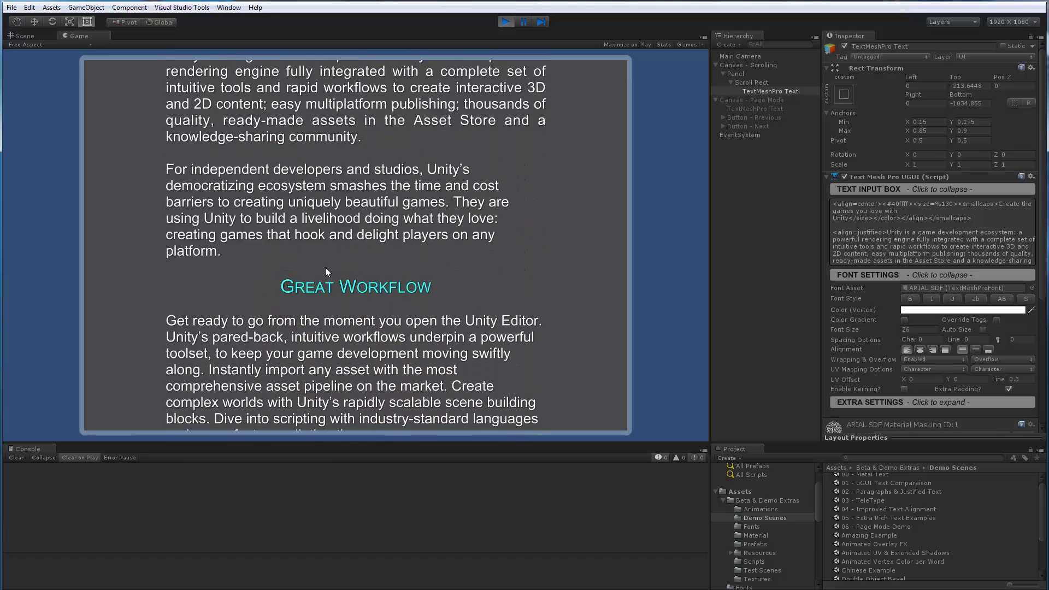
click(506, 22)
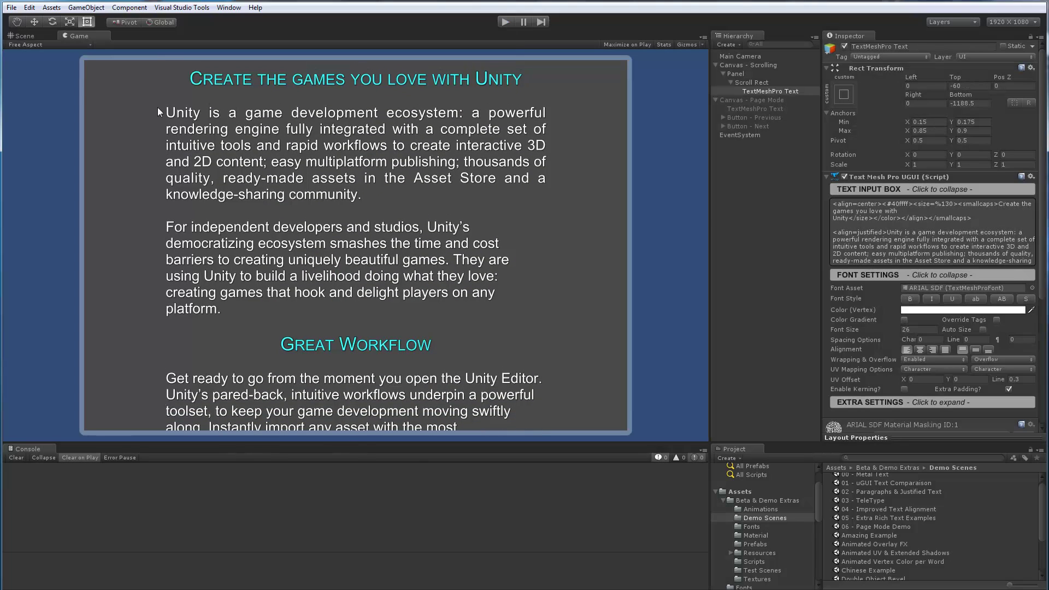
click(25, 38)
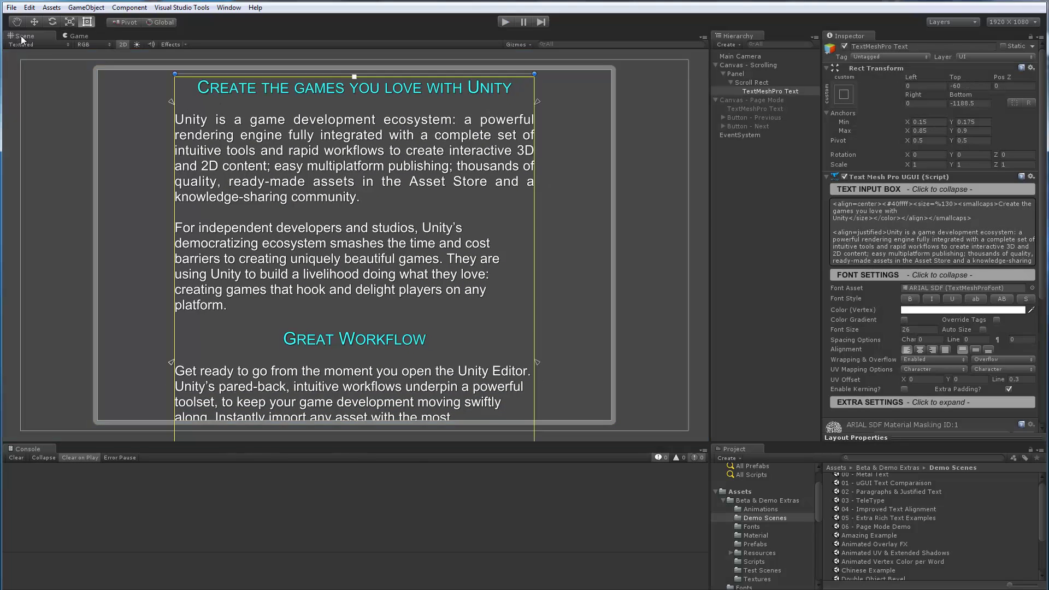
Deactivate Canvas - Scrolling, activate Canvas - Page Mode, and select its TextMeshPro Text object.
click(744, 65)
click(846, 47)
click(739, 100)
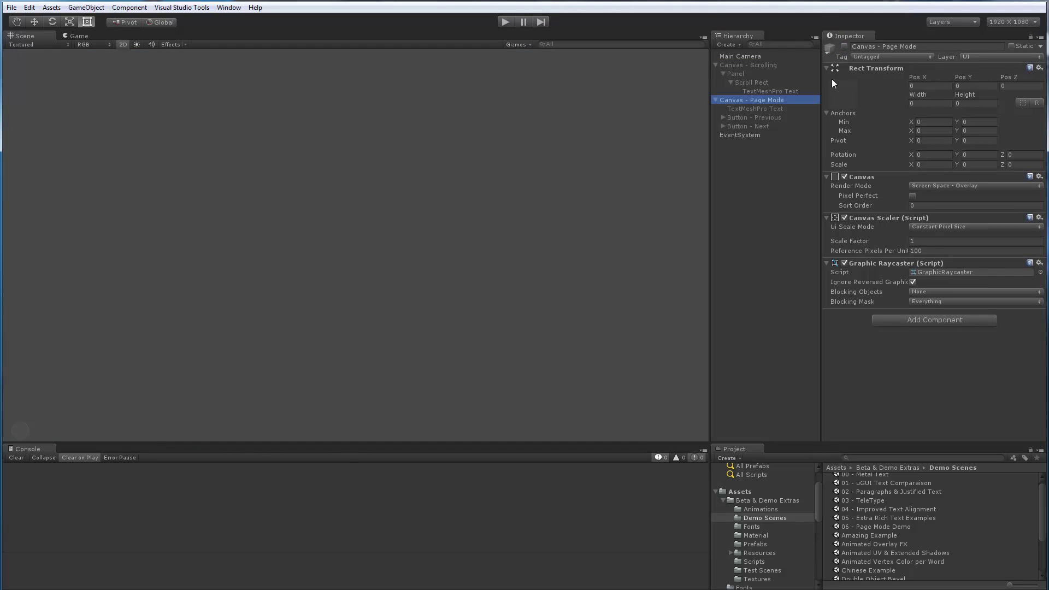
click(845, 47)
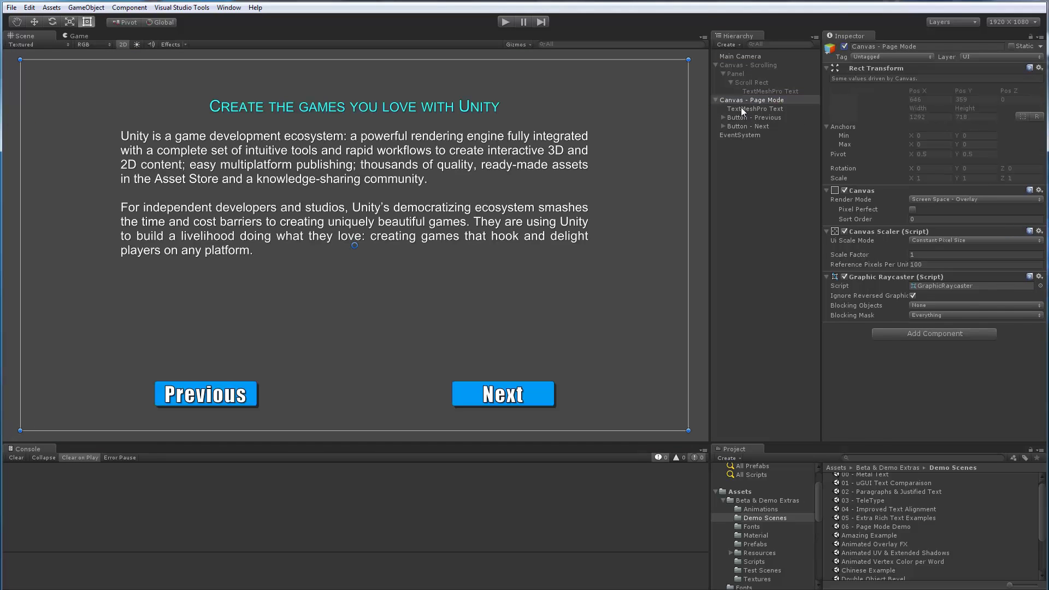
click(741, 109)
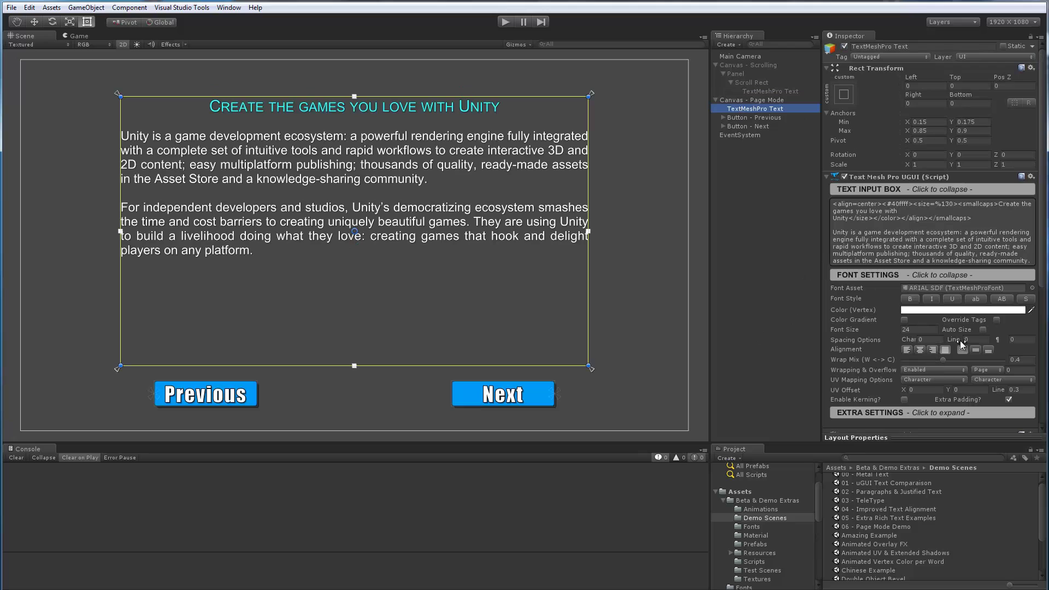
Set the page text's overflow mode to Overflow and examine how the text extends past its box.
click(986, 371)
click(989, 381)
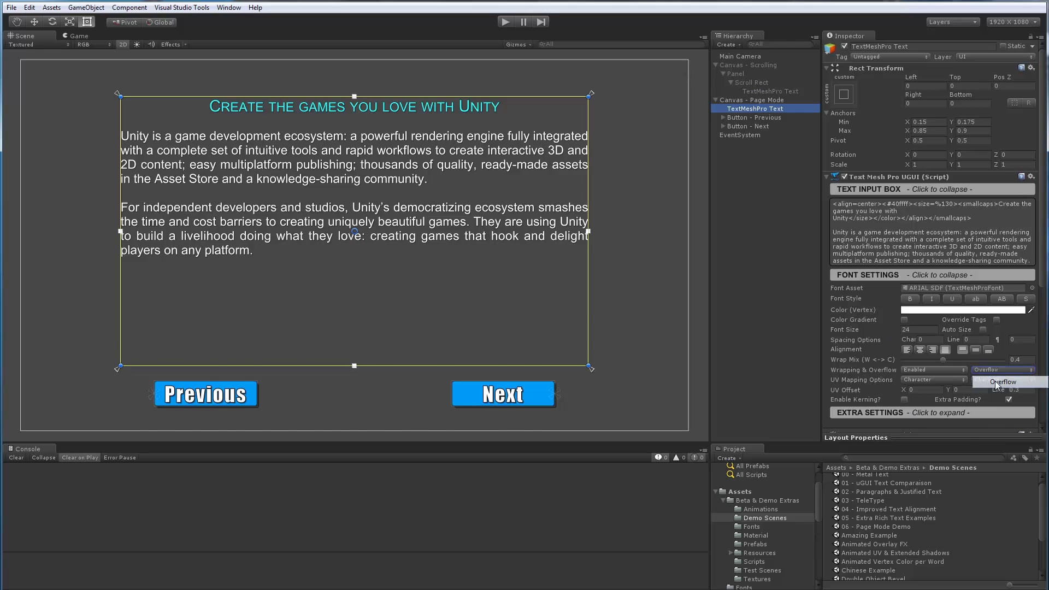
scroll(344, 306, down, 5)
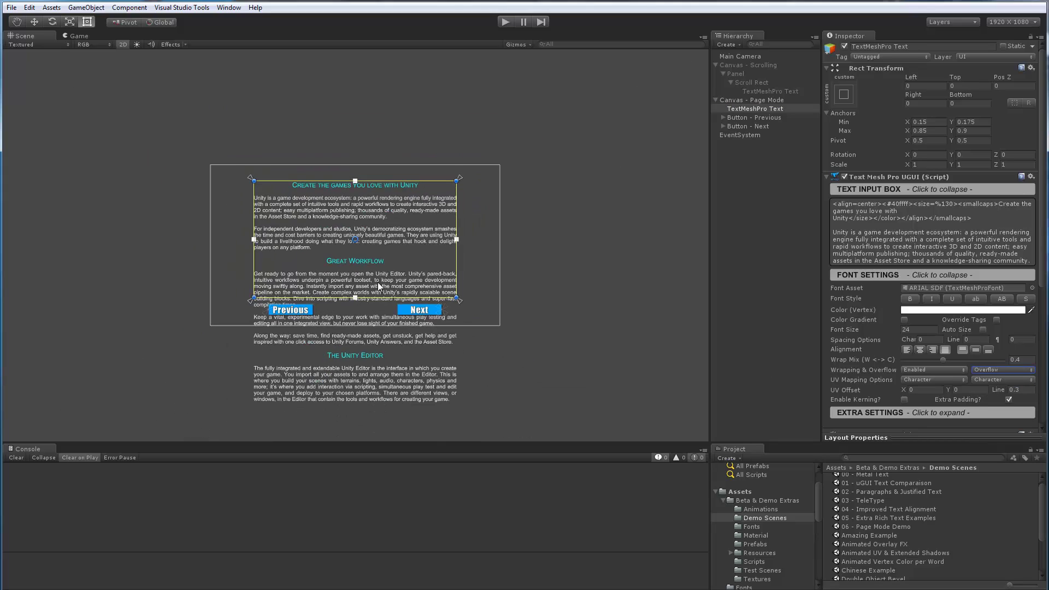
scroll(378, 283, up, 3)
scroll(378, 282, up, 5)
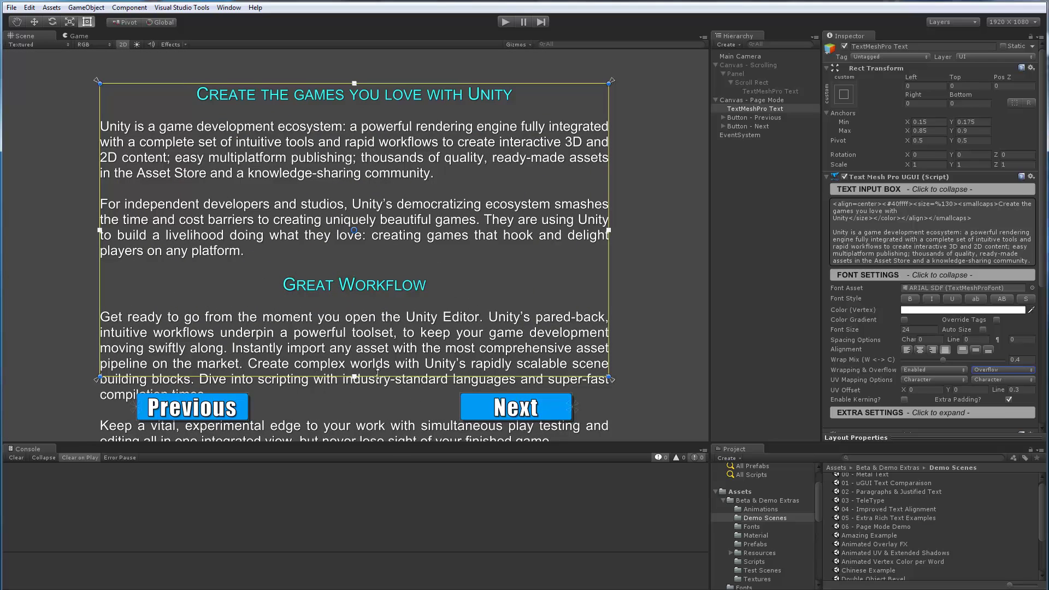
Try the Truncate overflow mode on the page text, and switch it back to Page.
click(993, 371)
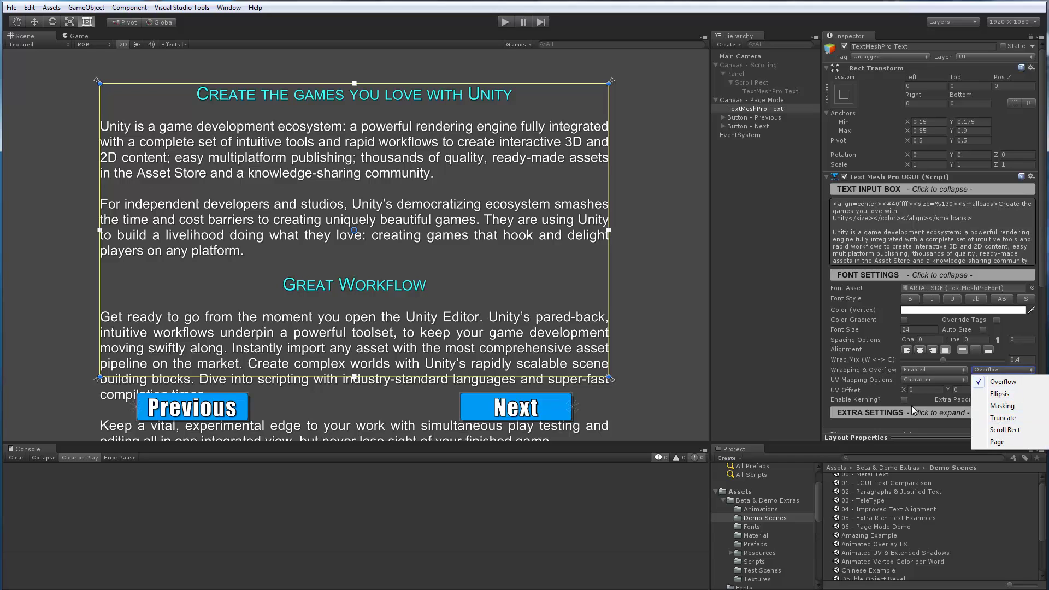
click(997, 418)
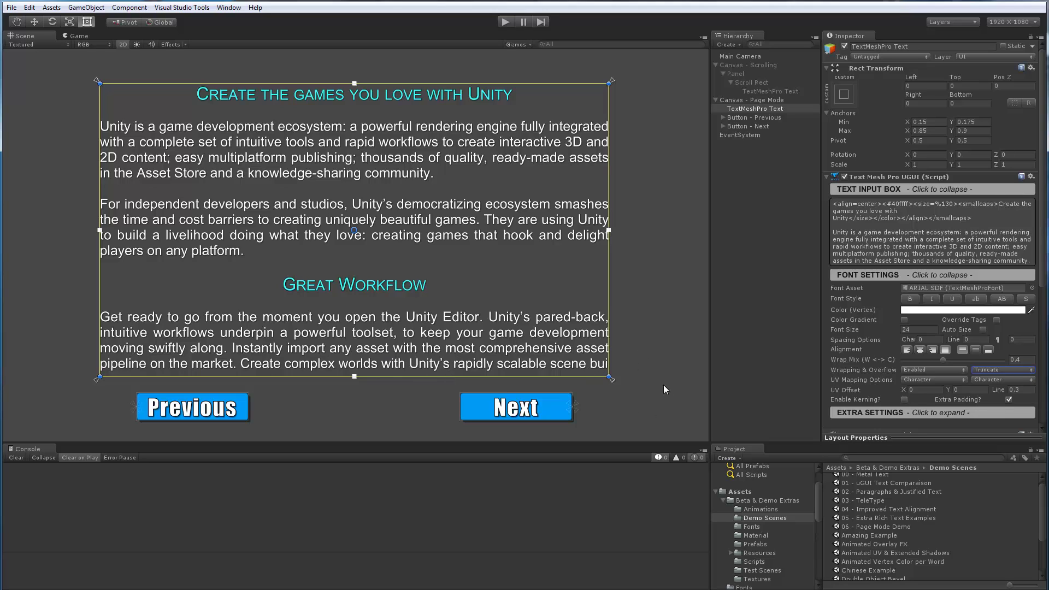
click(996, 371)
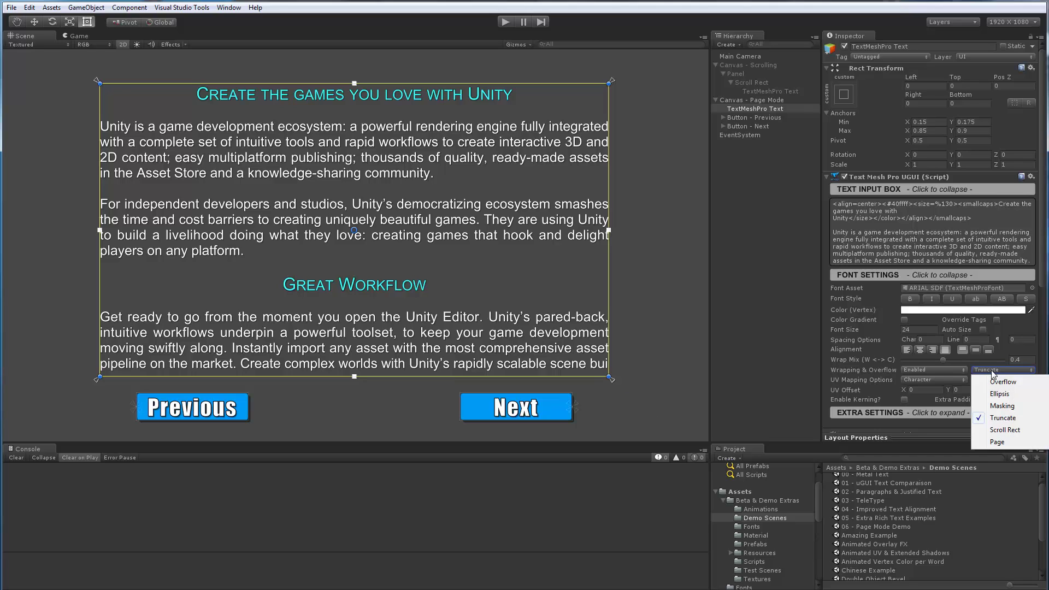
click(999, 443)
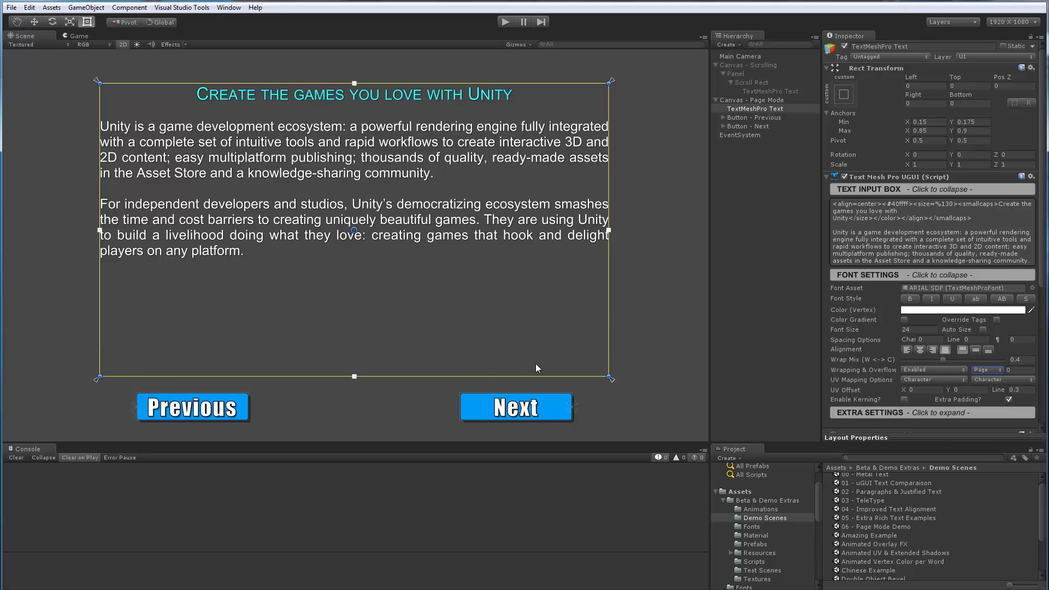
Cycle the text's displayed page number through 1 and 2 and back to 0, two times over.
click(1009, 370)
text(1)
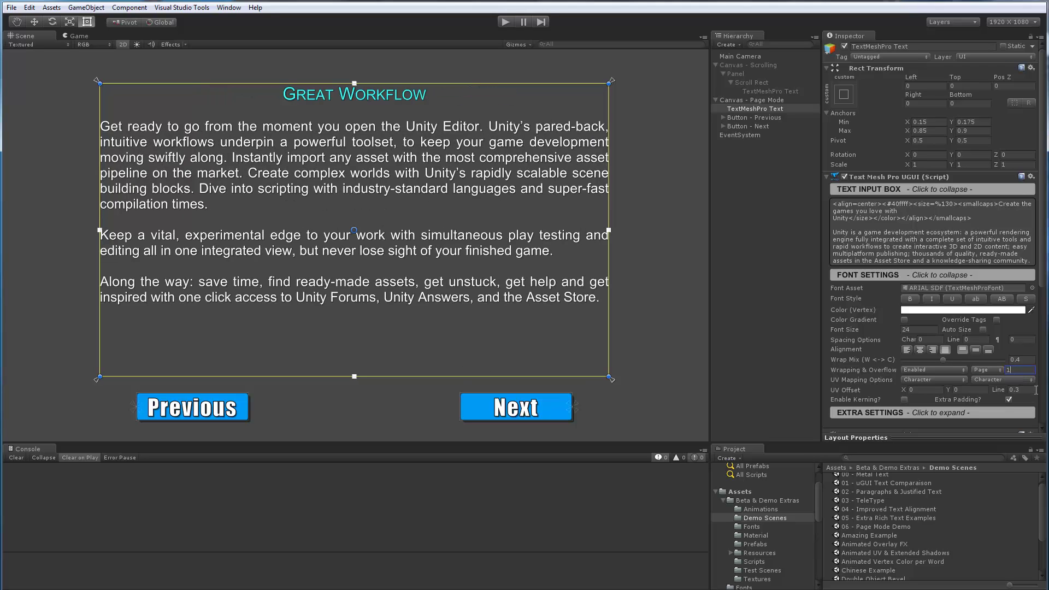
key(BackSpace)
text(2)
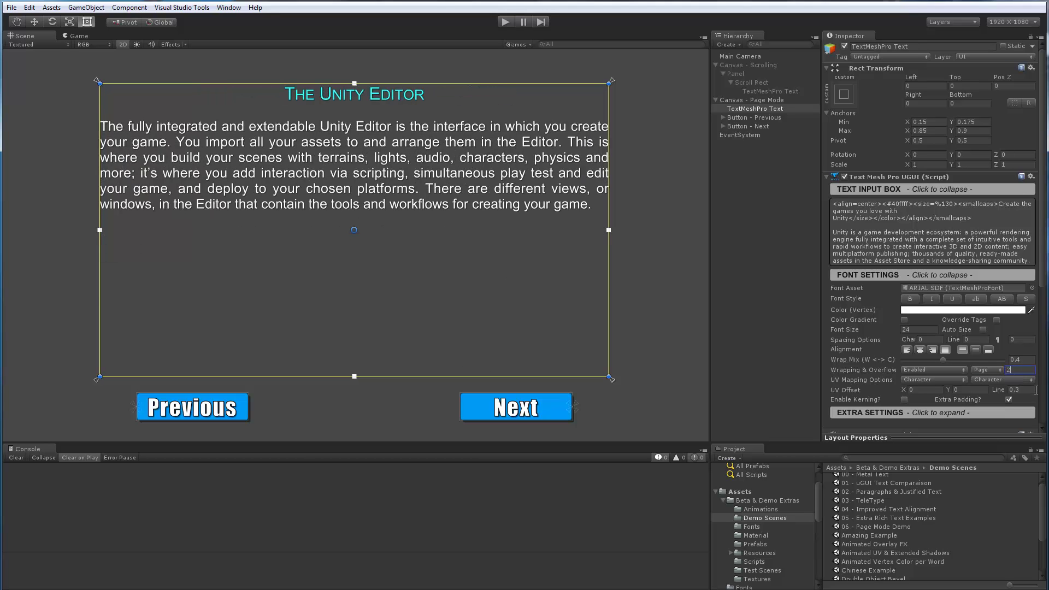
key(BackSpace)
text(0)
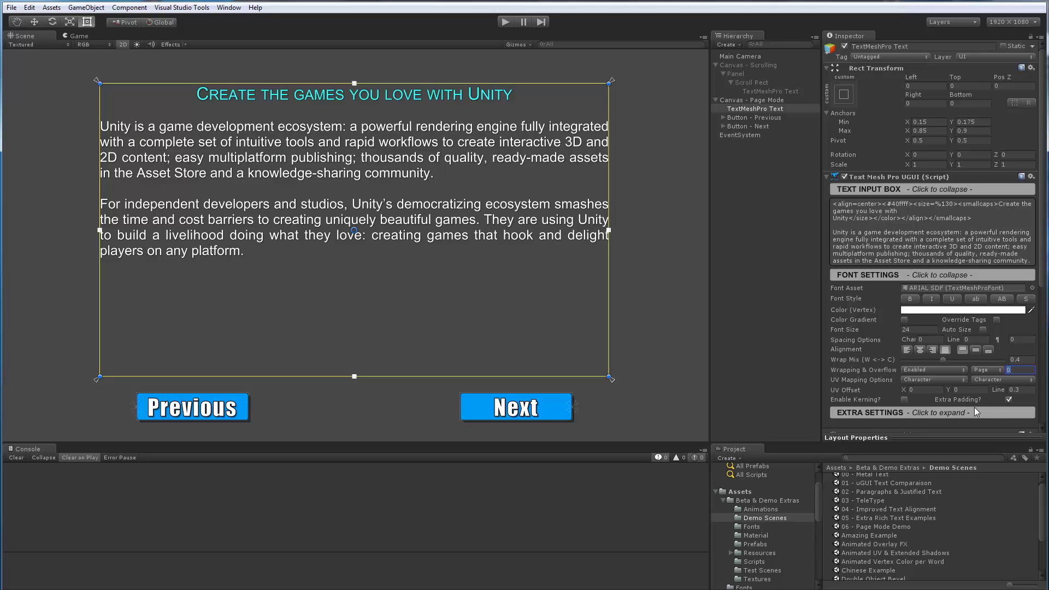
text(1)
key(BackSpace)
text(2)
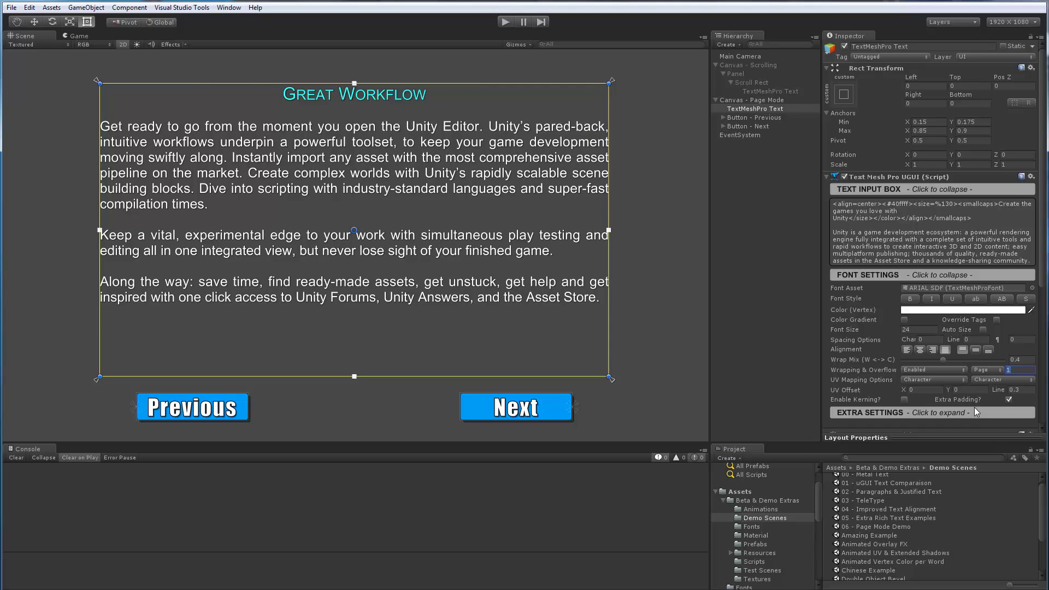
key(BackSpace)
text(0)
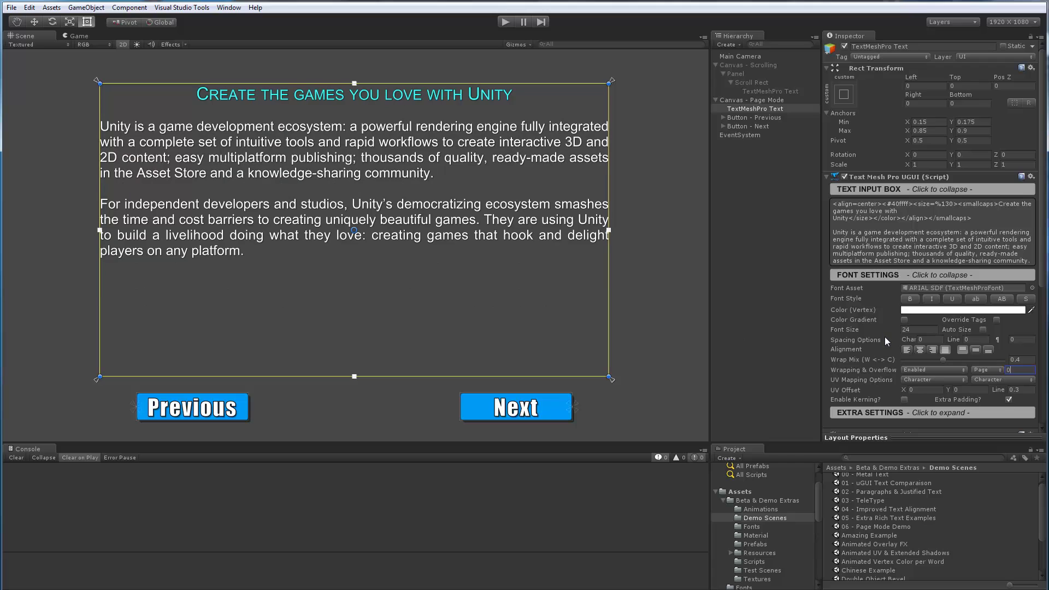
Switch the text's overflow mode to Overflow and move through its input text to the <page> tag before the Great Workflow heading.
click(984, 371)
click(1004, 382)
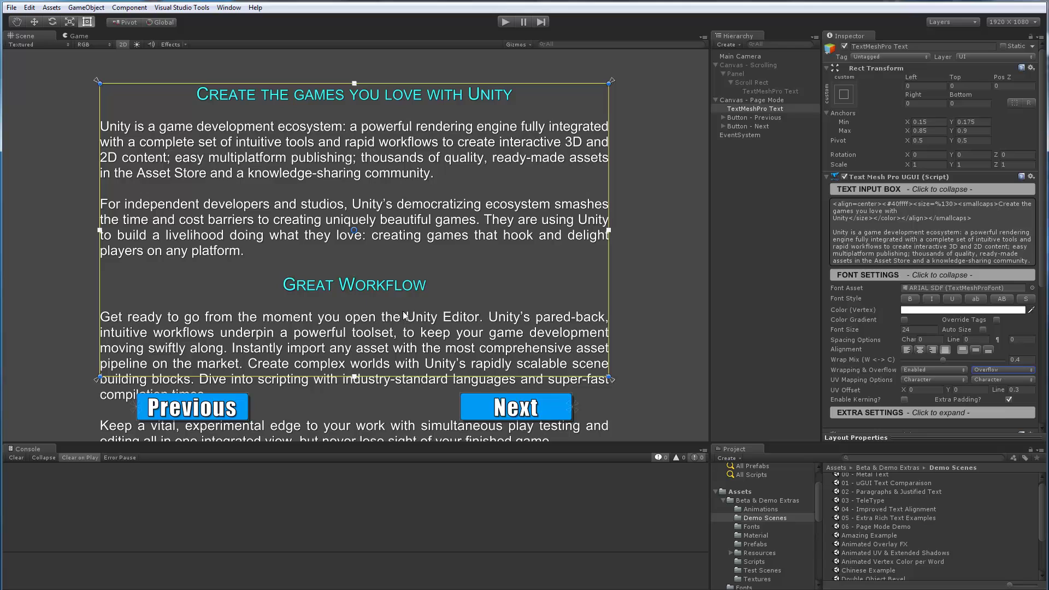
double_click(840, 232)
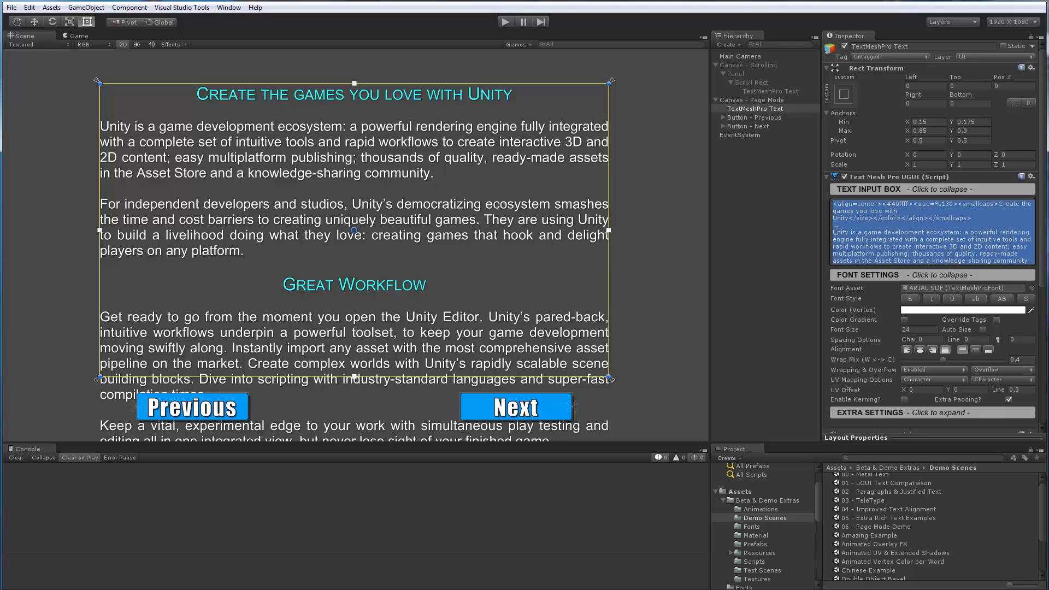
key(Down)
key(Down)
key(Down)
key(Down)
key(Down)
key(Down)
key(Down)
key(Down)
key(Down)
key(Down)
key(Down)
key(Down)
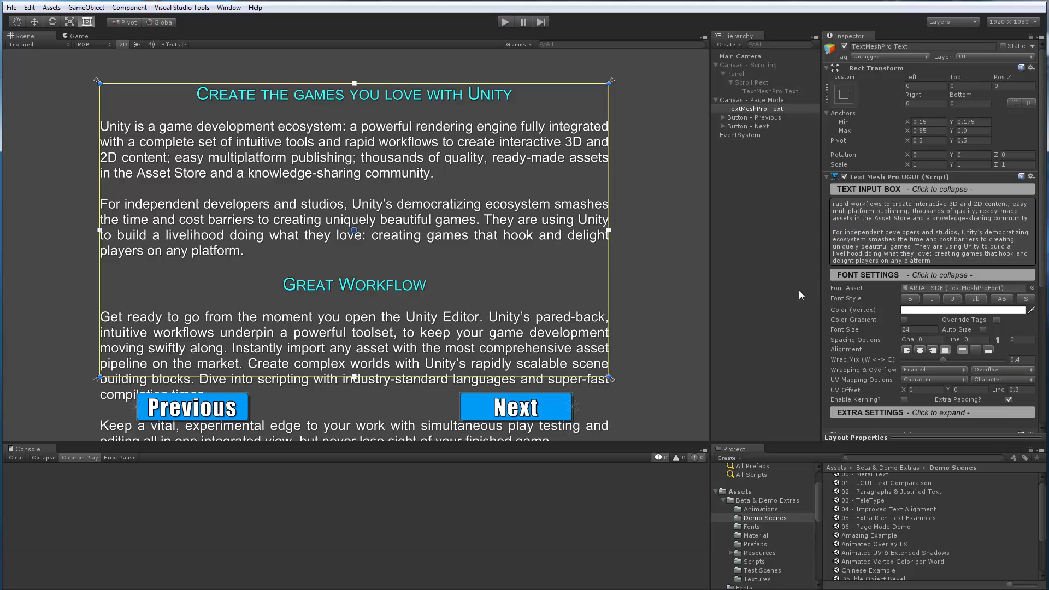
key(Down)
key(Down)
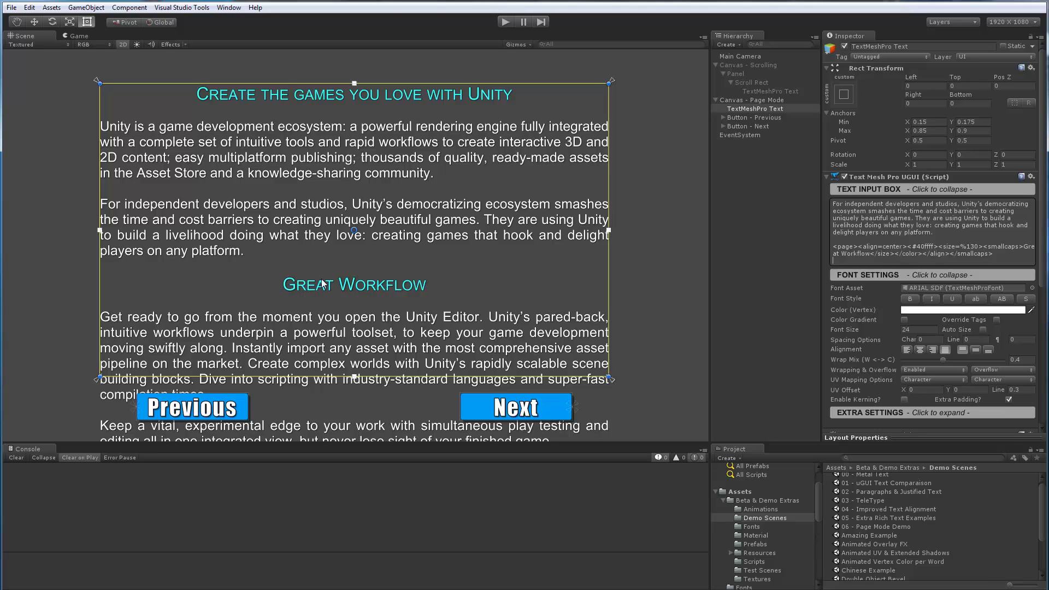
Set the text's overflow mode to Page and move through its input text past the <page> tag of the Great Workflow section.
click(990, 371)
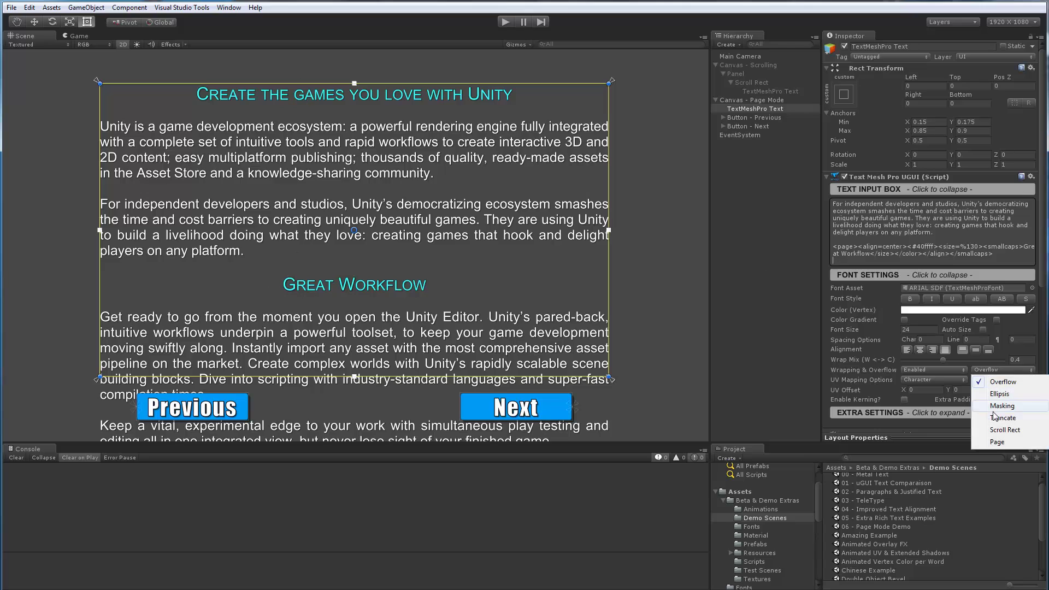
click(996, 441)
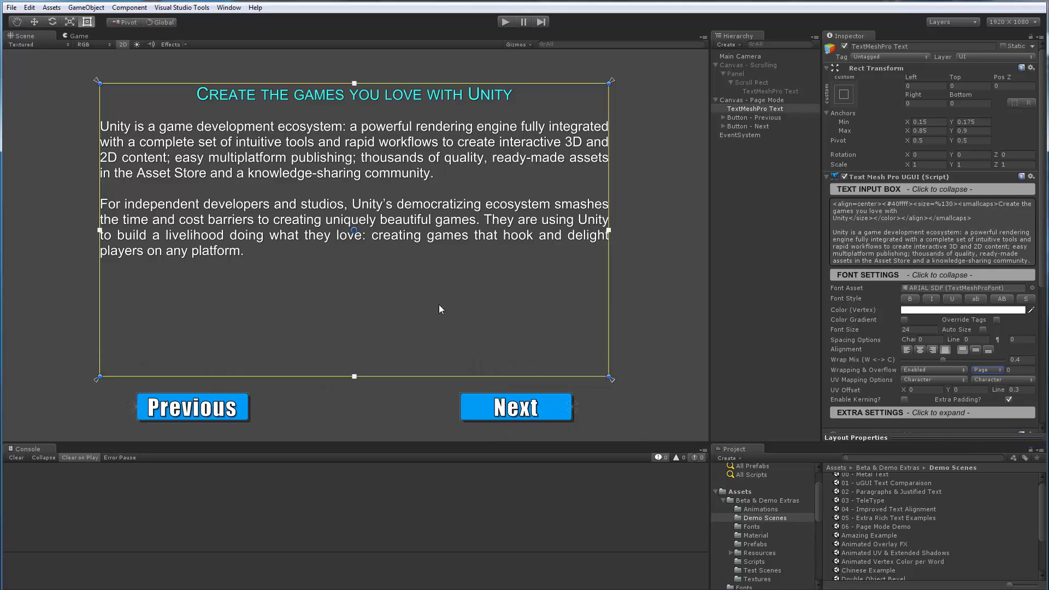
click(846, 247)
click(841, 246)
key(Down)
key(Down)
key(Down)
key(Down)
key(Down)
key(Down)
key(Down)
key(Down)
key(Down)
key(Down)
key(Down)
key(Down)
key(Down)
key(Down)
key(Down)
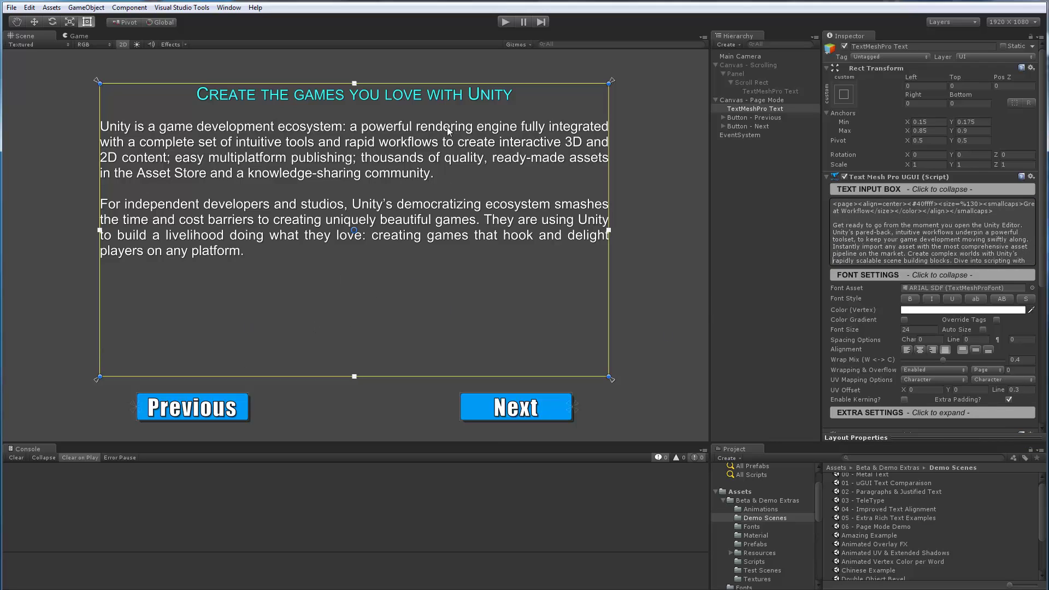
Run the page mode demo in the Game view and page forward to The Unity Editor and back to the first page, twice.
click(78, 36)
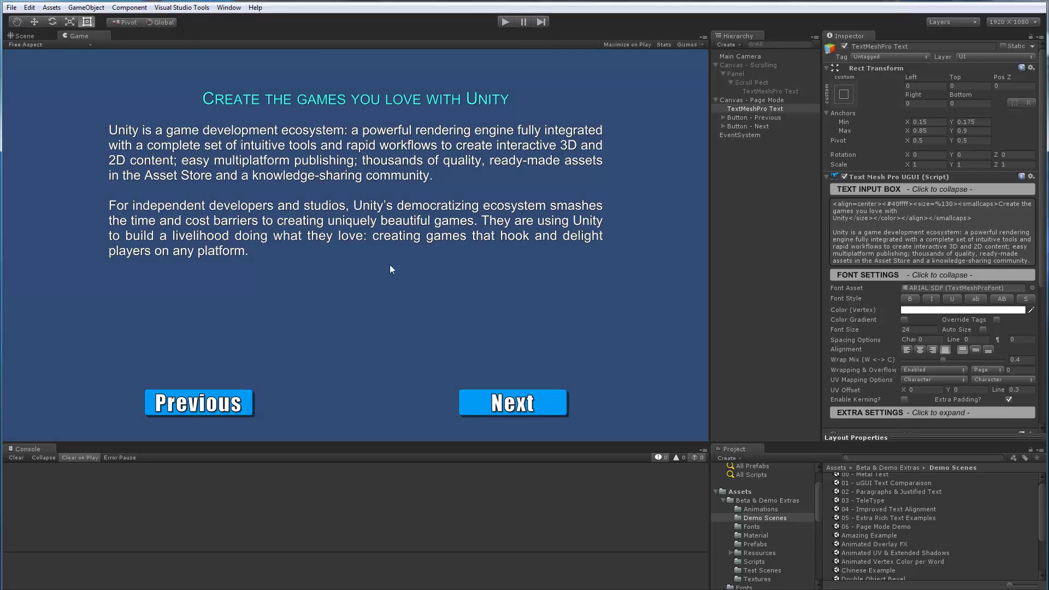
click(505, 21)
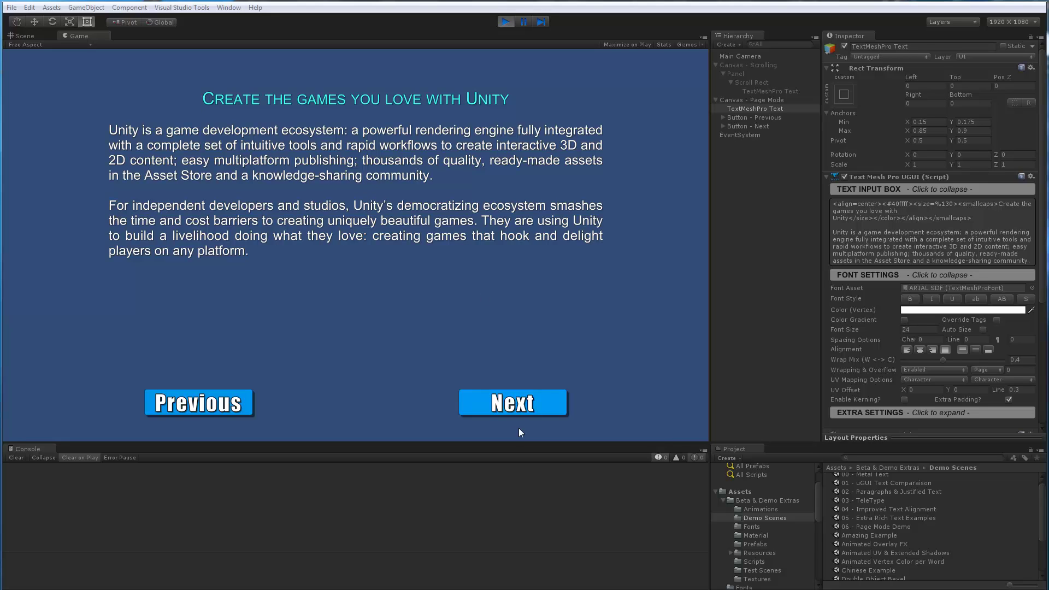
click(509, 402)
click(508, 405)
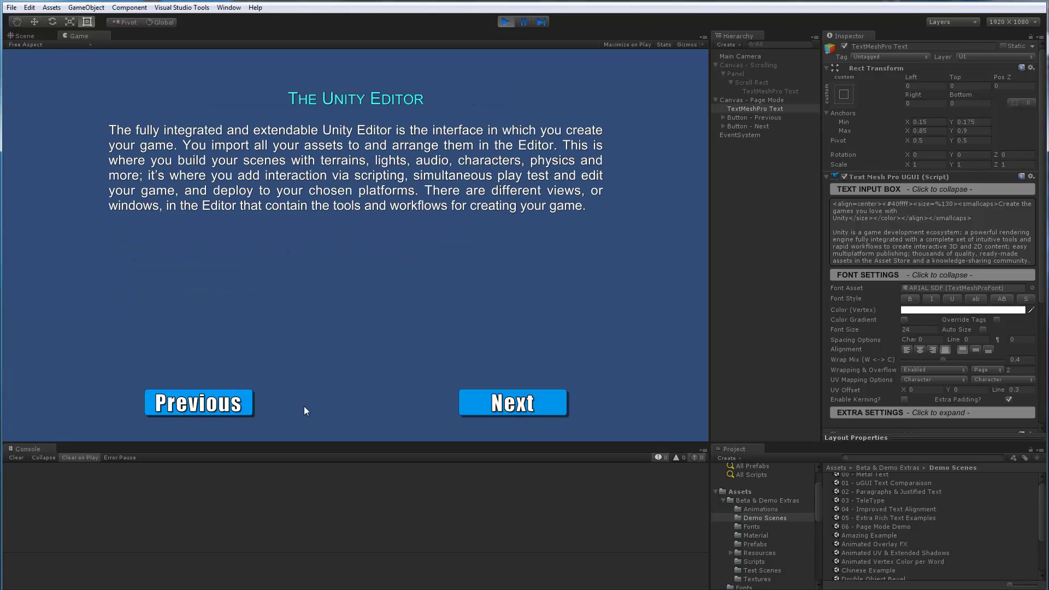
click(192, 407)
click(193, 408)
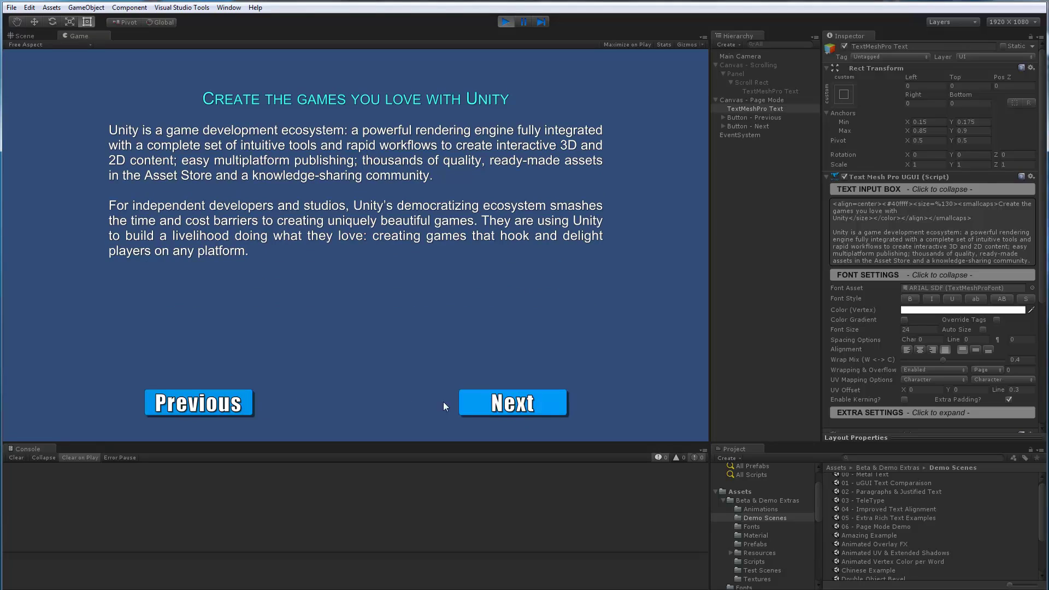
click(510, 404)
click(510, 404)
click(204, 408)
click(204, 408)
Enable the Page Teletype script on the page text while the demo is running.
scroll(860, 316, down, 5)
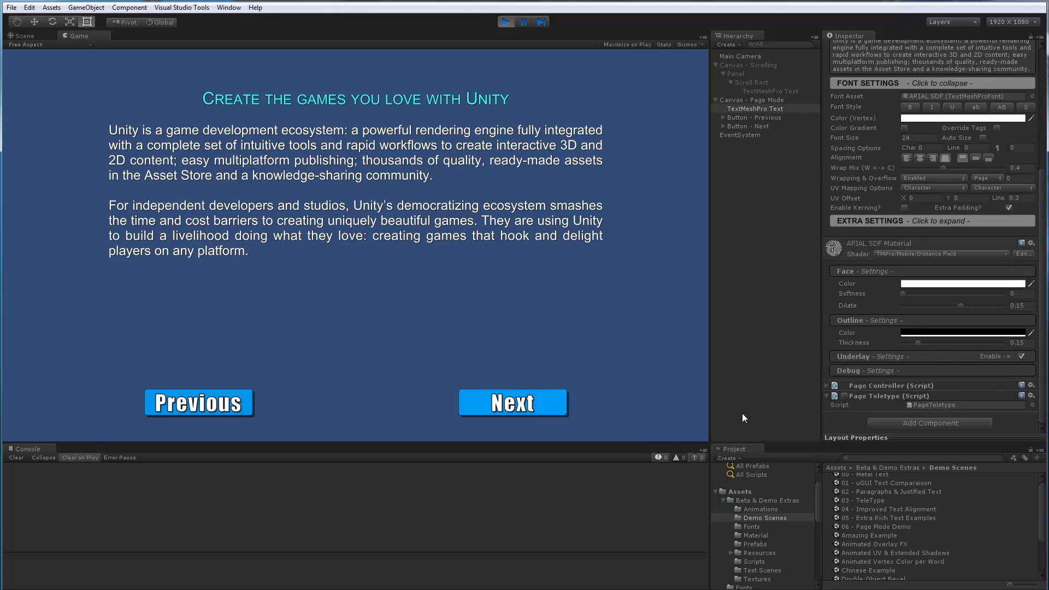
click(844, 396)
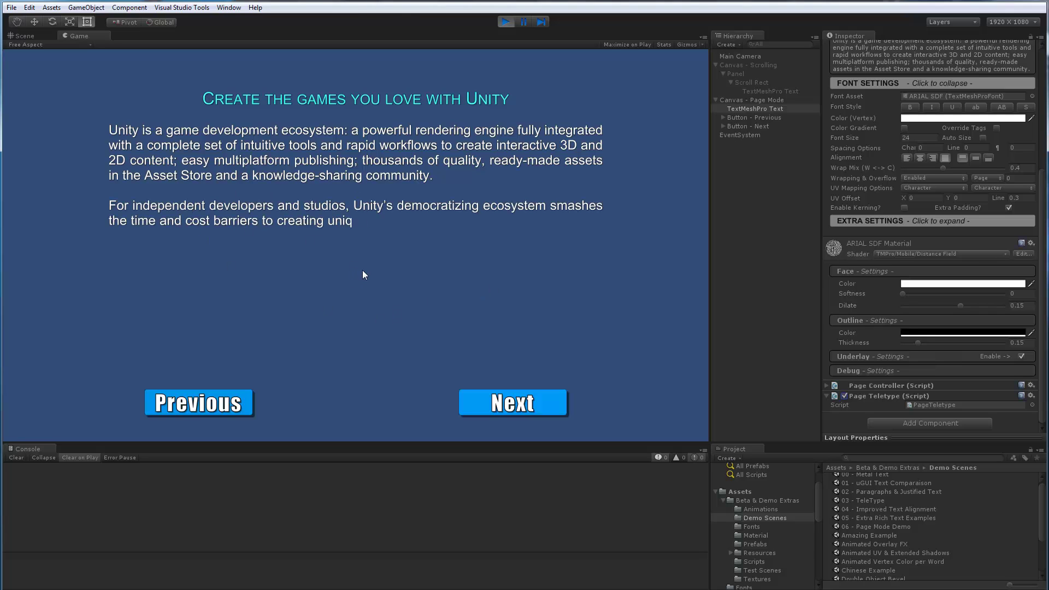
Switch the running teletype text through centered, right, justified and left alignment.
scroll(896, 291, up, 5)
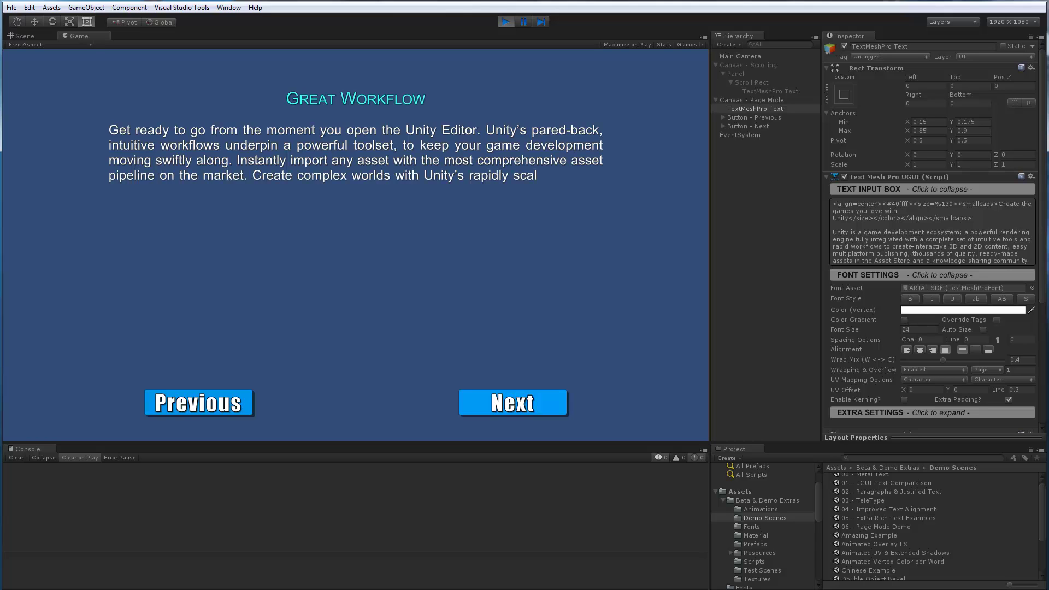
click(920, 351)
click(944, 349)
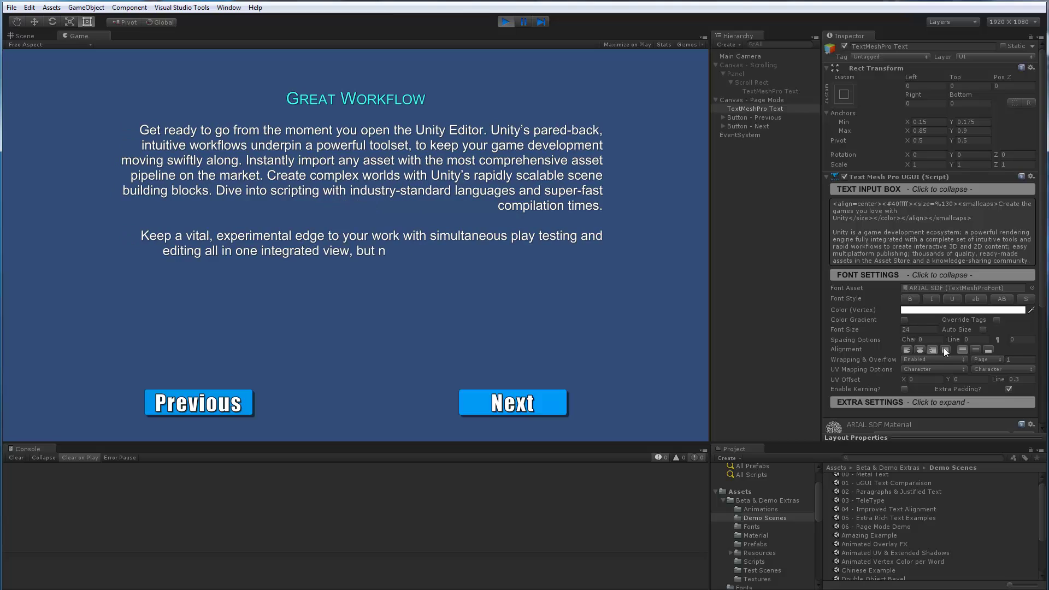
click(906, 350)
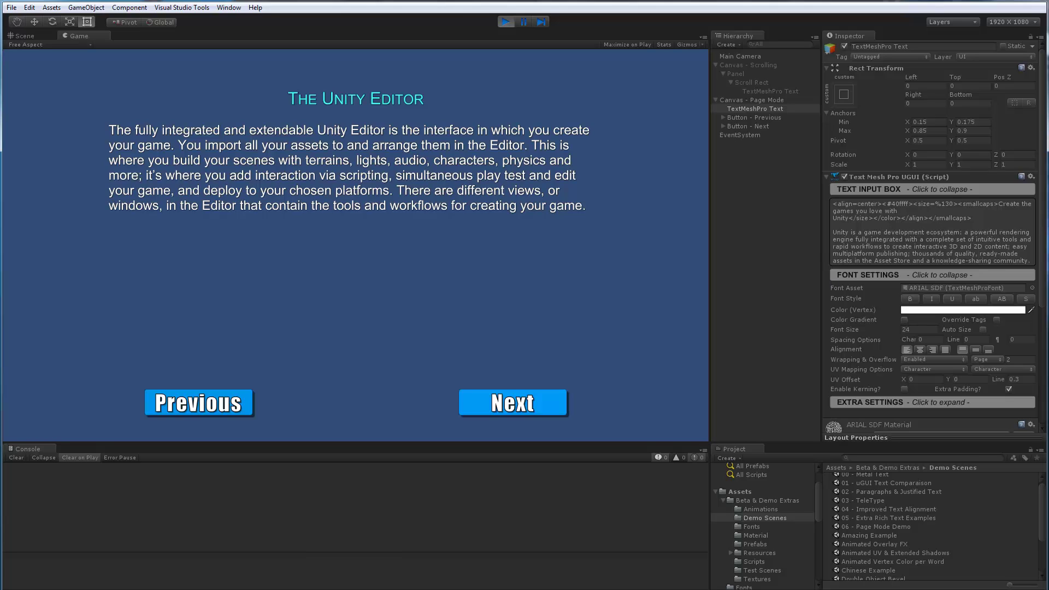
Stop the demo, return to the Scene view, and open the TextMesh Pro Logo Scene from the Demo Scenes folder.
click(506, 22)
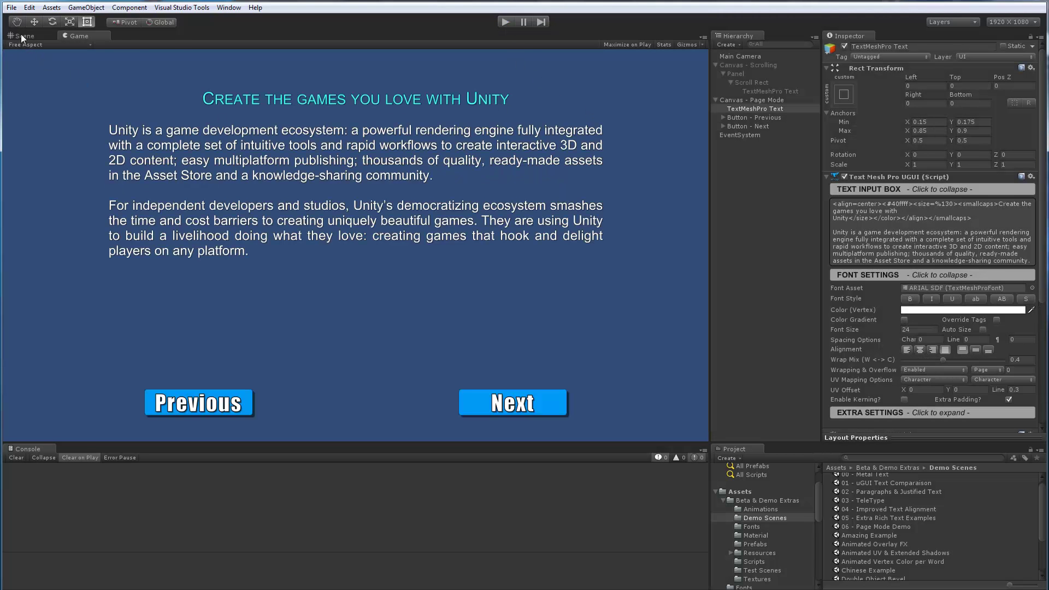
click(22, 36)
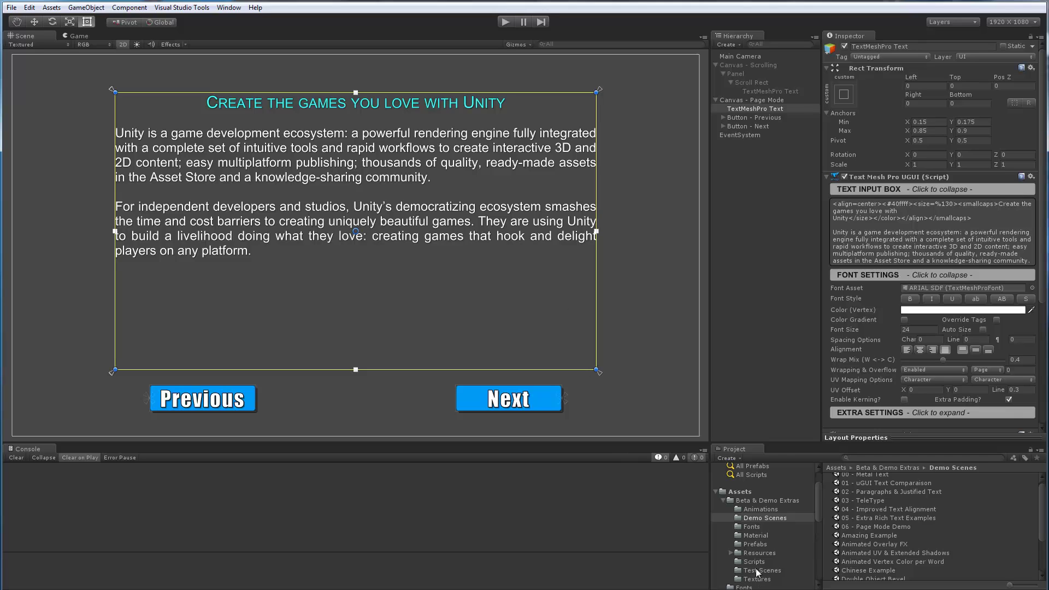
scroll(898, 532, down, 3)
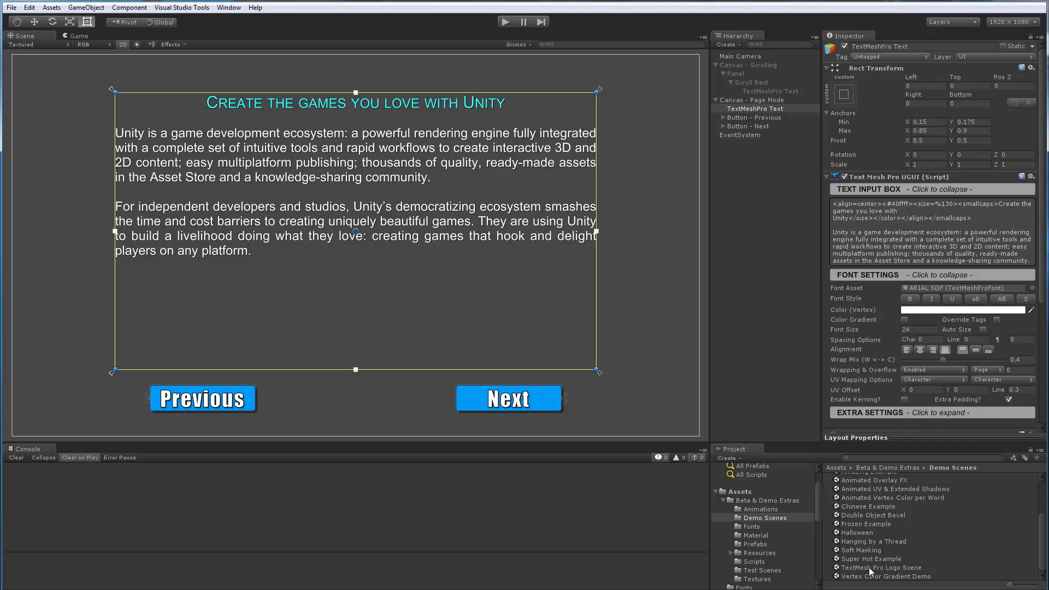
double_click(871, 569)
click(555, 331)
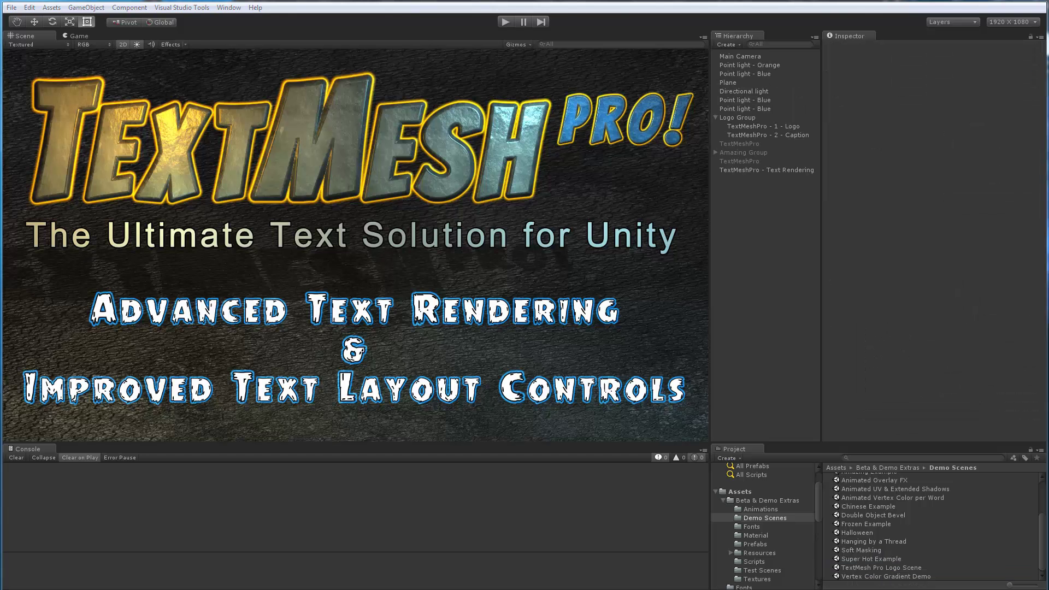